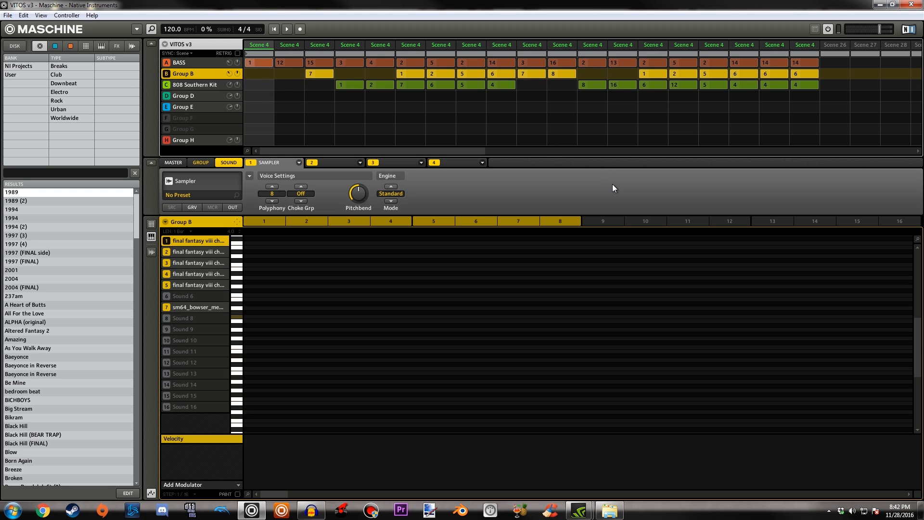
# Select the BASS group's patterns and extend the arrangement loop from the first scene through the last filled scene.
pyautogui.click(295, 57)
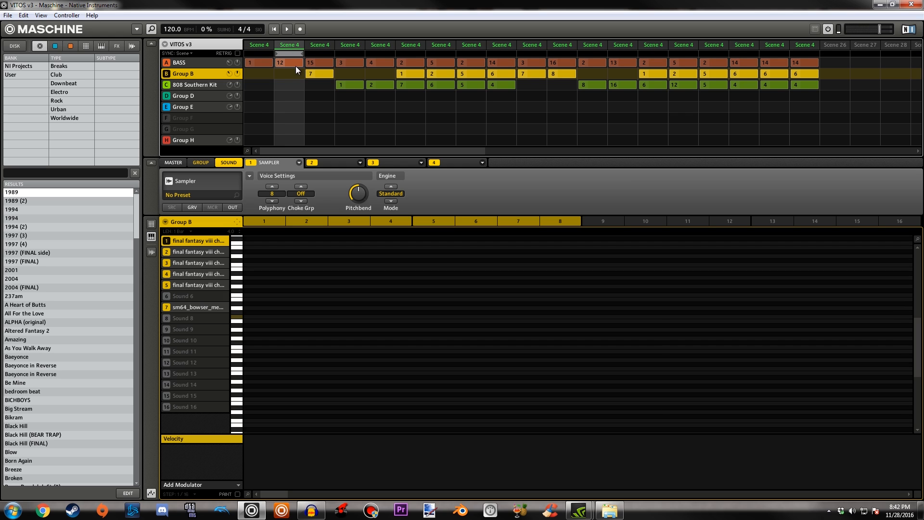
pyautogui.click(289, 62)
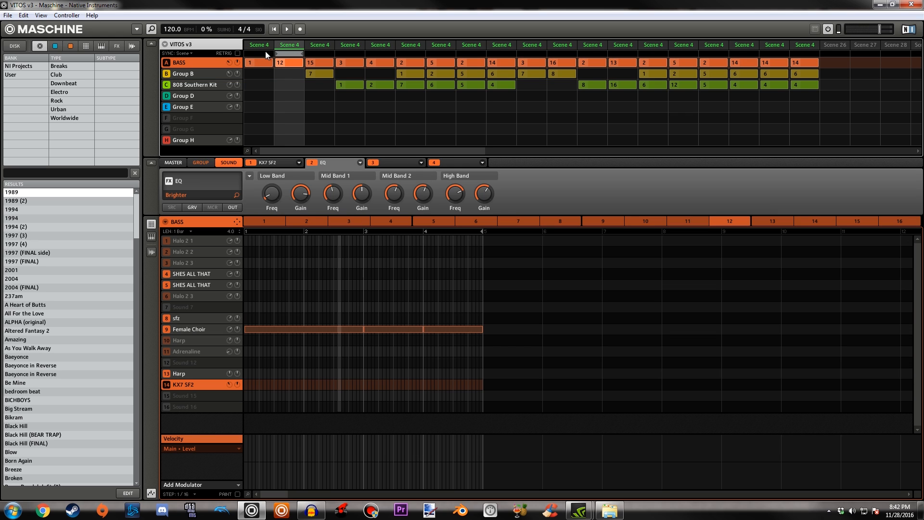
pyautogui.moveTo(266, 51); pyautogui.dragTo(790, 54)
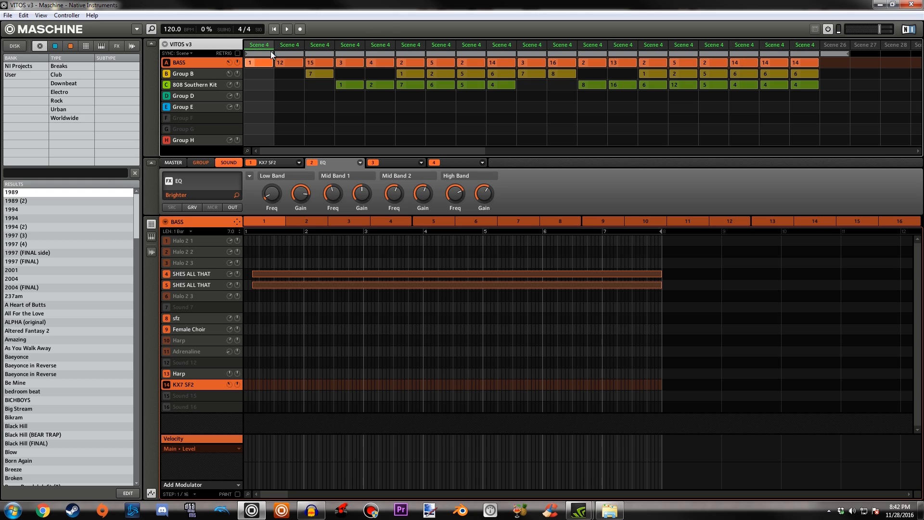
pyautogui.moveTo(271, 51); pyautogui.dragTo(806, 54)
pyautogui.click(291, 55)
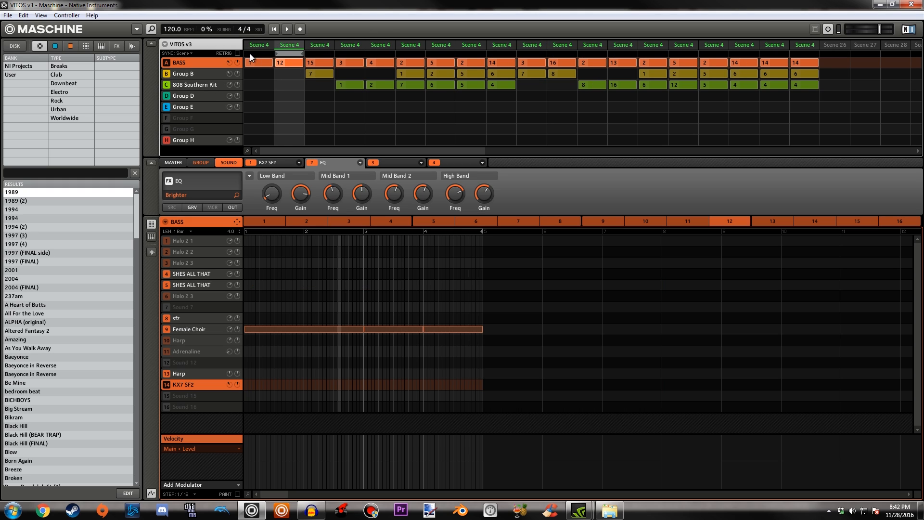
pyautogui.click(250, 53)
pyautogui.click(294, 56)
pyautogui.click(259, 54)
pyautogui.click(286, 56)
pyautogui.click(268, 52)
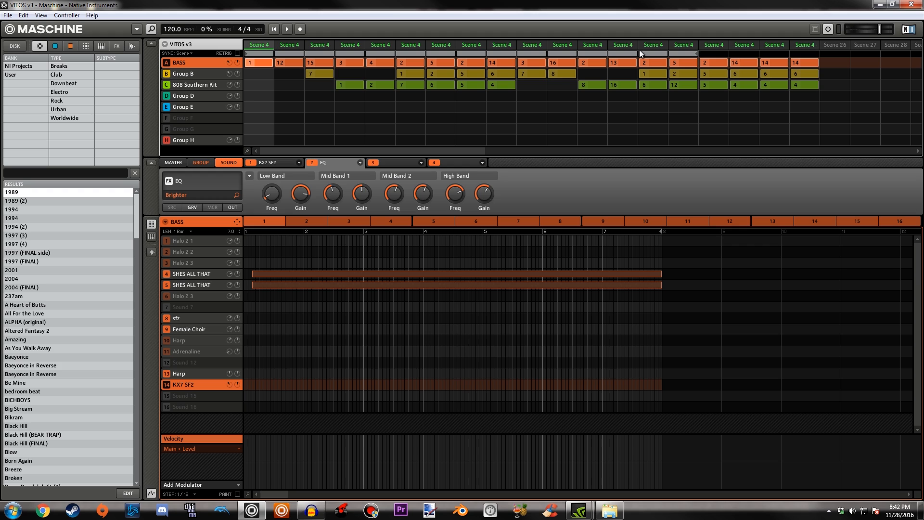
pyautogui.moveTo(260, 52); pyautogui.dragTo(796, 42)
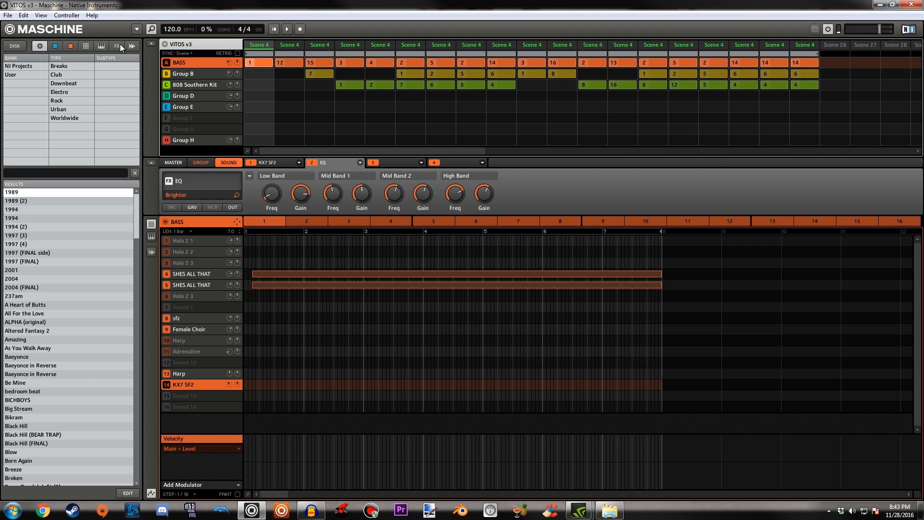
# Examine the sampler's recording settings for the BASS group with the empty Sound 12 selected, and return to the pattern editor.
pyautogui.click(150, 252)
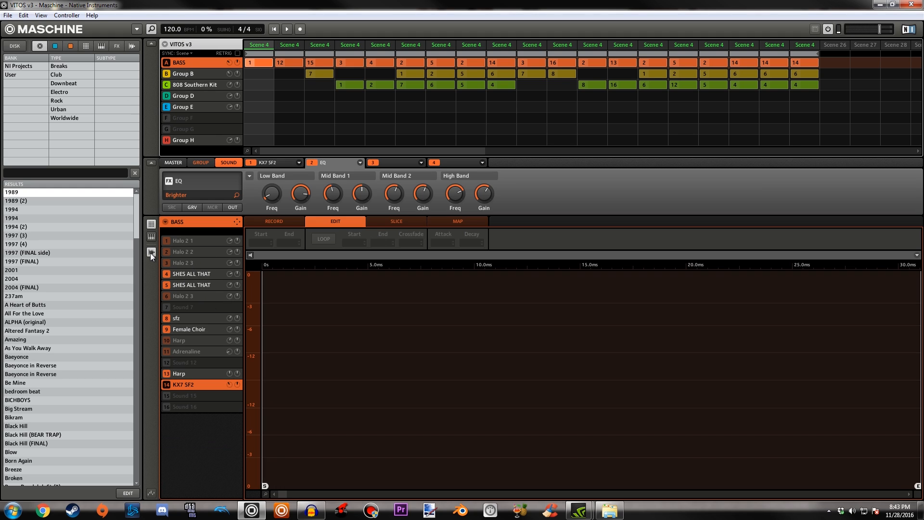
pyautogui.click(274, 223)
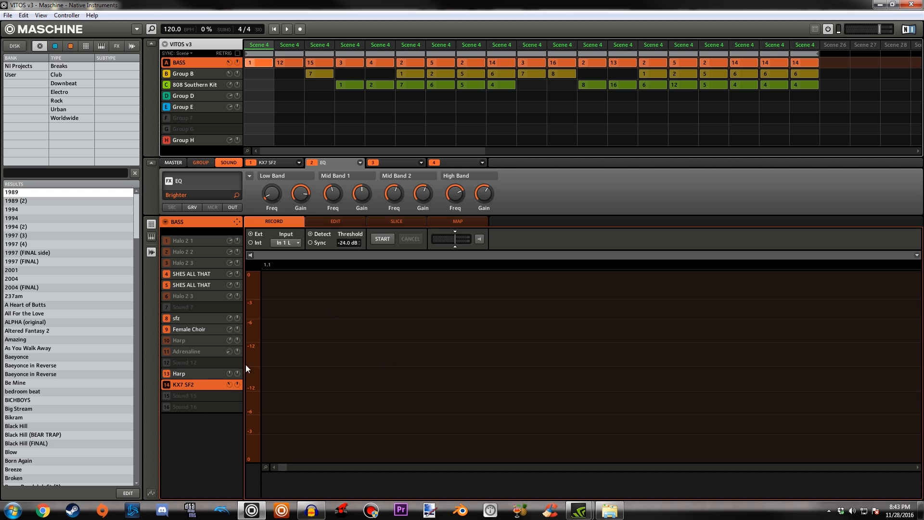
pyautogui.click(188, 363)
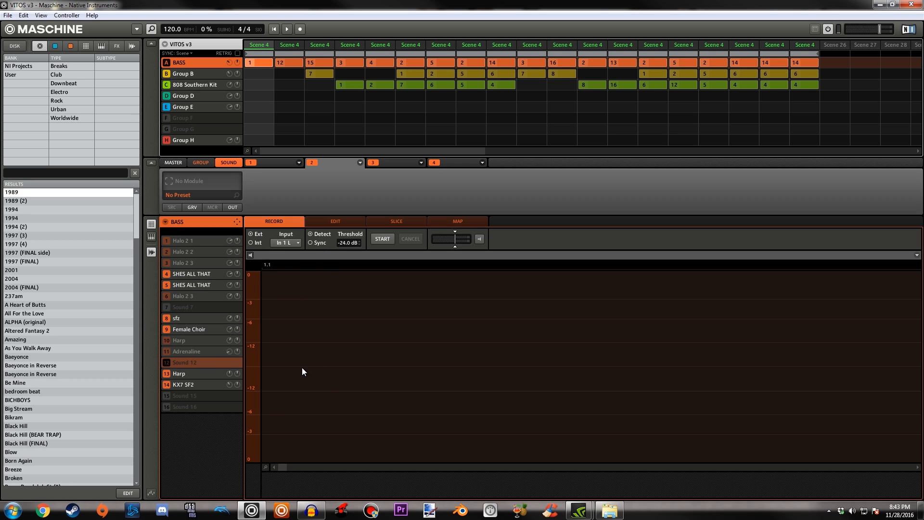
pyautogui.click(151, 250)
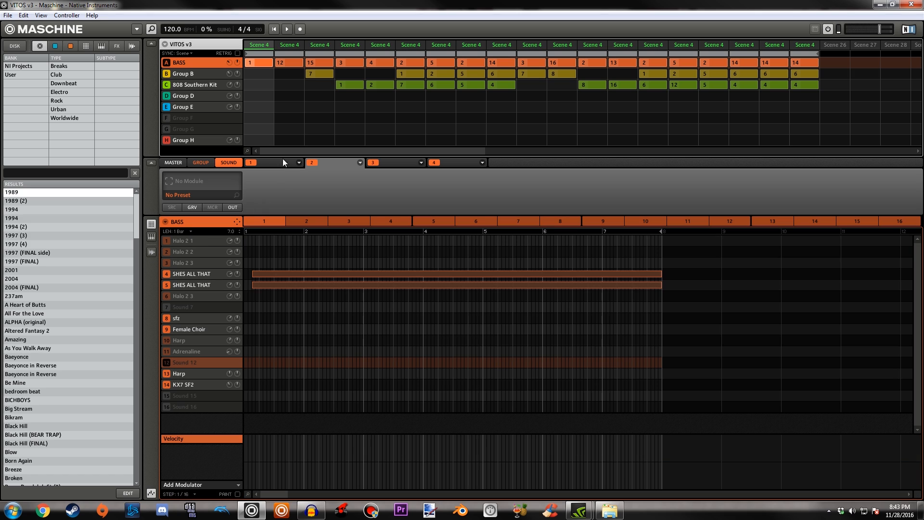
# Draw a note about six bars long for the sfz sound in BASS pattern 1, and delete it again.
pyautogui.click(201, 319)
pyautogui.click(290, 318)
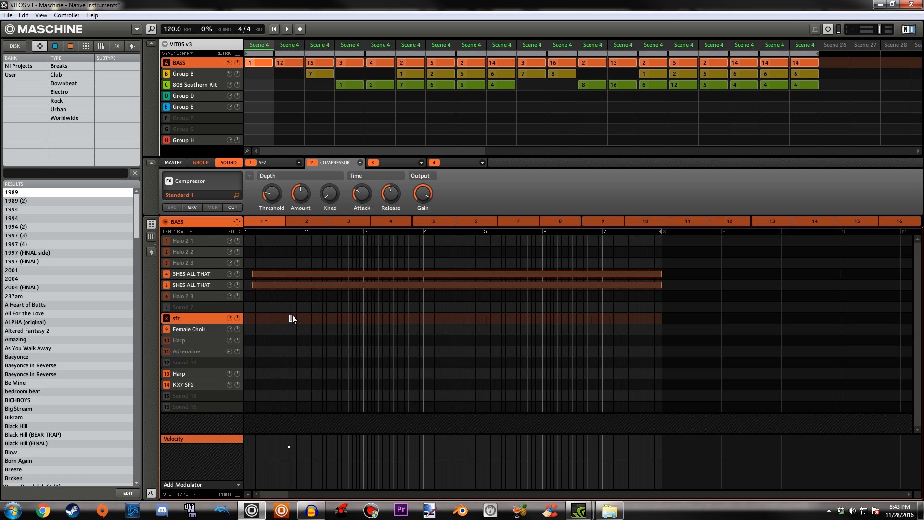
pyautogui.moveTo(293, 321); pyautogui.dragTo(648, 335)
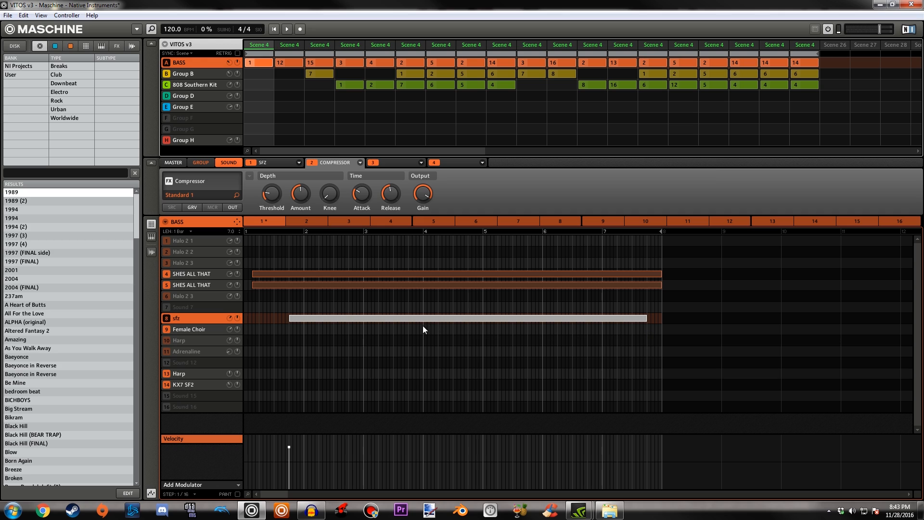
pyautogui.click(354, 319)
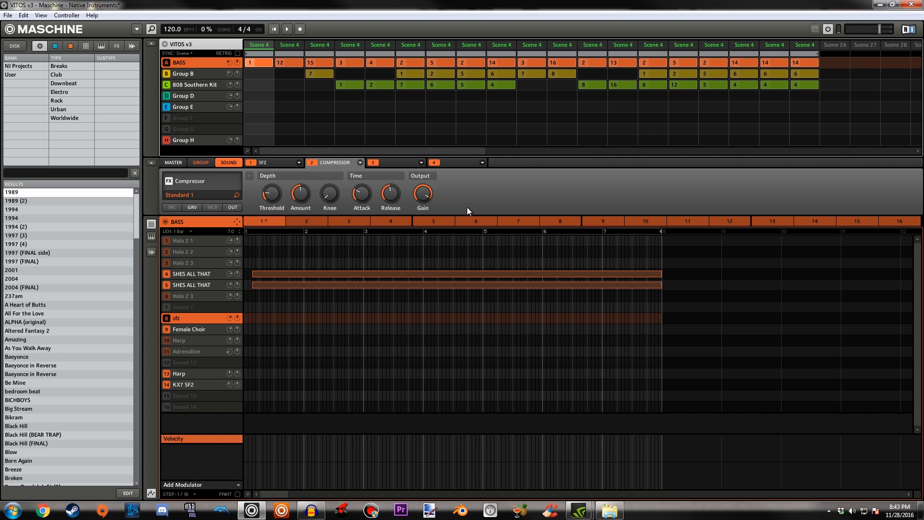
# Look through the 808 Southern Kit, Group B and BASS groups, ending on Group H.
pyautogui.click(200, 83)
pyautogui.click(189, 74)
pyautogui.click(186, 63)
pyautogui.click(211, 141)
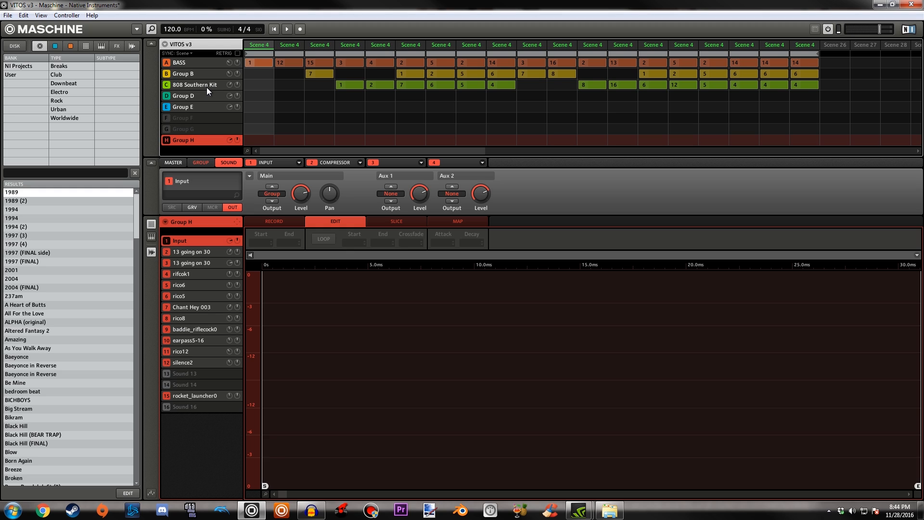
# Move the arrangement loop to the sixth scene and play it back from its start.
pyautogui.click(406, 54)
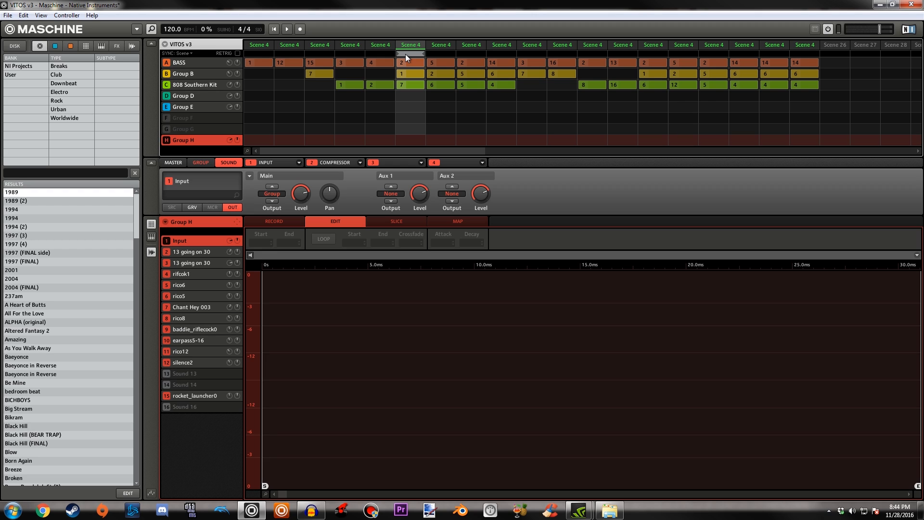
pyautogui.click(273, 29)
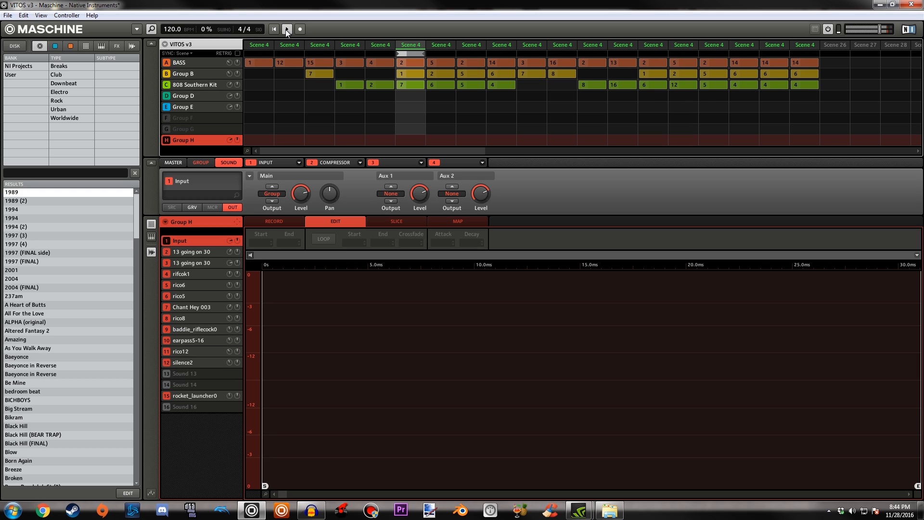
pyautogui.click(287, 30)
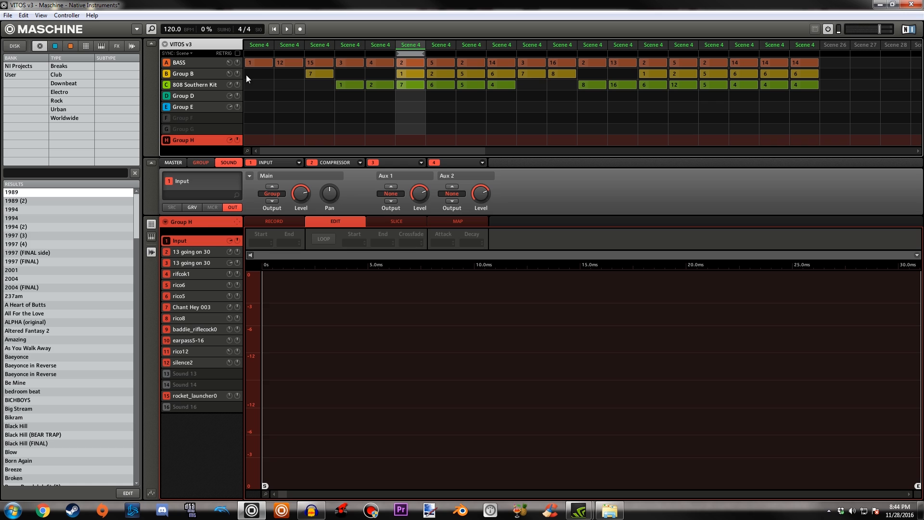
# Compare the contents of Group B, Group H, the 808 Southern Kit and Group D.
pyautogui.click(193, 74)
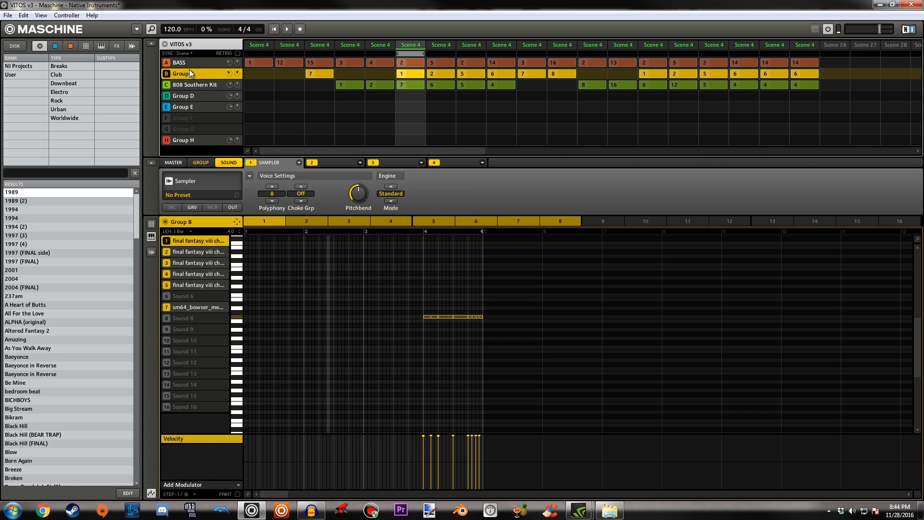
pyautogui.click(191, 139)
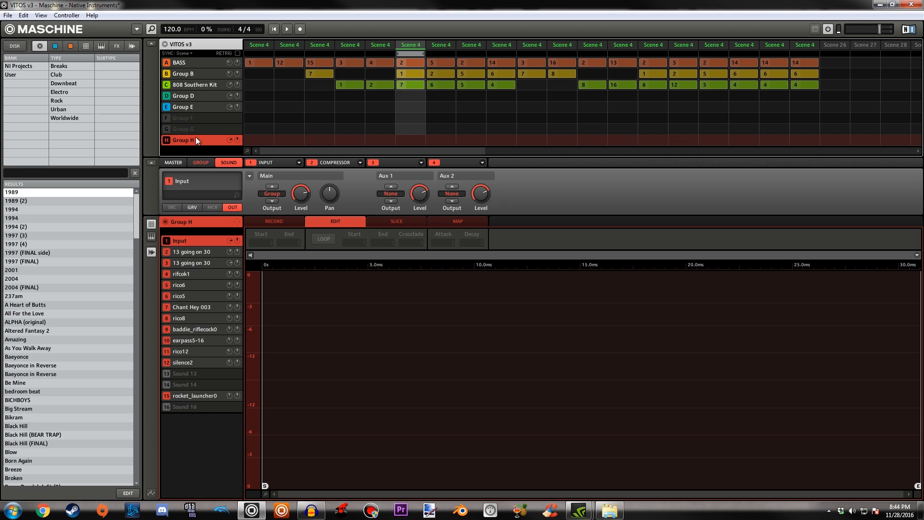
pyautogui.click(189, 73)
pyautogui.click(202, 85)
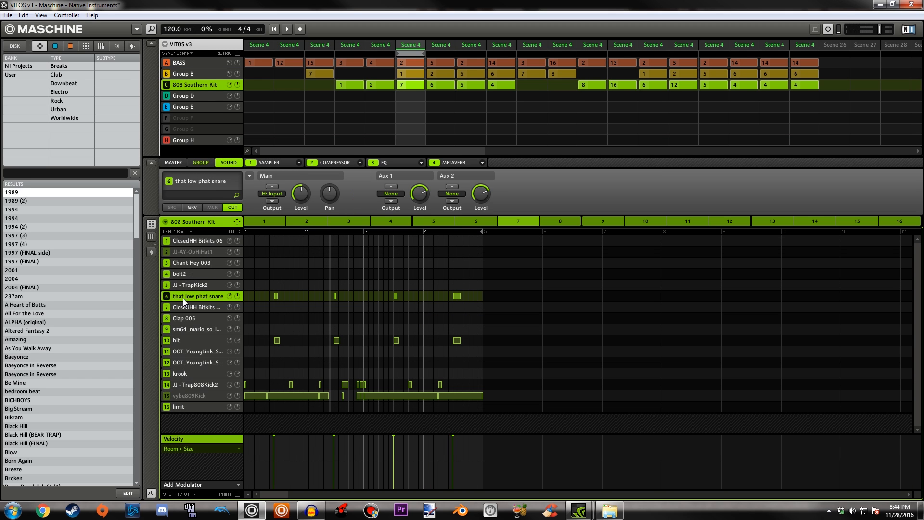
pyautogui.click(204, 100)
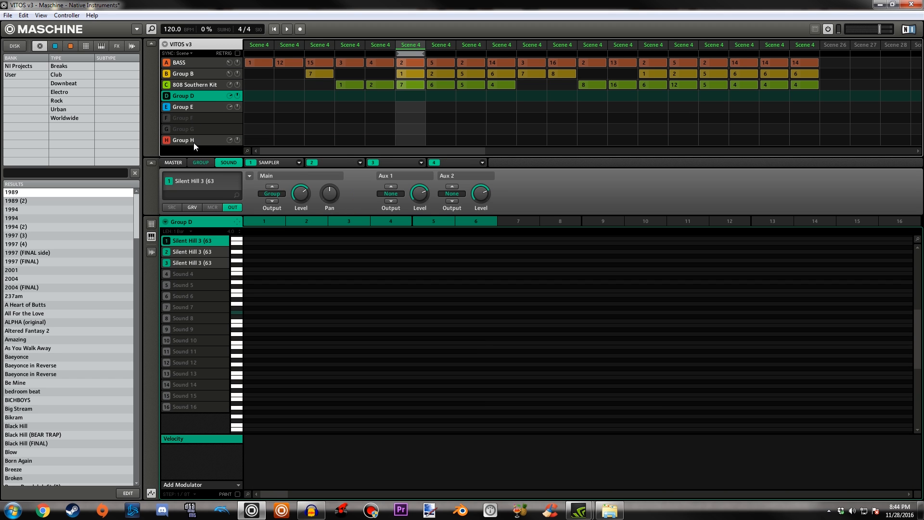
# Inspect the Compressor and Input modules on Group H's Input sound.
pyautogui.click(194, 141)
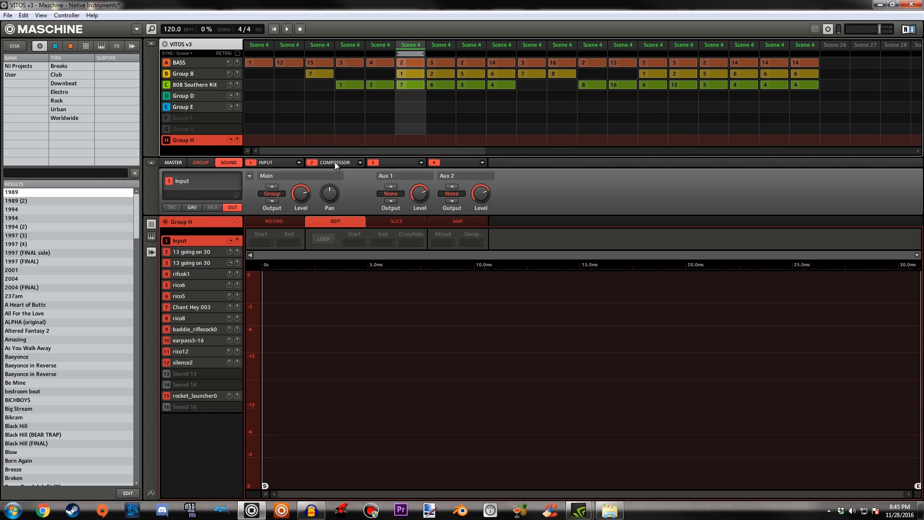
pyautogui.click(312, 163)
pyautogui.click(273, 163)
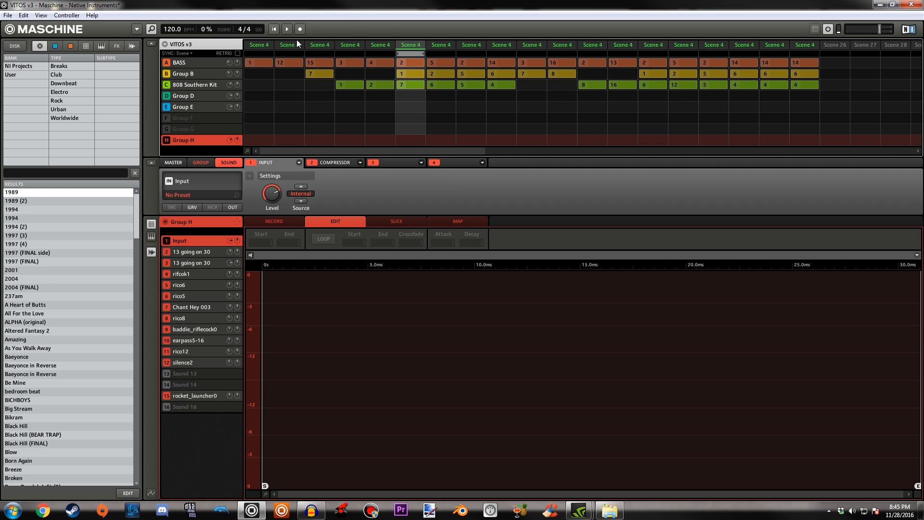
# Open Group B in the sample editor and examine the waveforms and envelopes of its first three choir sounds.
pyautogui.click(265, 52)
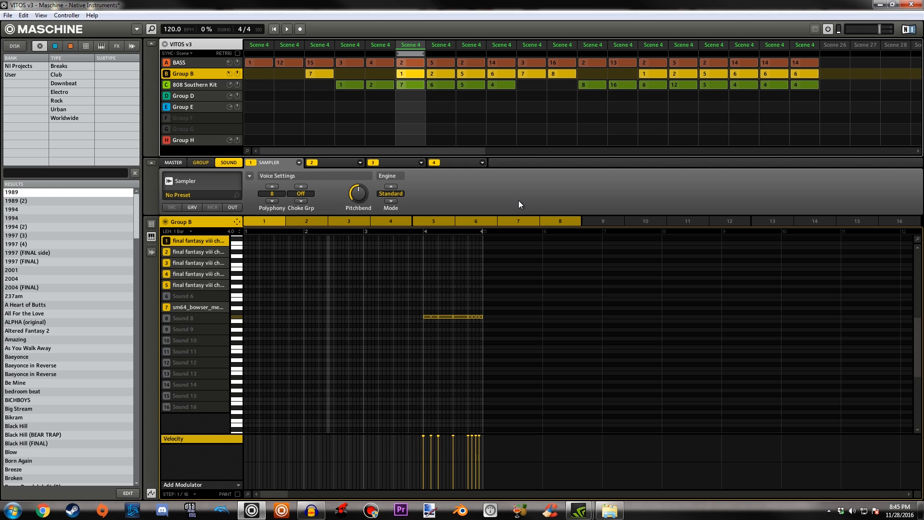
pyautogui.click(151, 252)
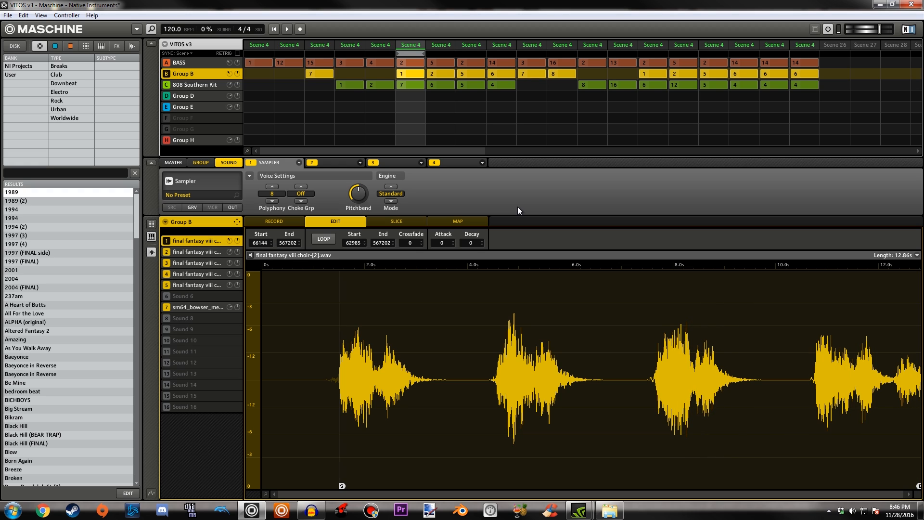
pyautogui.click(197, 262)
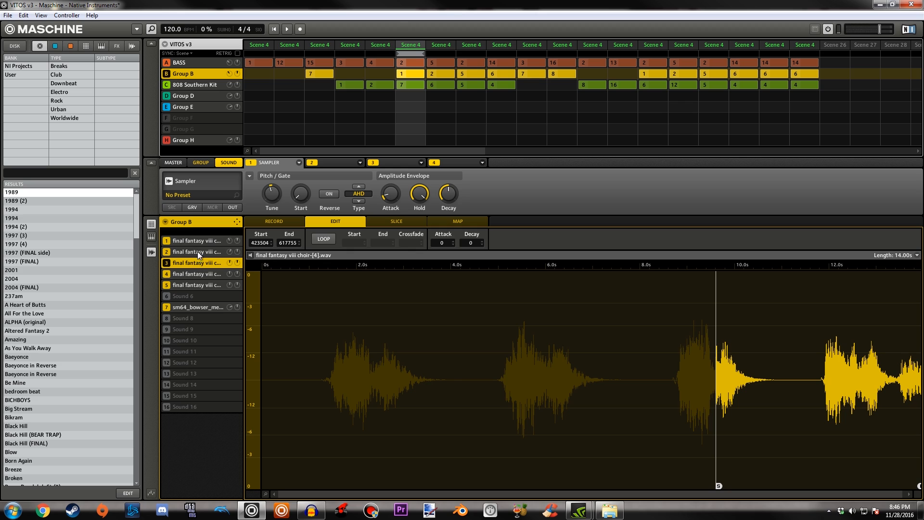
pyautogui.click(201, 242)
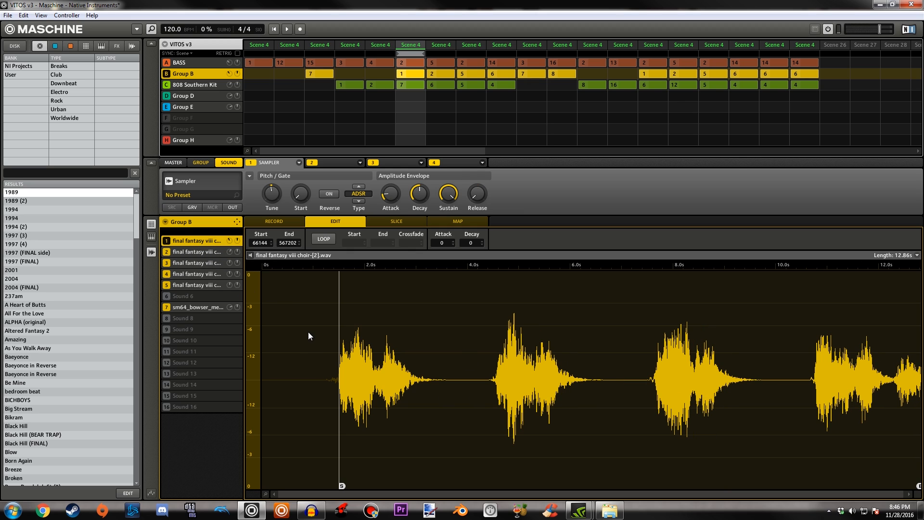
pyautogui.click(193, 252)
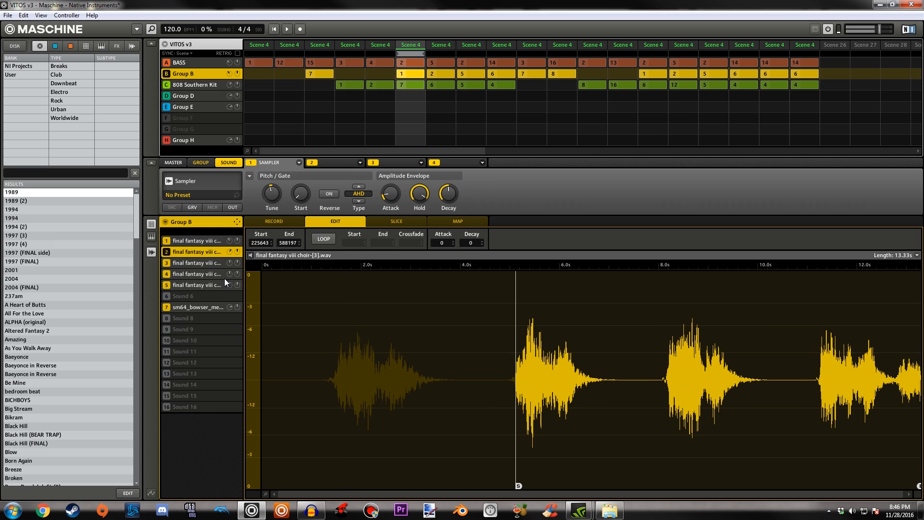
pyautogui.click(203, 264)
# Try the other amplitude envelope types, including ADSR, on Group B's second choir sound and return it to AHD.
pyautogui.click(214, 252)
pyautogui.click(359, 188)
pyautogui.click(359, 202)
pyautogui.click(359, 201)
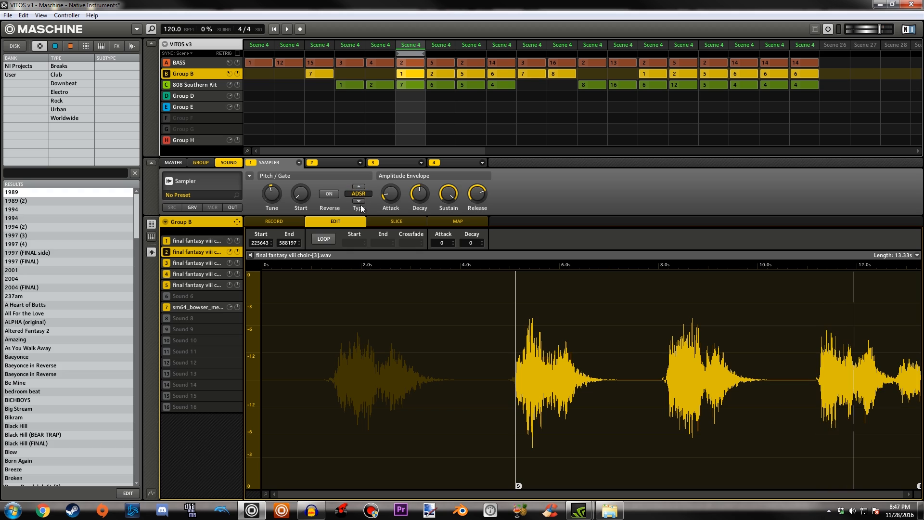
pyautogui.click(359, 187)
pyautogui.click(359, 201)
pyautogui.click(360, 201)
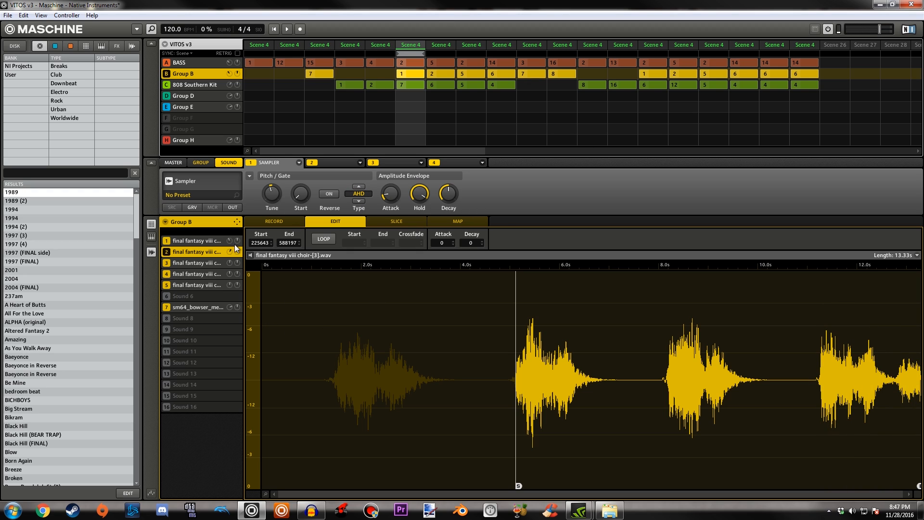
# Examine the waveforms and sampler settings of Group B's third, fourth and fifth choir sounds.
pyautogui.click(192, 262)
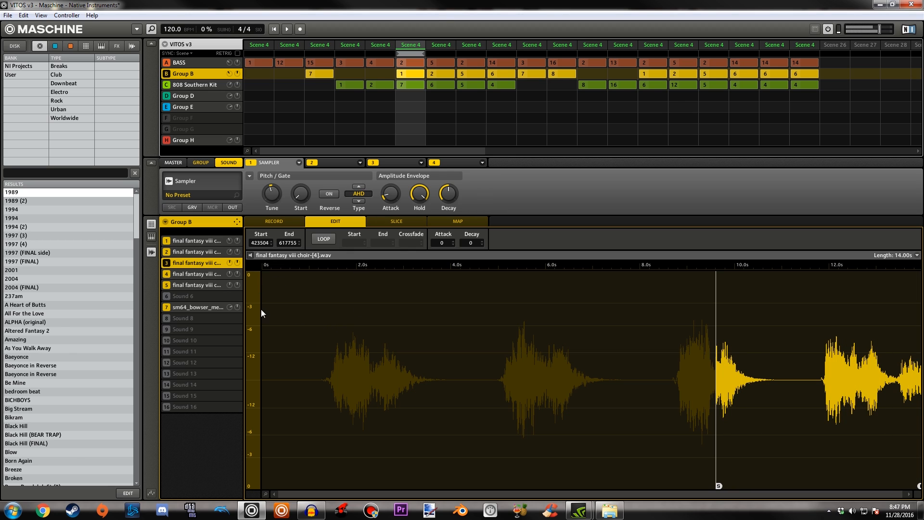
pyautogui.click(198, 274)
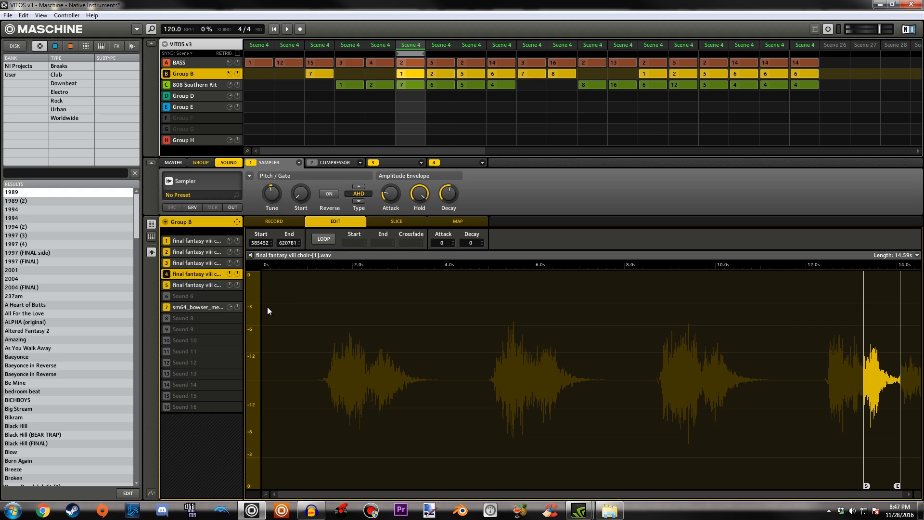
pyautogui.click(210, 287)
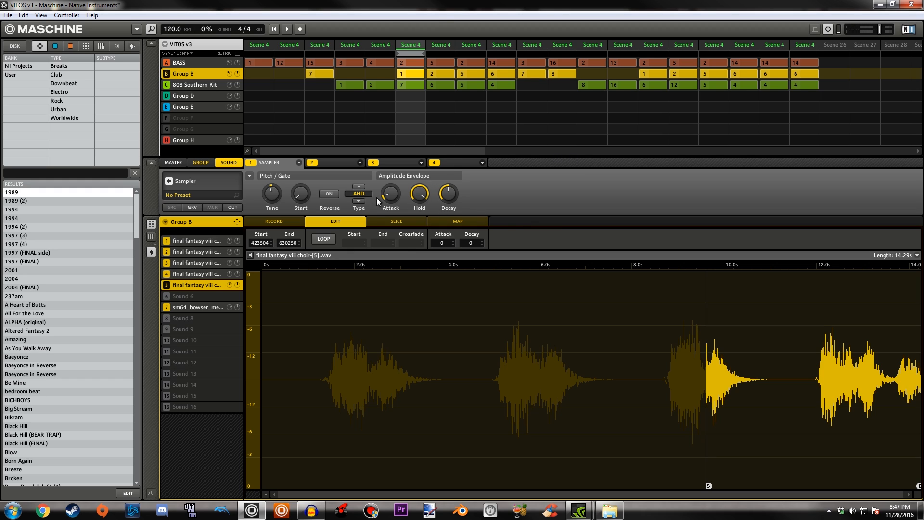
# Return to the pattern editor and solo Group B.
pyautogui.click(152, 251)
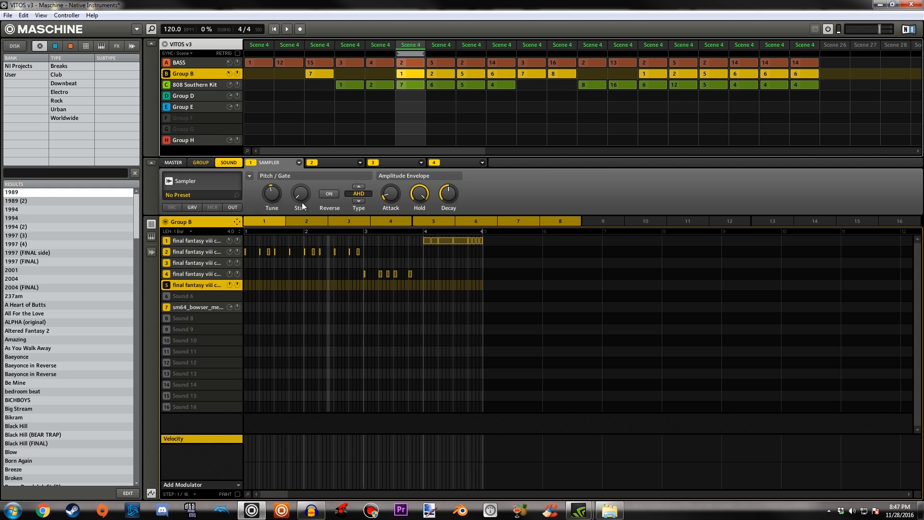
pyautogui.rightClick(167, 73)
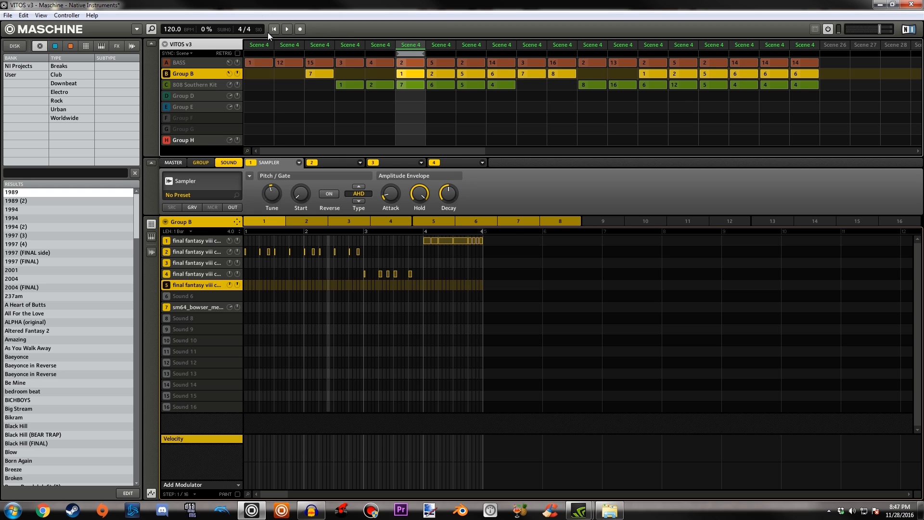
# Review the sample waveform of Group B's second choir sound and play a short stretch of its pattern 1.
pyautogui.click(203, 252)
pyautogui.click(151, 252)
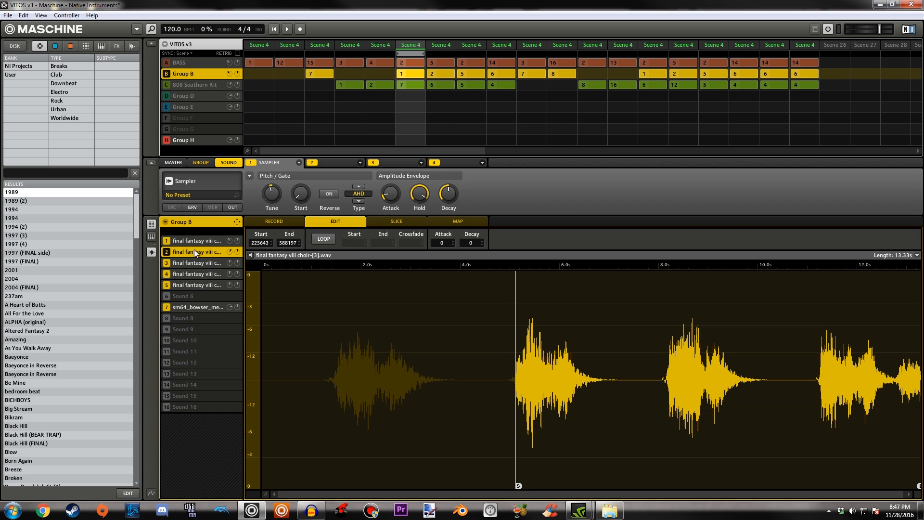
pyautogui.click(151, 253)
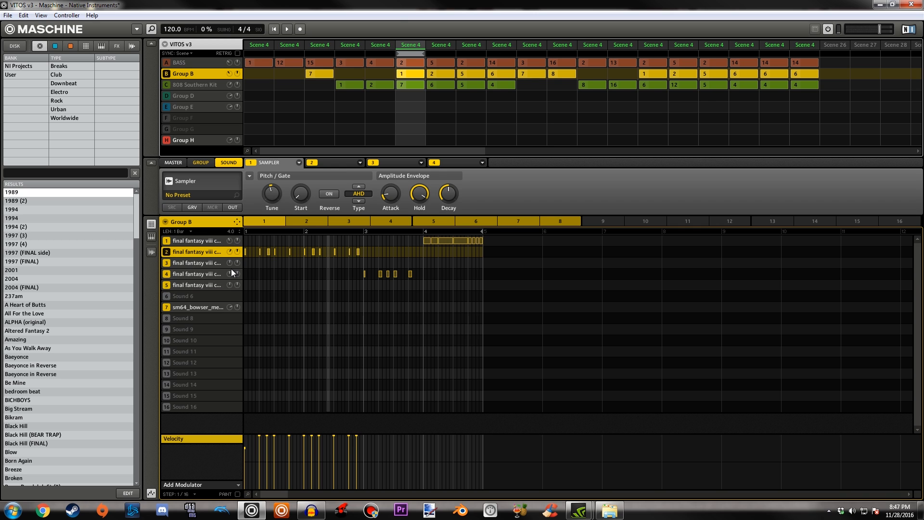
pyautogui.click(272, 30)
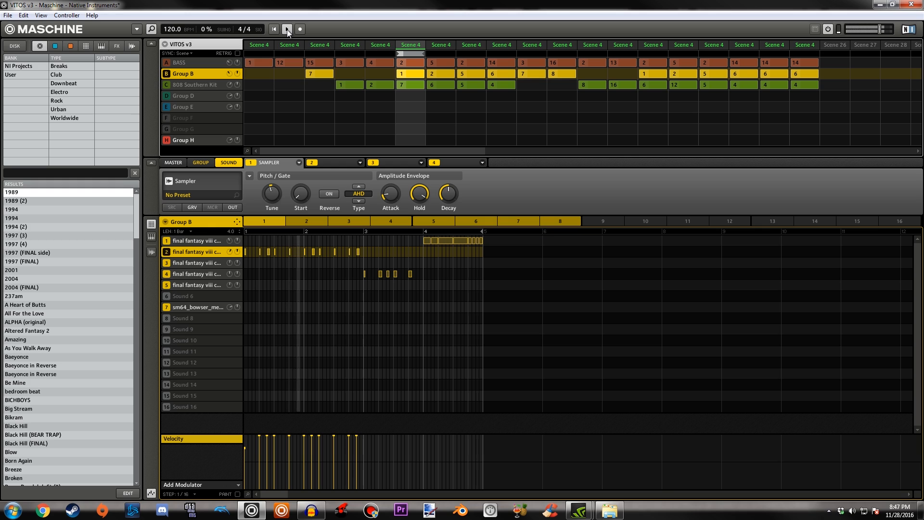
pyautogui.click(287, 30)
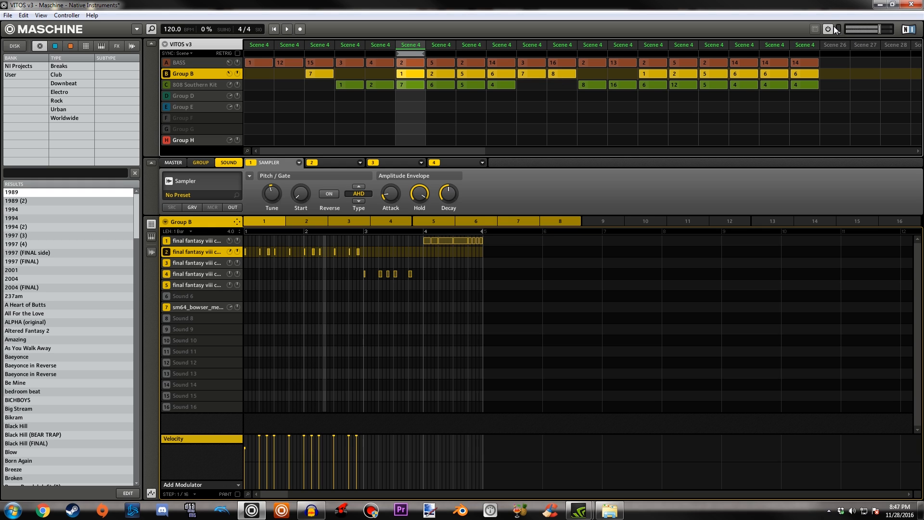
# Compare the sample waveforms of Group B's fourth, first and second choir sounds, returning to the pattern editor.
pyautogui.click(204, 272)
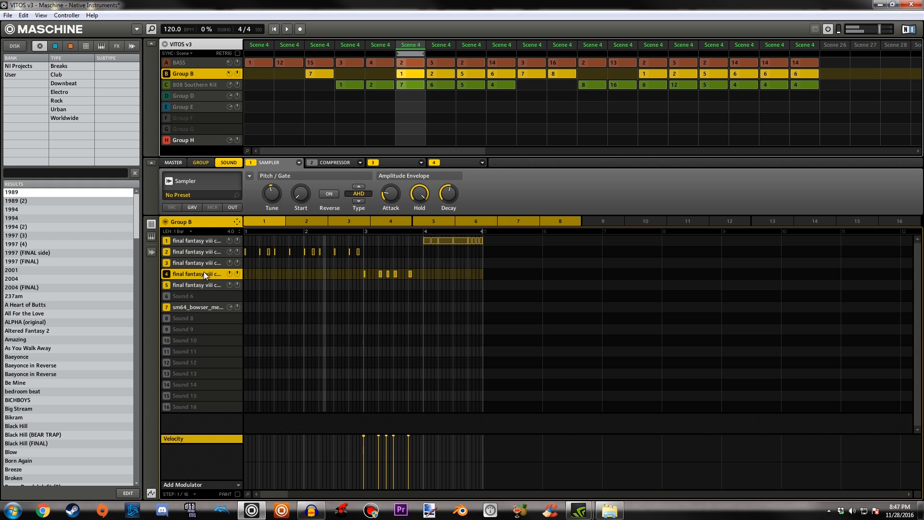
pyautogui.click(151, 252)
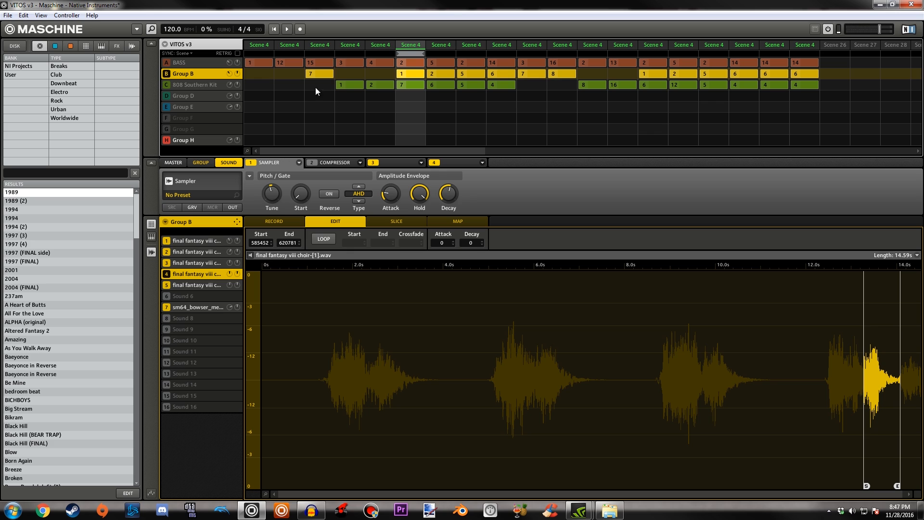
pyautogui.click(152, 254)
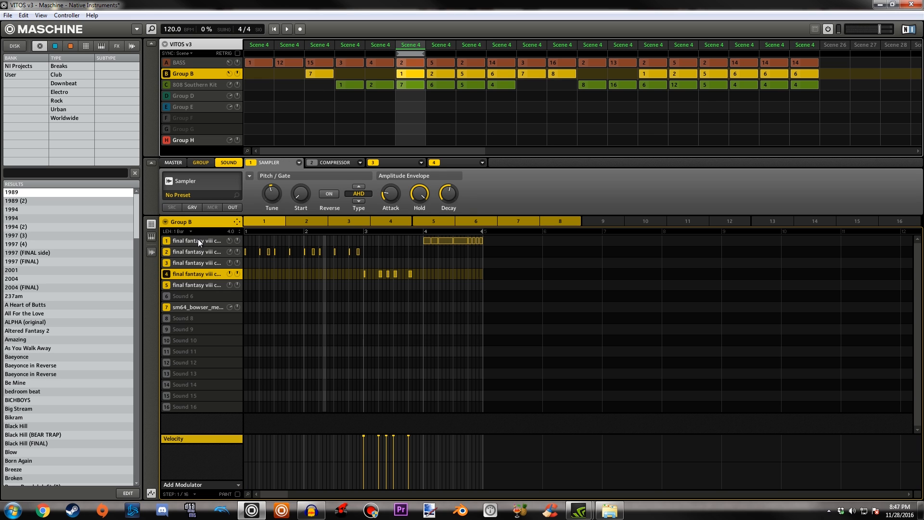
pyautogui.click(198, 241)
pyautogui.click(152, 251)
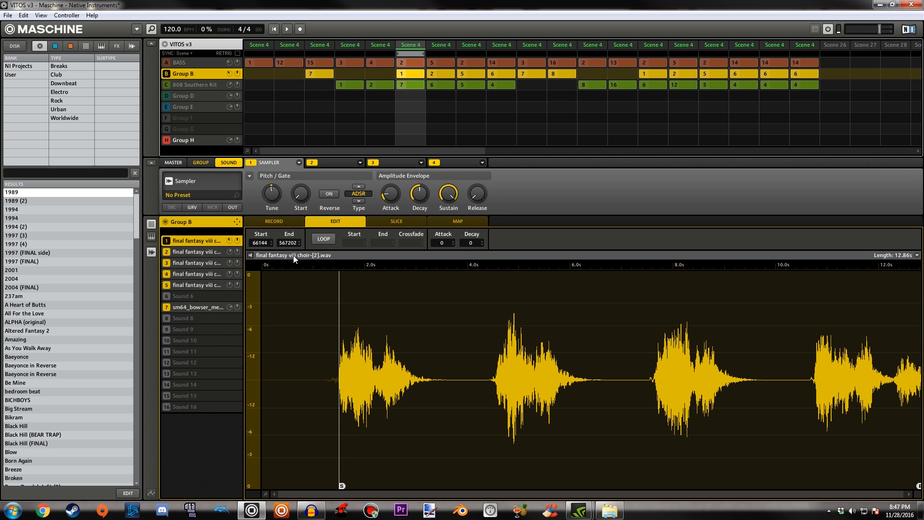
pyautogui.click(200, 251)
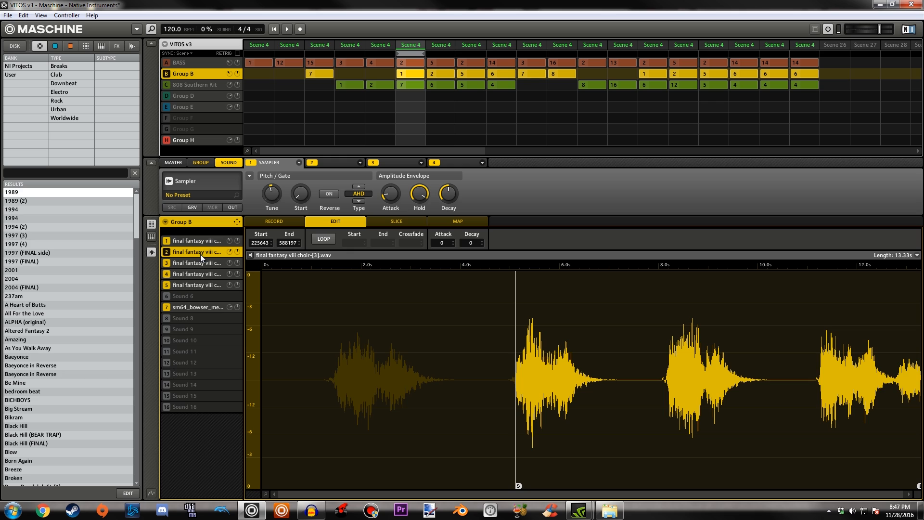
pyautogui.click(150, 253)
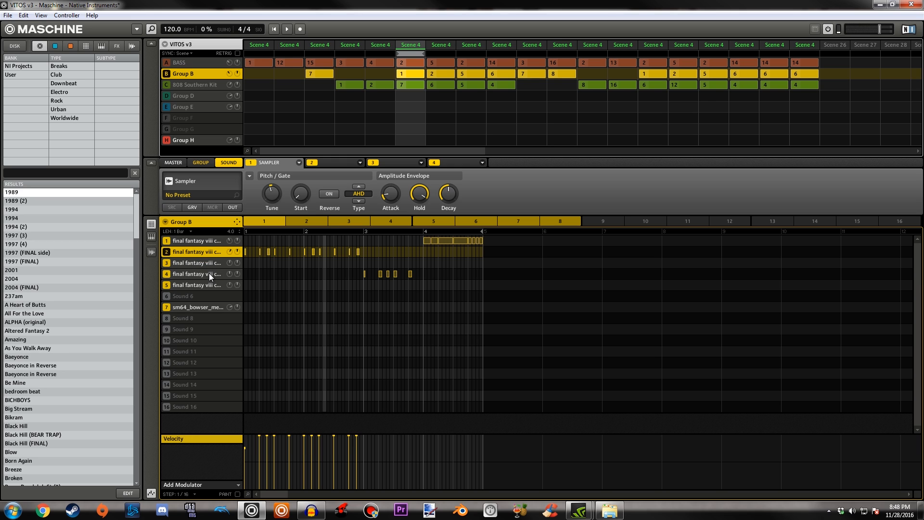
# Recheck which part of the sample Group B's fourth and first choir sounds use.
pyautogui.click(209, 273)
pyautogui.click(152, 251)
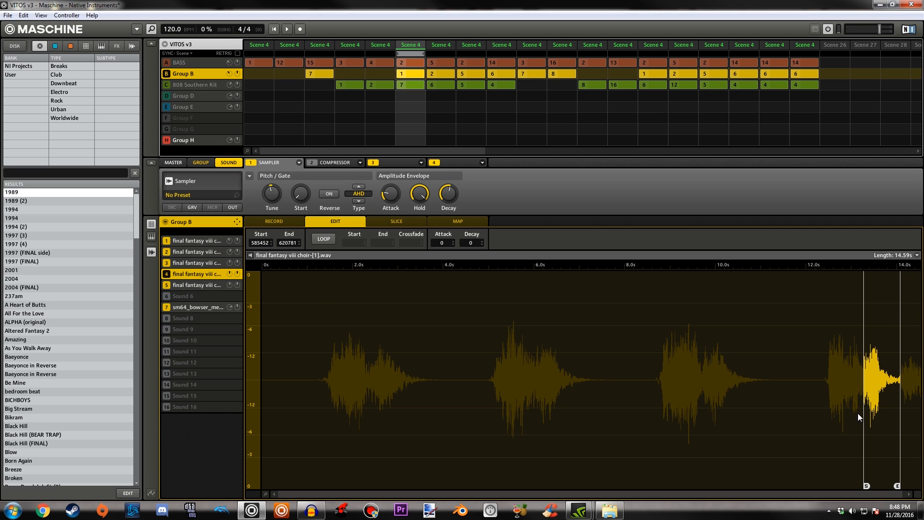
pyautogui.click(201, 240)
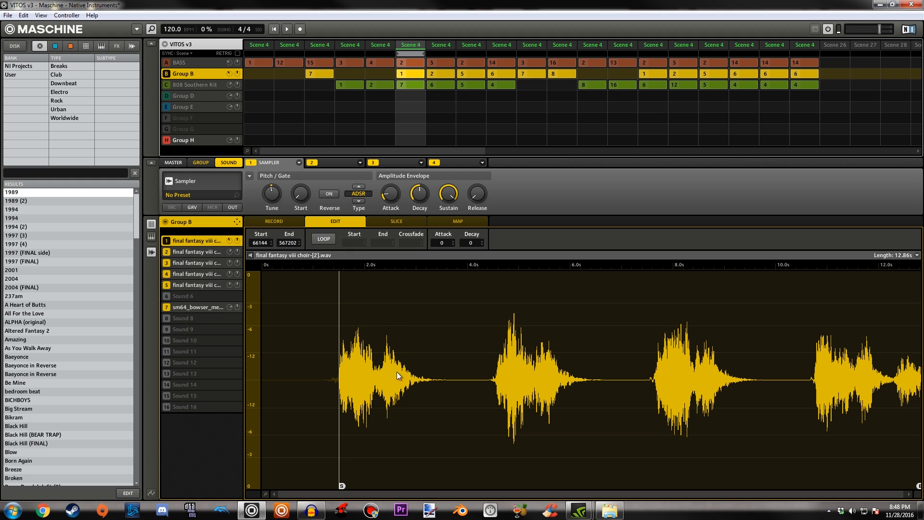
pyautogui.click(152, 251)
# Select Group B's second choir sound, play pattern 1 from its start and stop playback.
pyautogui.click(200, 251)
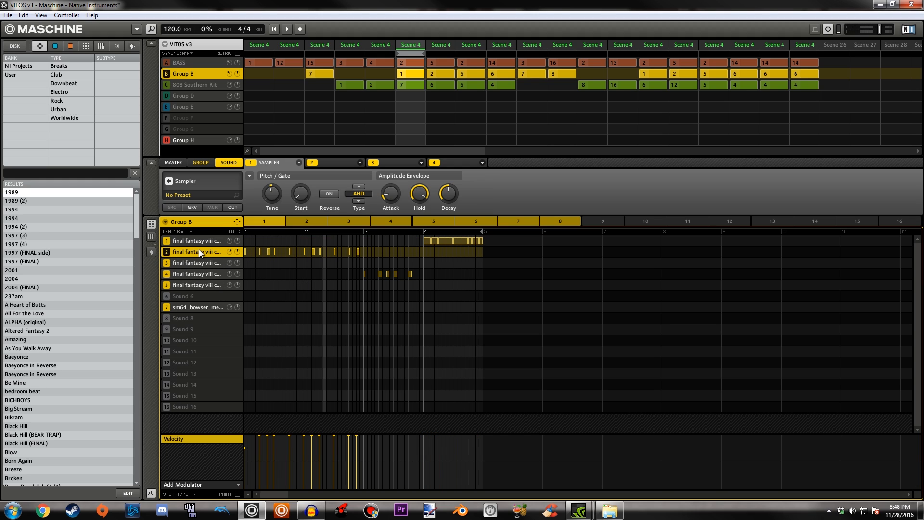
pyautogui.click(273, 30)
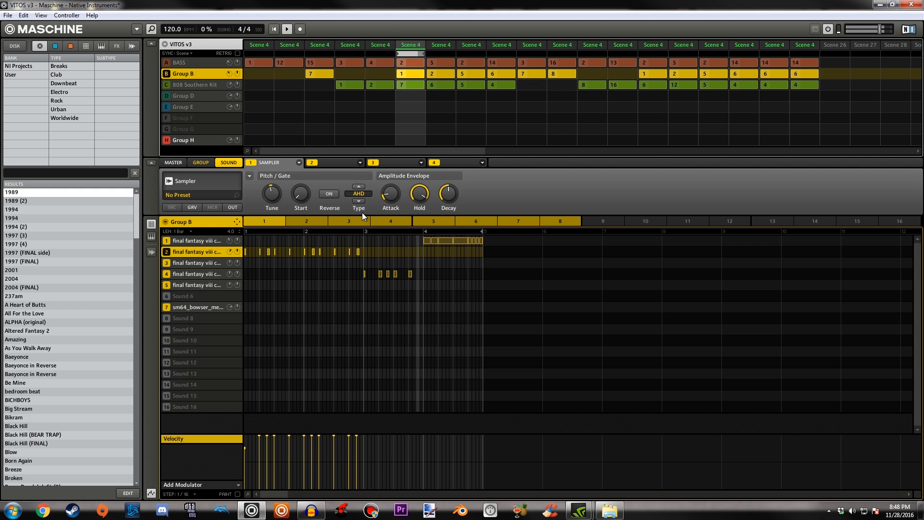
pyautogui.click(288, 30)
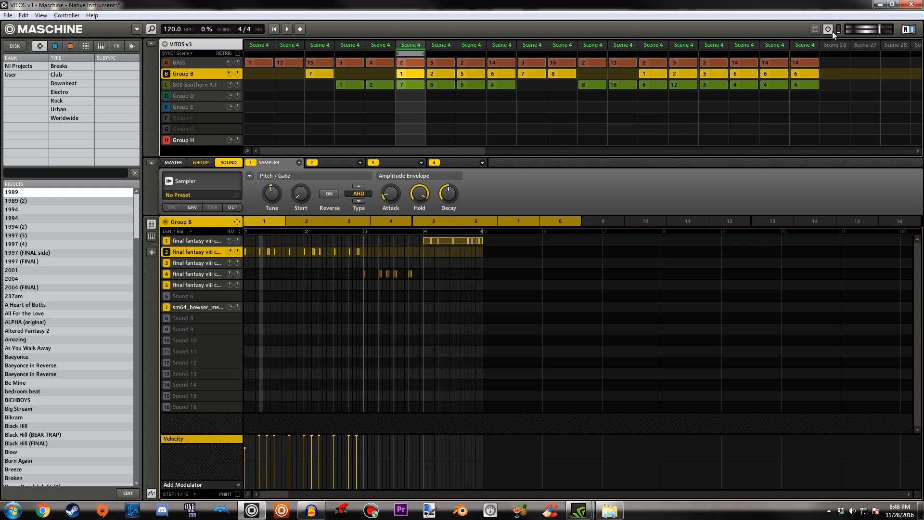
# Switch to the scene with Group B's pattern 2, inspect the first choir sound's waveform and piano-roll notes, and play it from the start.
pyautogui.click(437, 53)
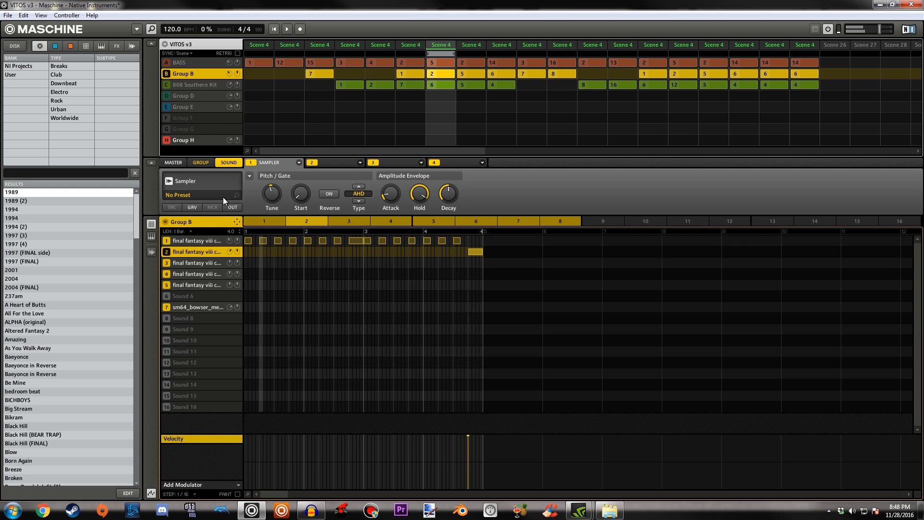
pyautogui.click(201, 241)
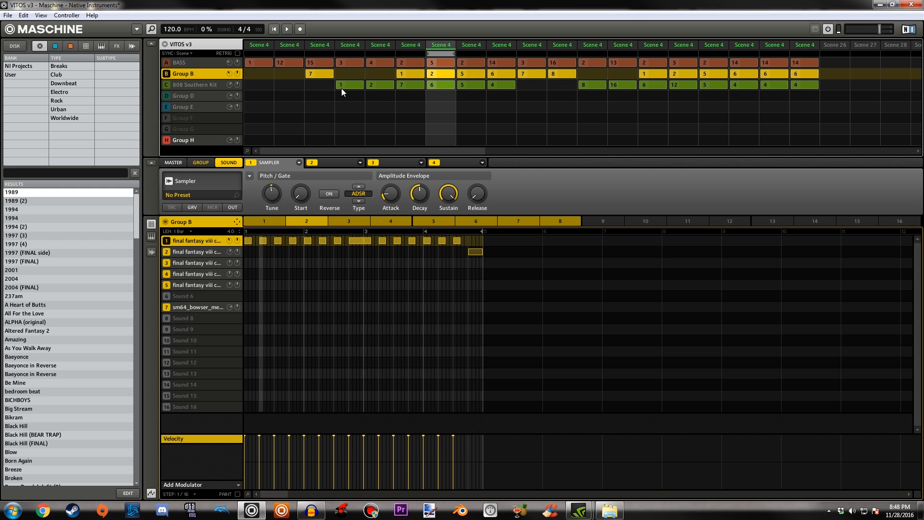
pyautogui.click(150, 251)
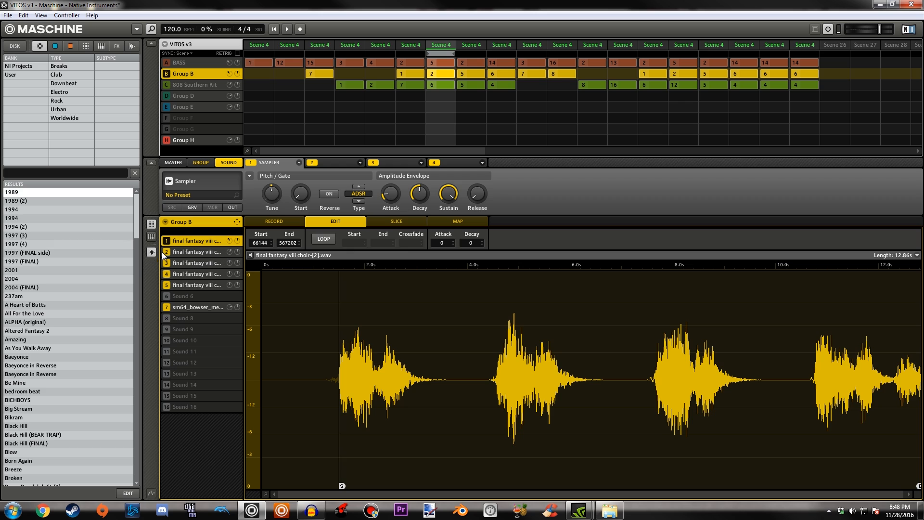
pyautogui.click(151, 237)
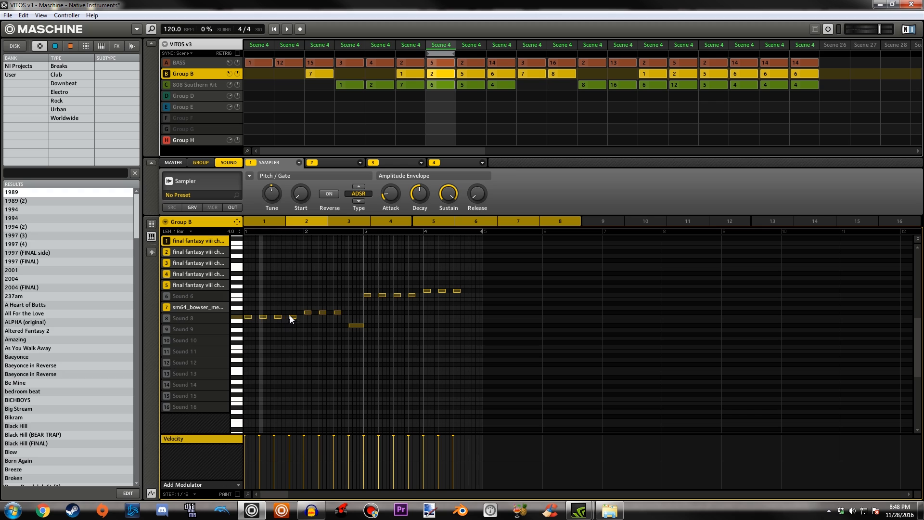
pyautogui.click(274, 29)
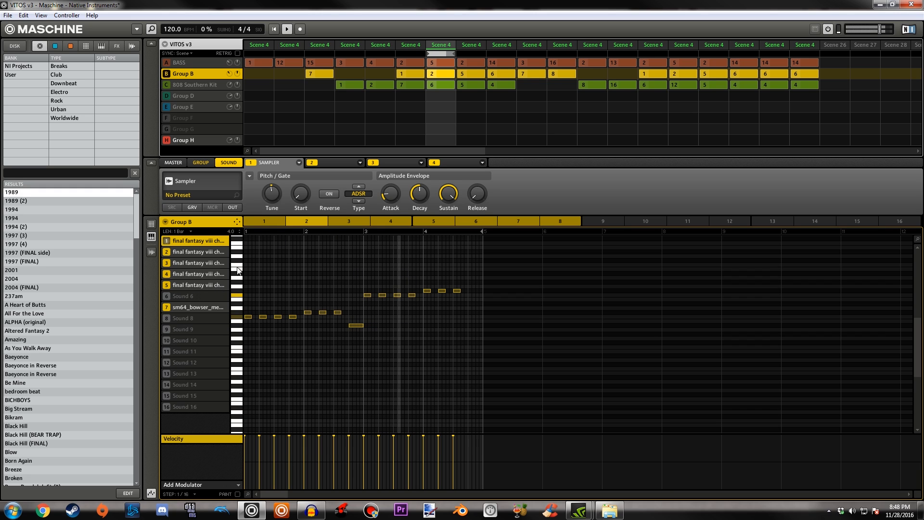
# Inspect the second choir sound's notes and sample waveform in Group B's pattern 2 and stop playback.
pyautogui.click(151, 224)
pyautogui.click(210, 252)
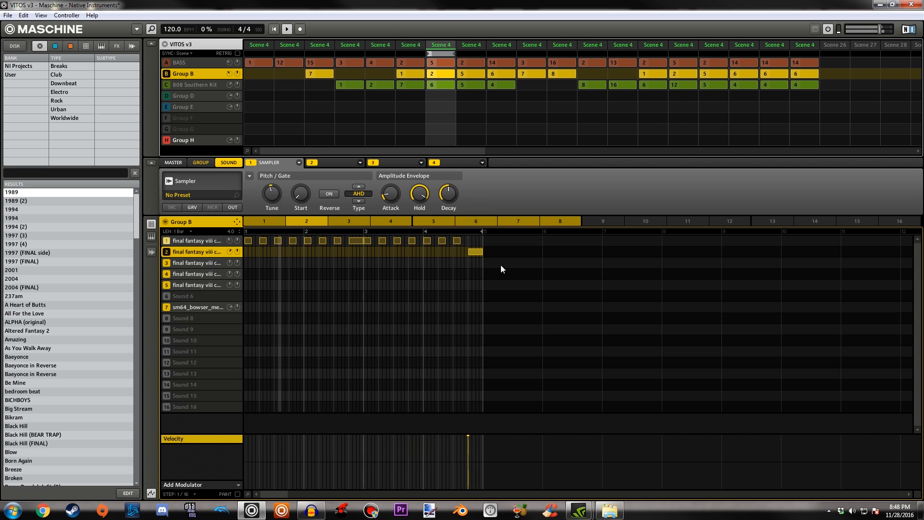
pyautogui.click(151, 250)
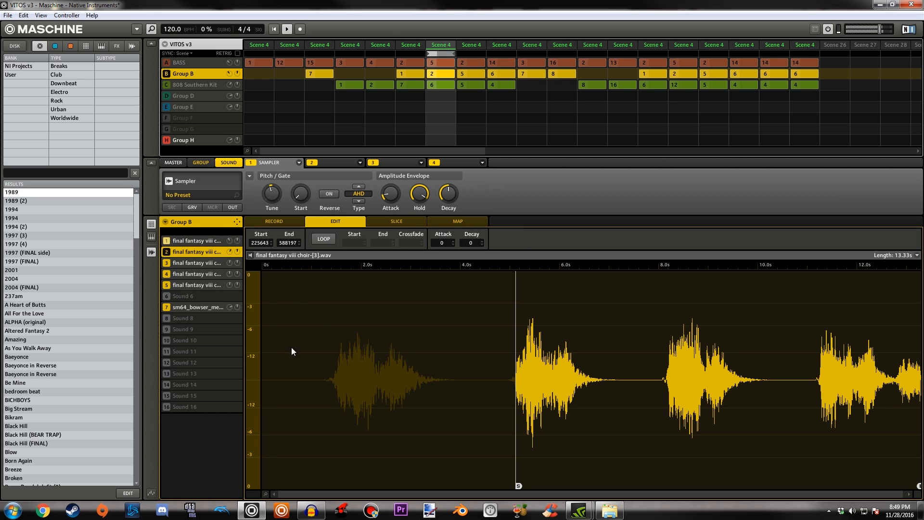
pyautogui.click(154, 238)
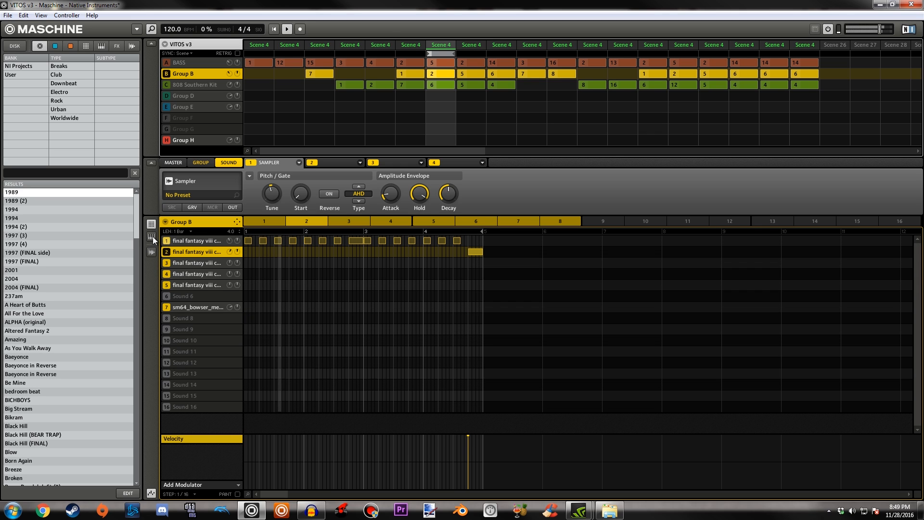
pyautogui.click(152, 223)
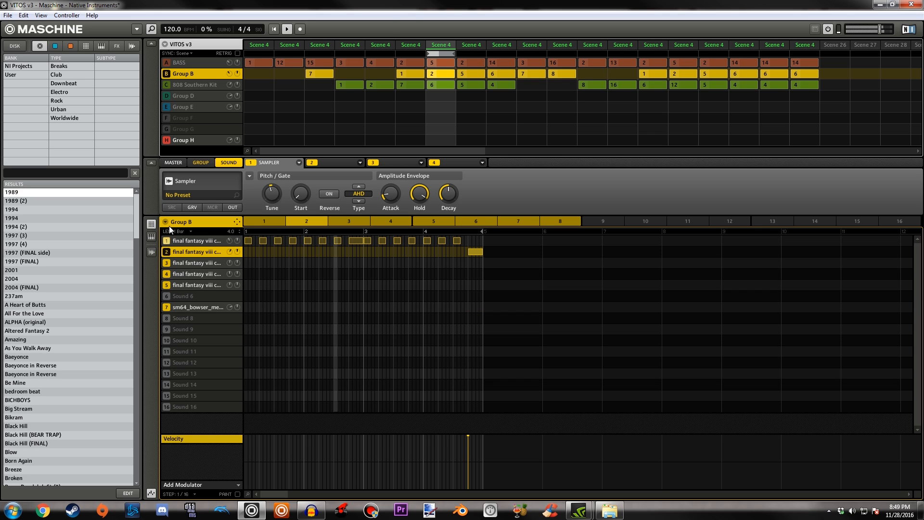
pyautogui.click(287, 31)
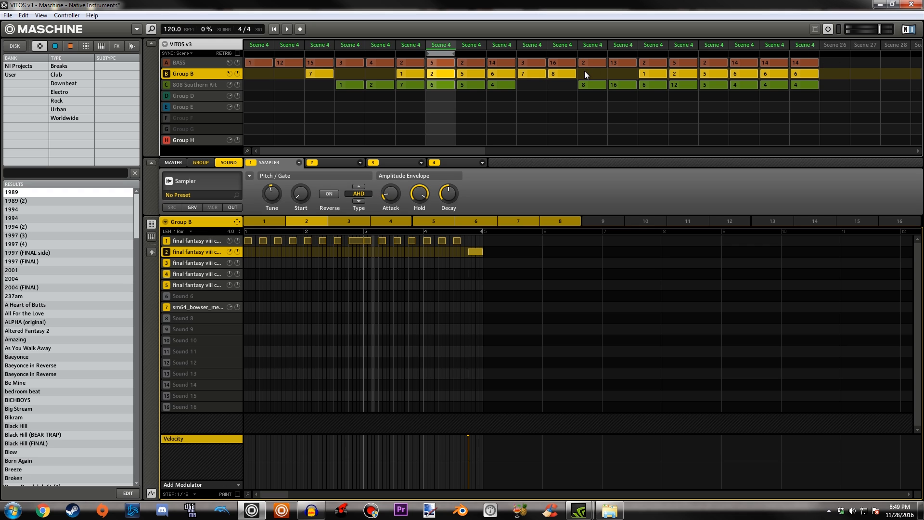
# Unsolo Group B and inspect the KX7 SF2 plug-in interface of the BASS group's KX7 SF2 sound.
pyautogui.click(166, 73)
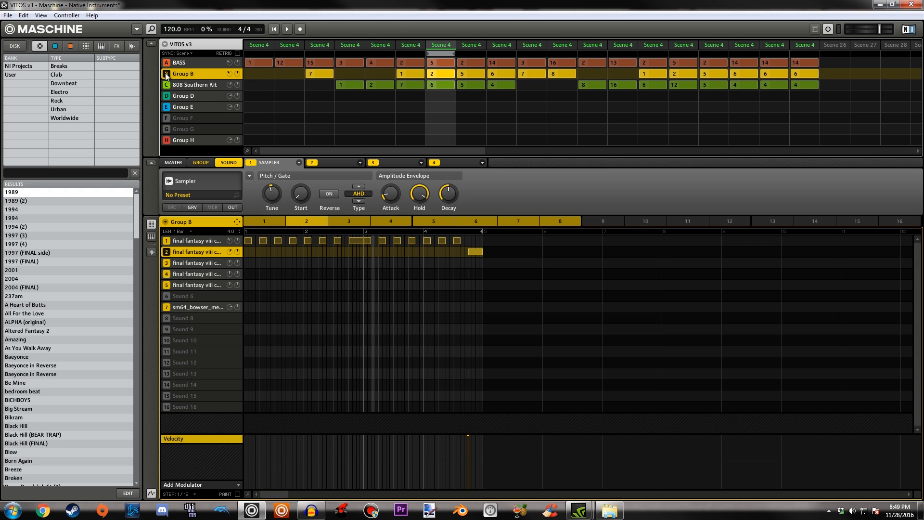
pyautogui.click(189, 62)
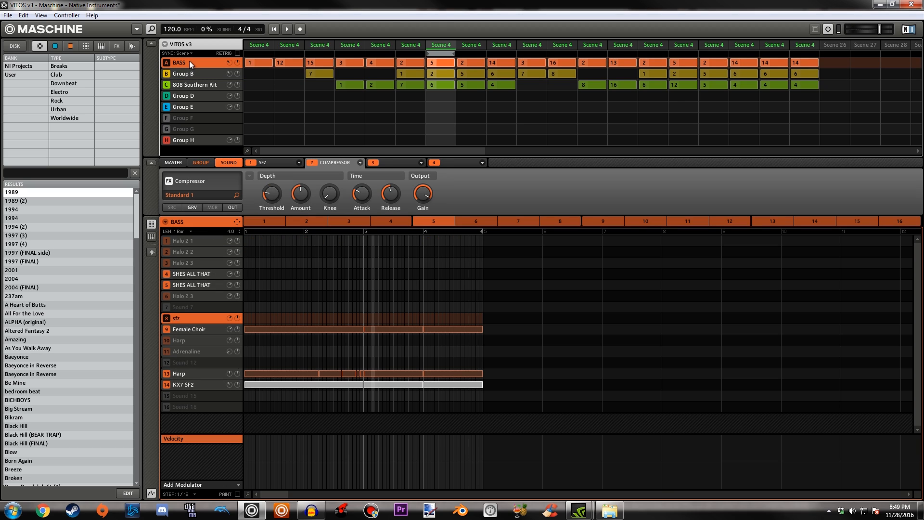
pyautogui.click(195, 385)
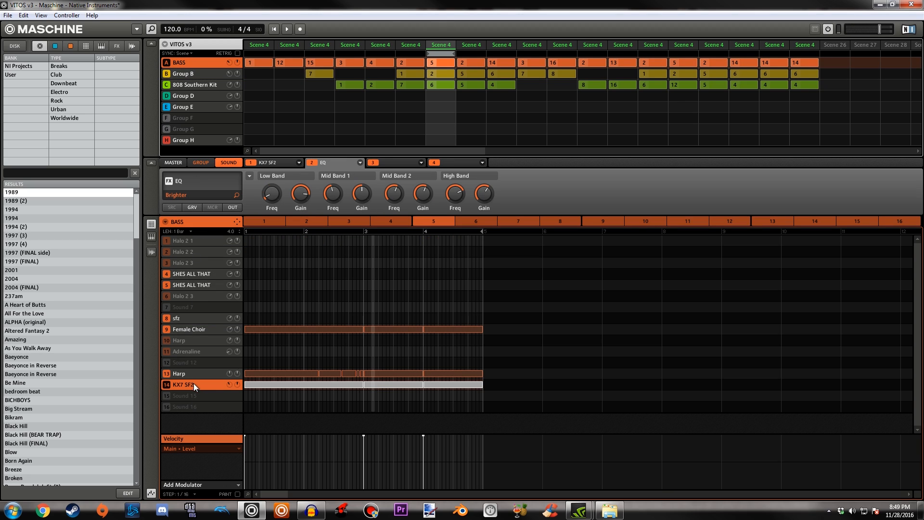
pyautogui.click(269, 164)
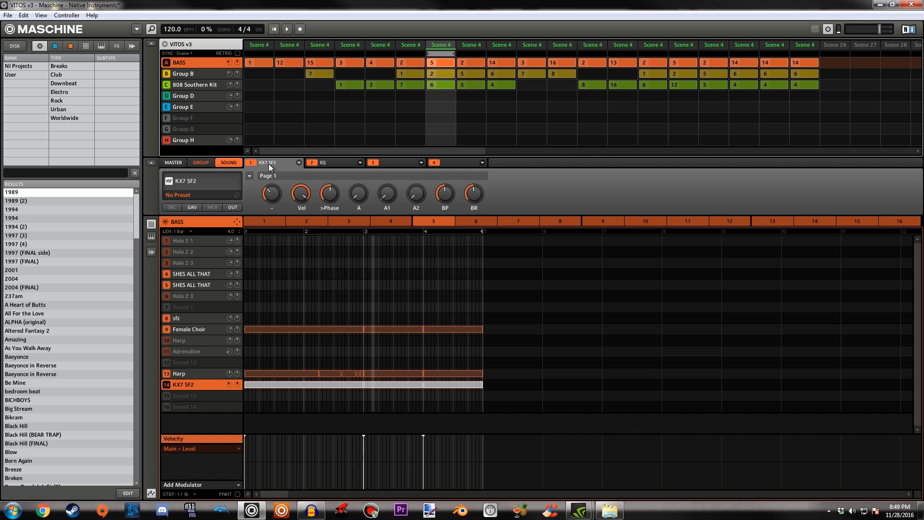
pyautogui.click(236, 178)
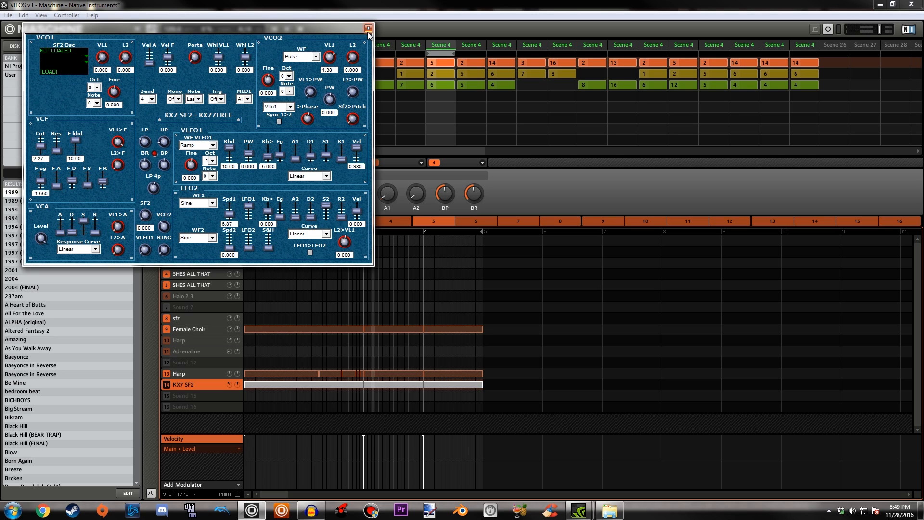
pyautogui.click(369, 28)
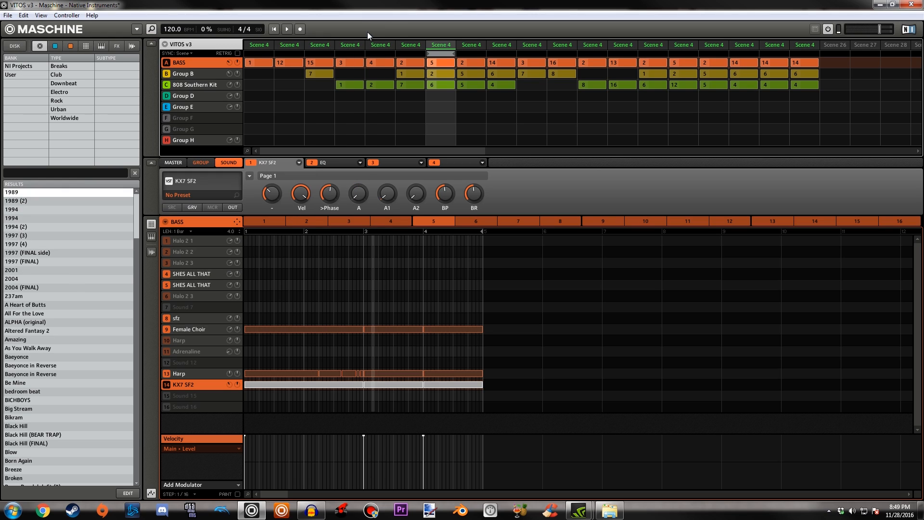
# Open the sfz plug-in interface of the BASS group's sfz sound.
pyautogui.click(217, 319)
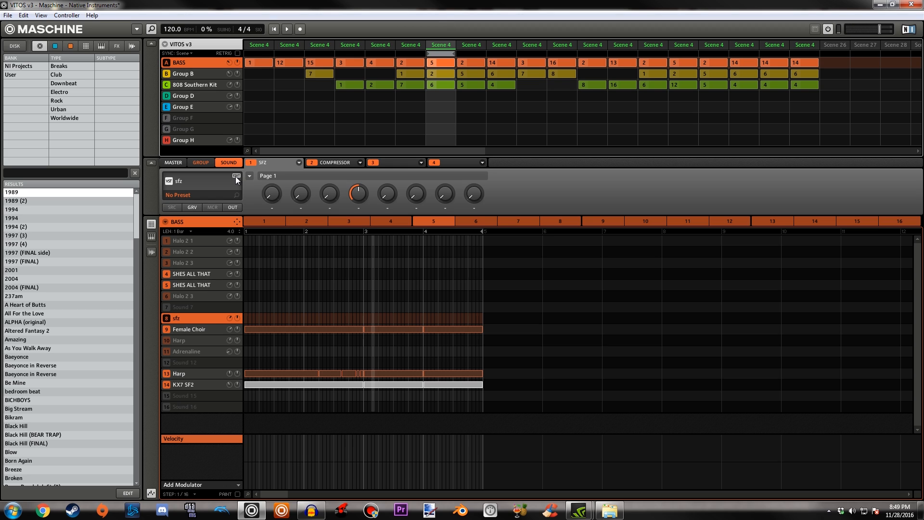
pyautogui.click(236, 176)
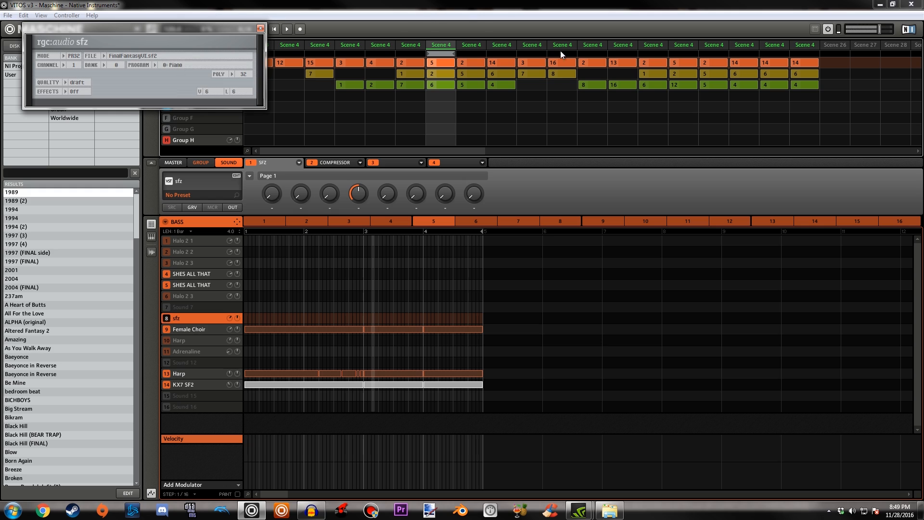
# Review the BASS group's patterns across the arrangement, ending on the scene that combines BASS pattern 5 with 808 Southern Kit pattern 12.
pyautogui.click(461, 64)
pyautogui.click(433, 63)
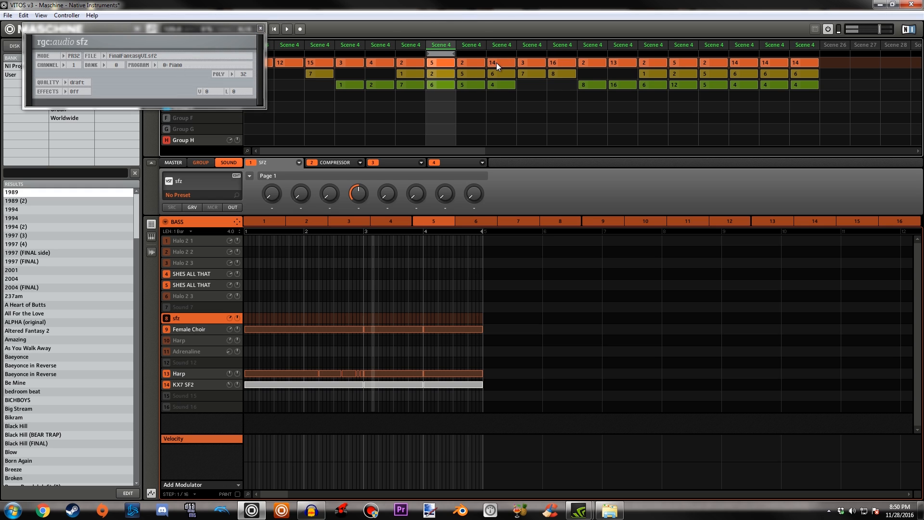
pyautogui.click(496, 63)
pyautogui.click(380, 60)
pyautogui.click(532, 63)
pyautogui.click(561, 63)
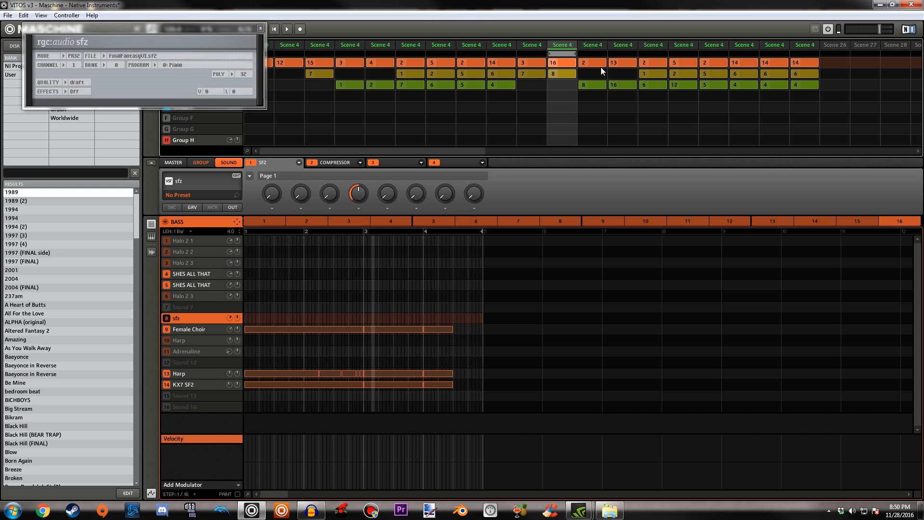
pyautogui.click(594, 64)
pyautogui.click(622, 63)
pyautogui.click(660, 62)
pyautogui.click(685, 60)
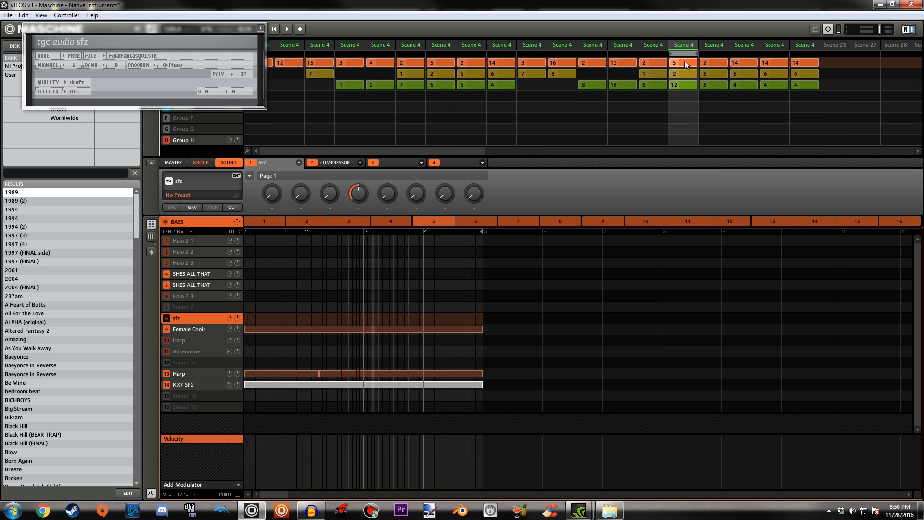
# Set the sfz plug-in's program to Voice and close its interface.
pyautogui.click(155, 65)
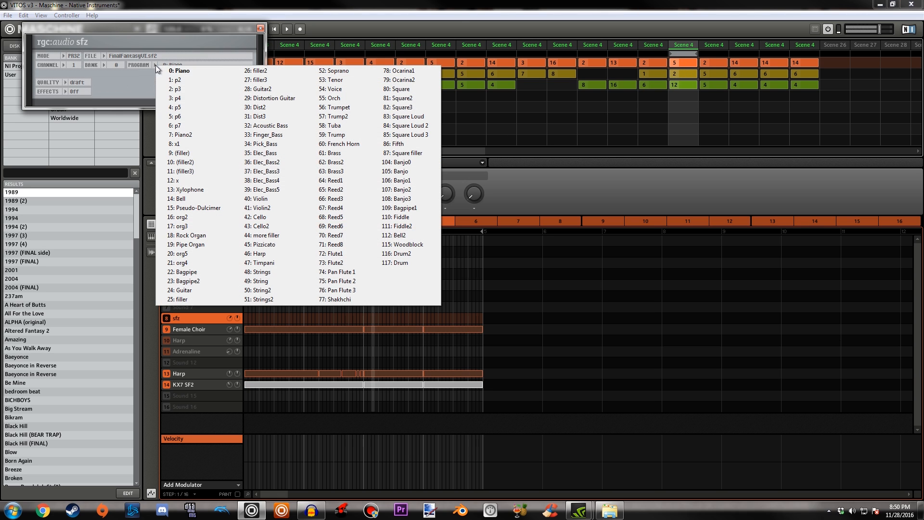
pyautogui.click(333, 90)
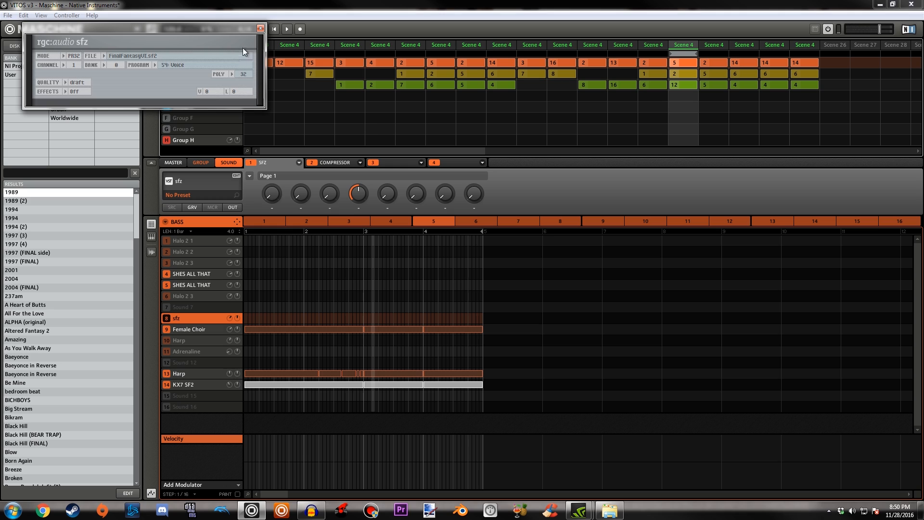
pyautogui.click(260, 29)
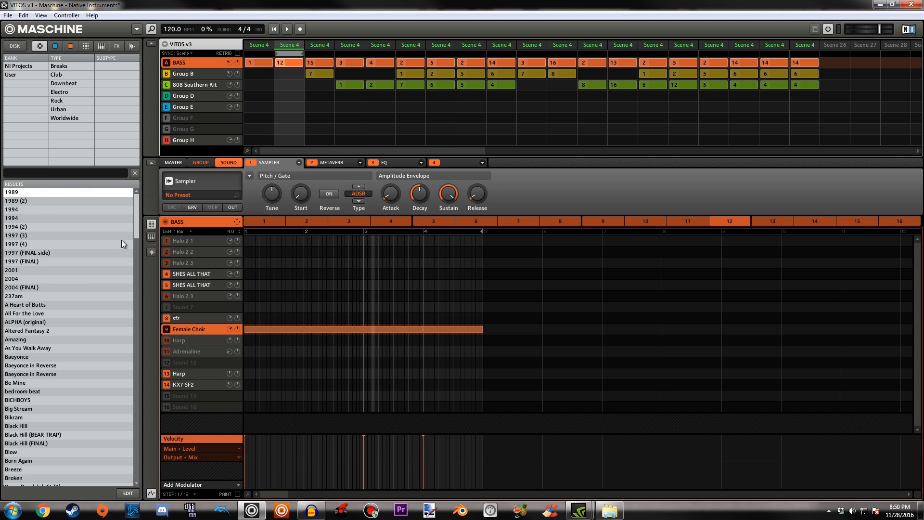
# Inspect the Female Choir sound's sample waveform, and play its scene while examining its EQ and Metaverb settings.
pyautogui.click(151, 252)
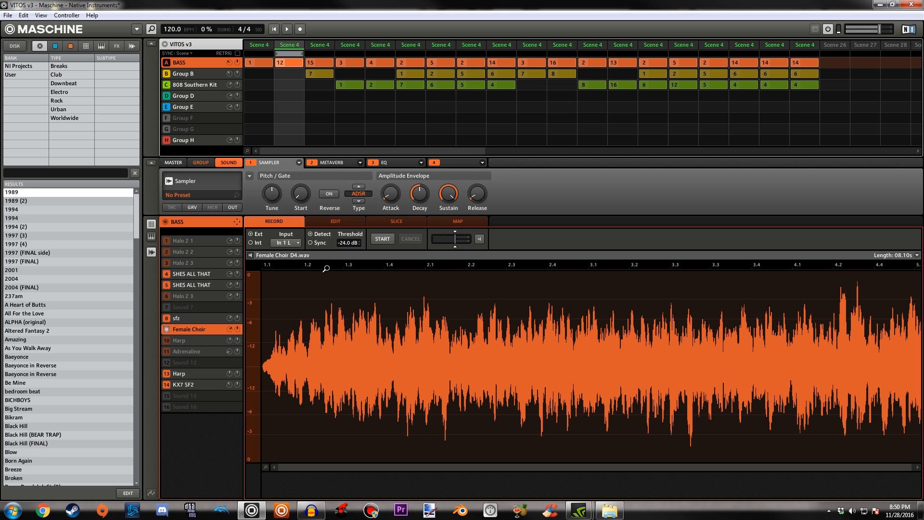
pyautogui.click(151, 251)
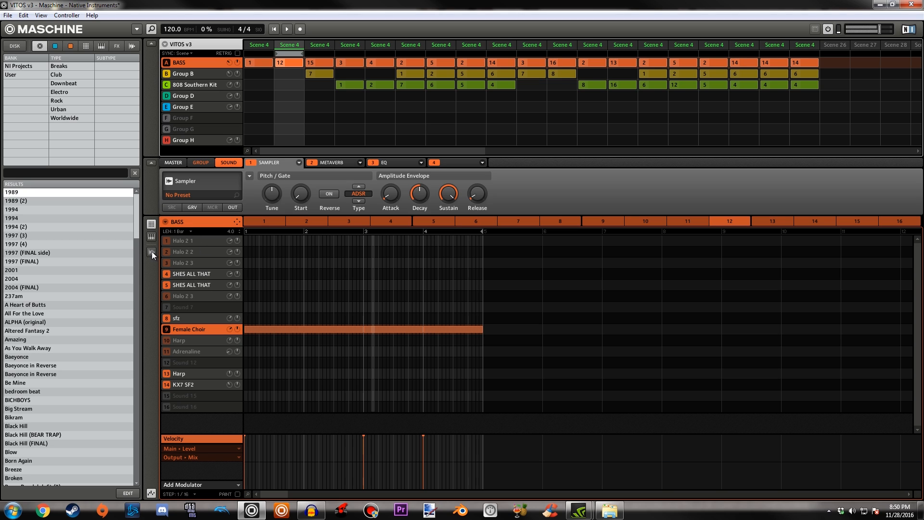
pyautogui.click(286, 30)
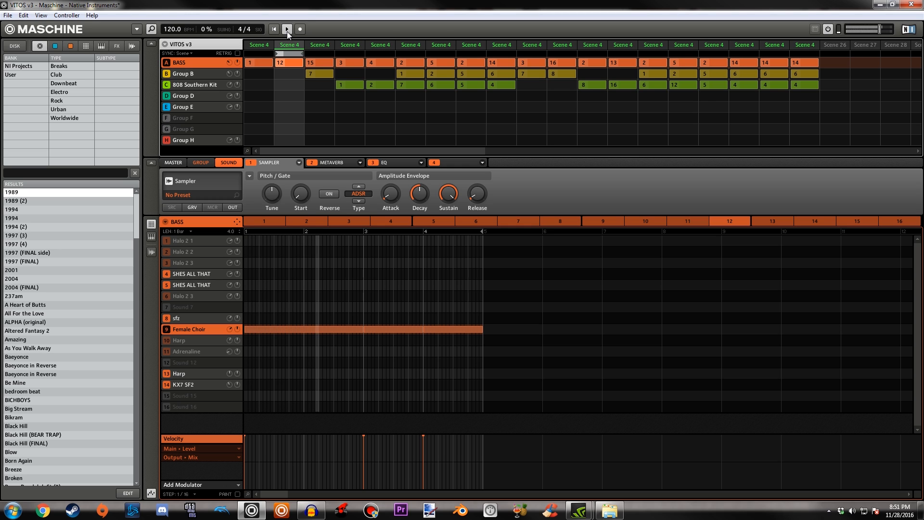
pyautogui.click(399, 163)
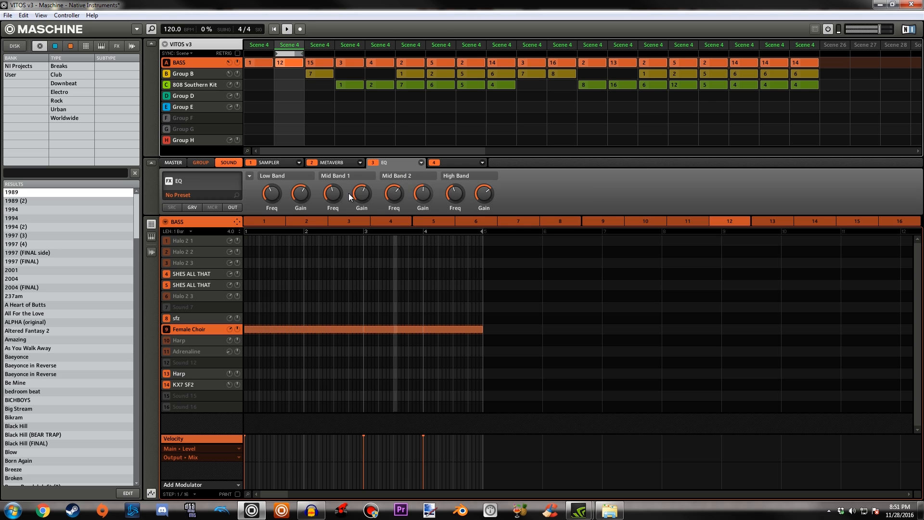
pyautogui.click(327, 163)
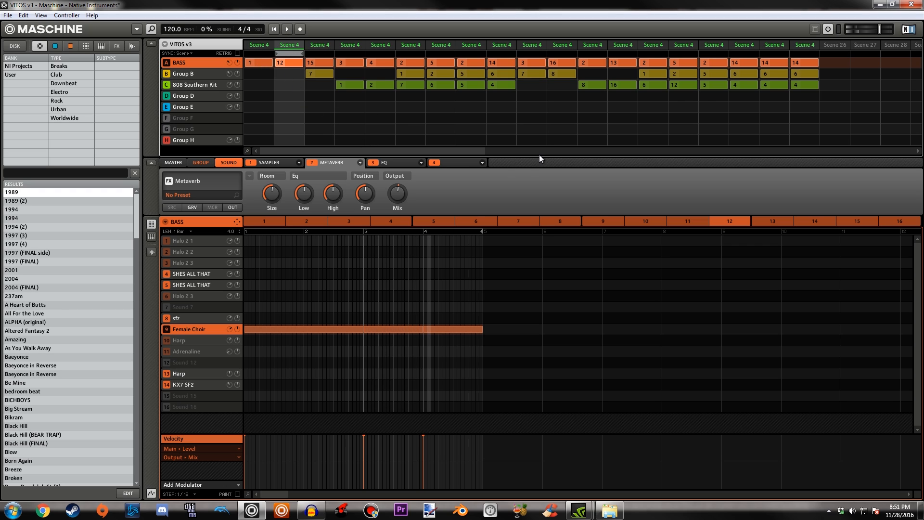
# Switch to the scene with BASS pattern 2, and listen to Group B alone and together with the BASS group.
pyautogui.click(412, 56)
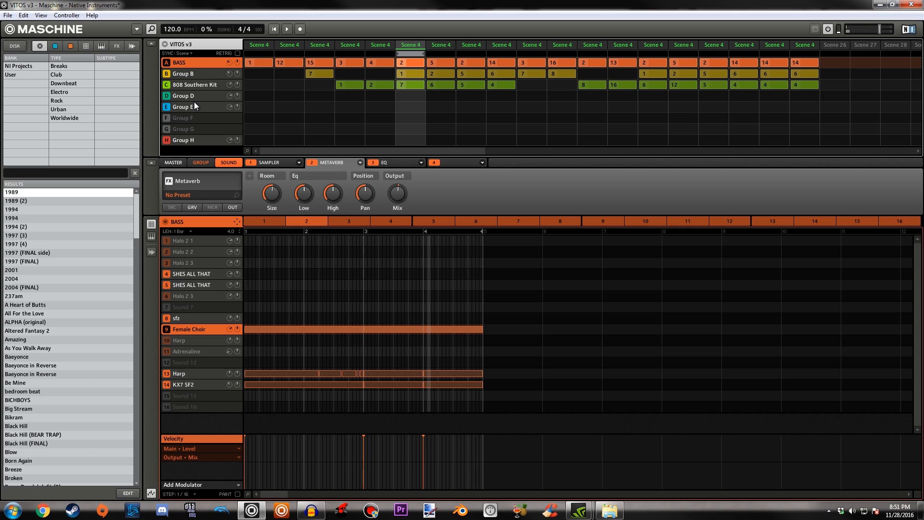
pyautogui.click(167, 75)
pyautogui.press('space')
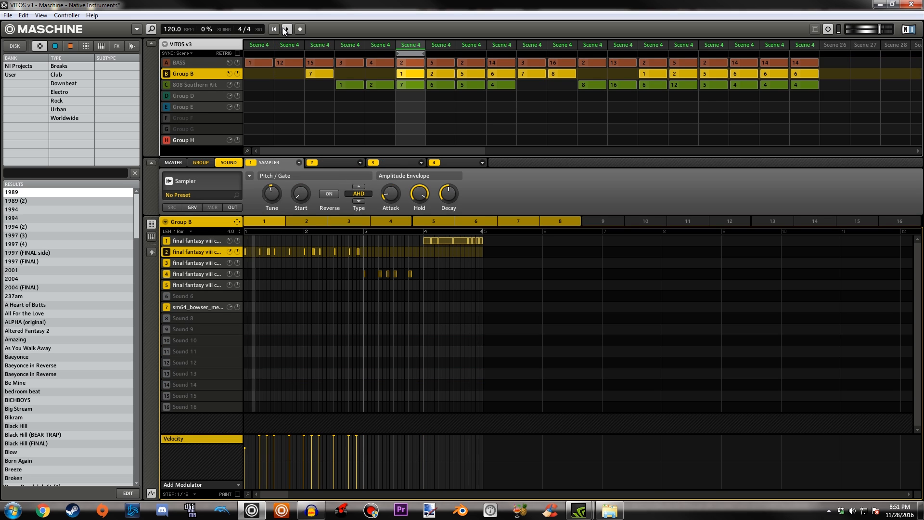
pyautogui.click(179, 62)
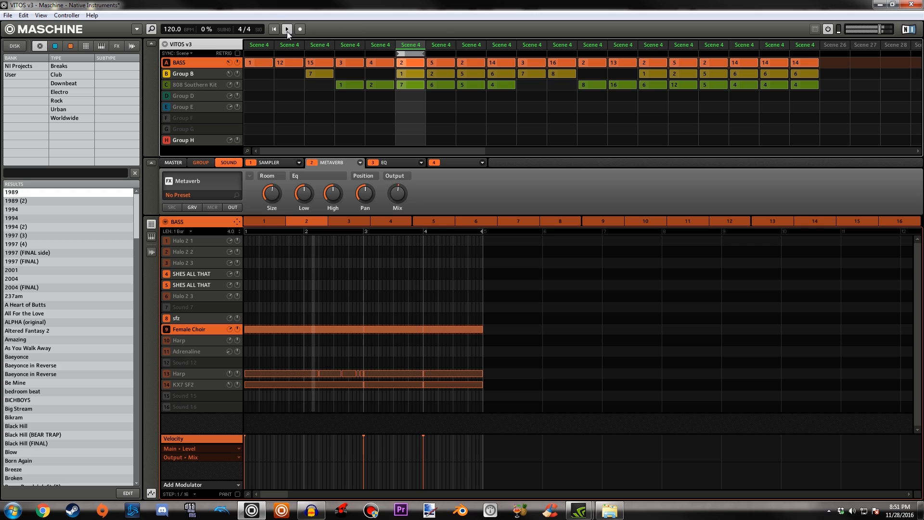
pyautogui.press('space')
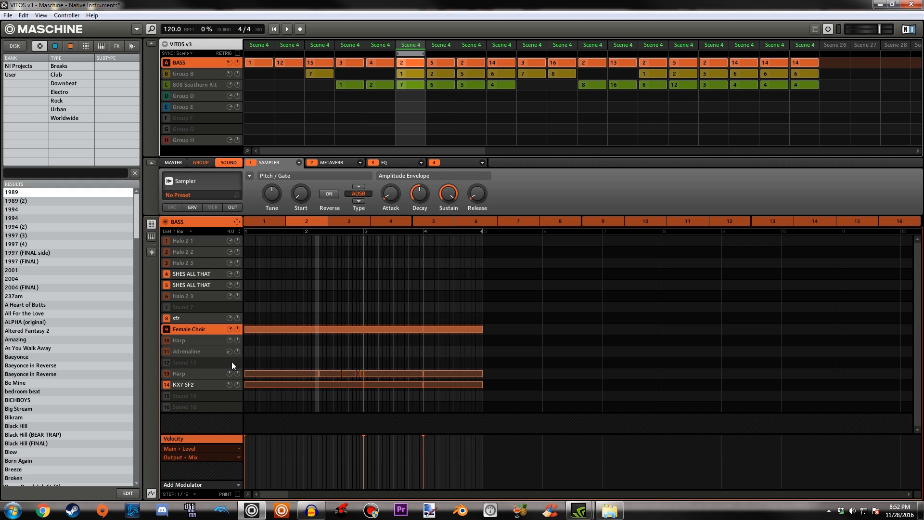
# Inspect the plug-in interface and EQ settings of the BASS group's KX7 SF2 sound.
pyautogui.click(212, 387)
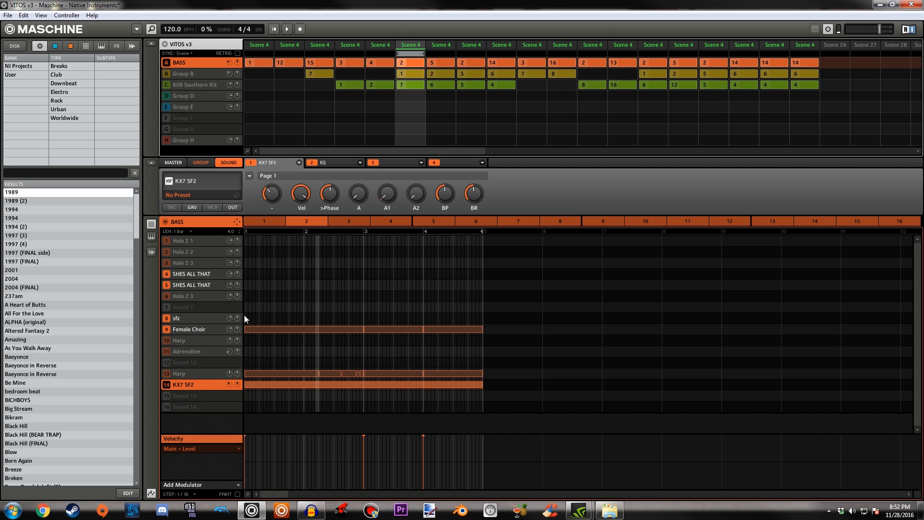
pyautogui.click(169, 181)
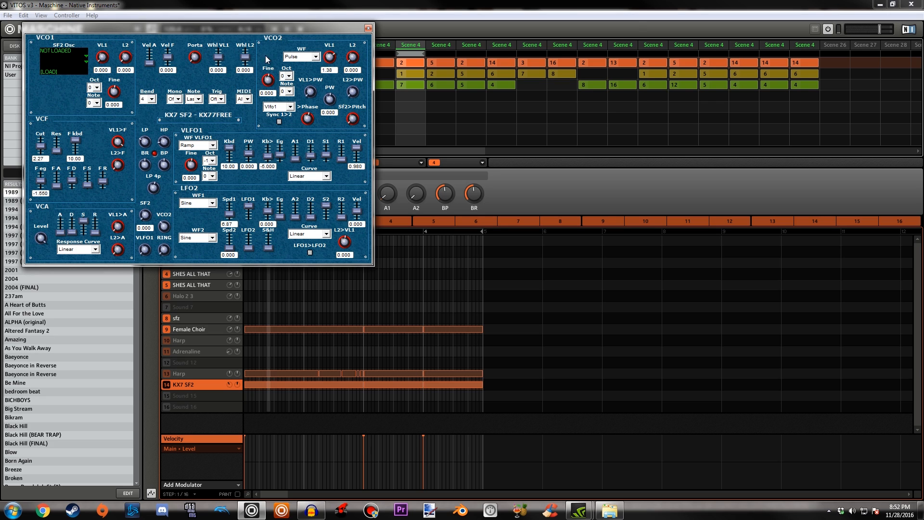
pyautogui.click(369, 28)
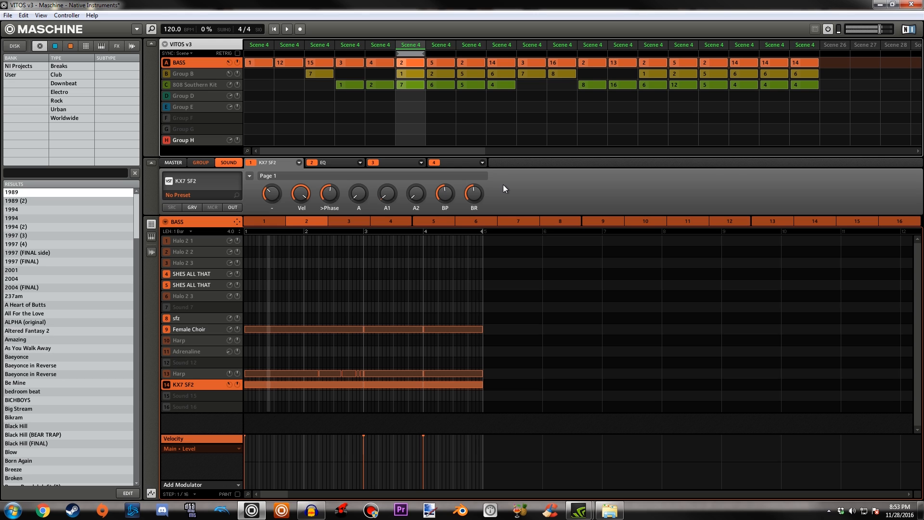
pyautogui.click(331, 162)
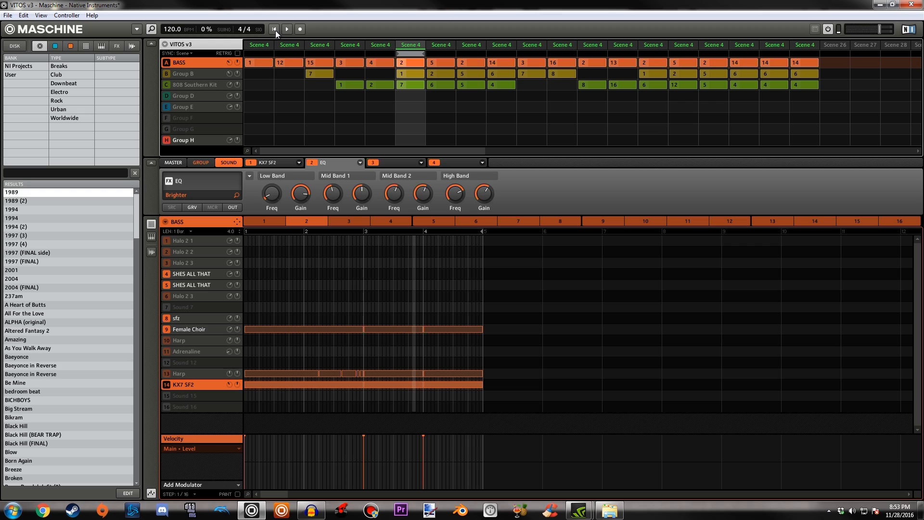
# Switch to the scene with BASS pattern 5 and compare the piano-roll notes of the KX7 SF2 and Female Choir sounds.
pyautogui.click(196, 329)
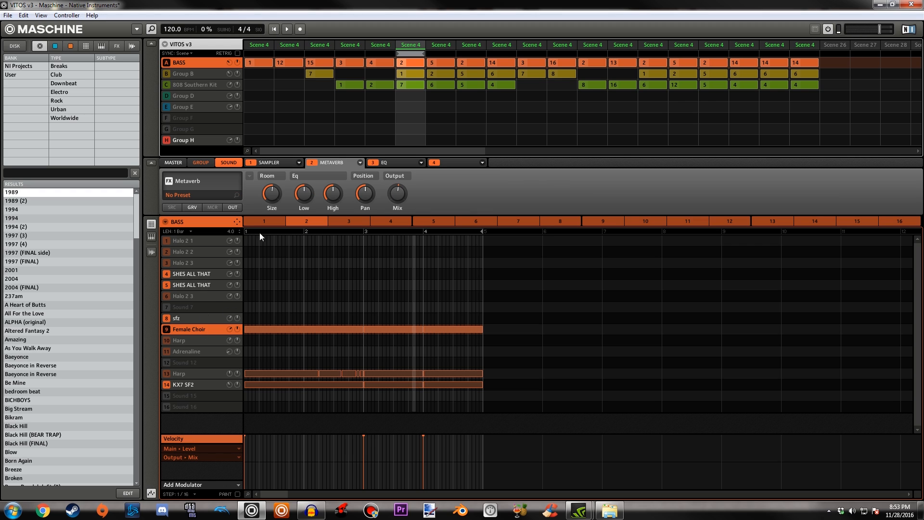
pyautogui.click(429, 54)
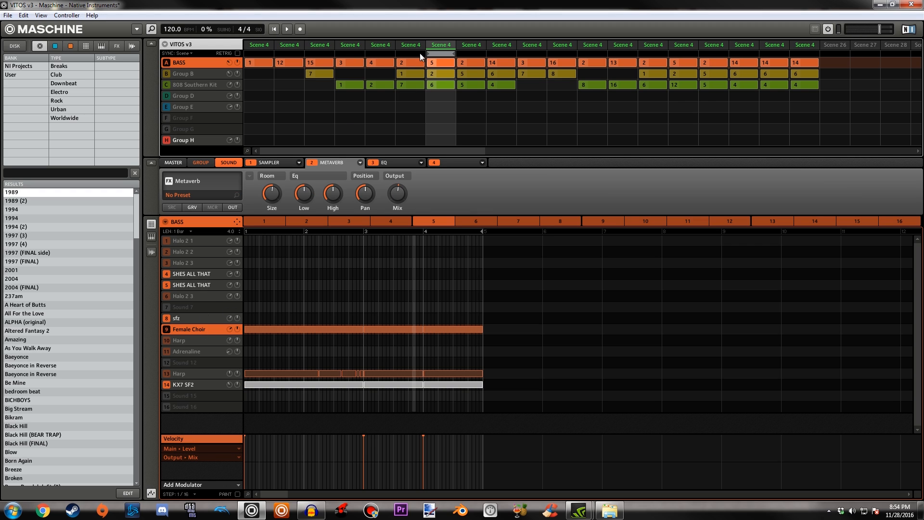
pyautogui.click(181, 382)
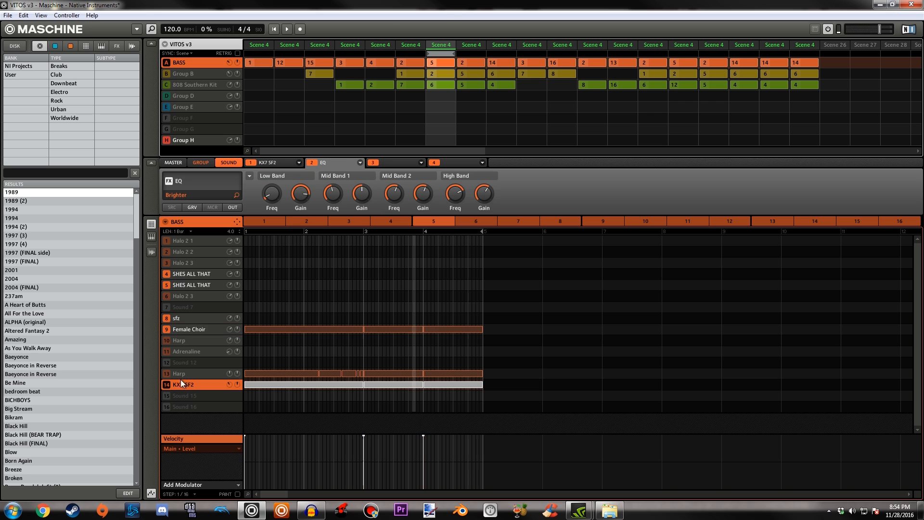
pyautogui.click(152, 252)
pyautogui.click(152, 251)
pyautogui.click(151, 238)
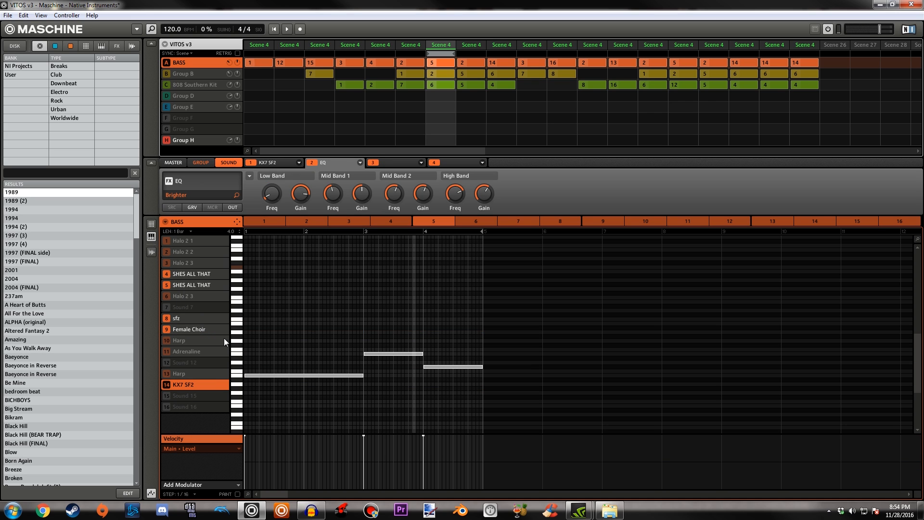
pyautogui.click(195, 331)
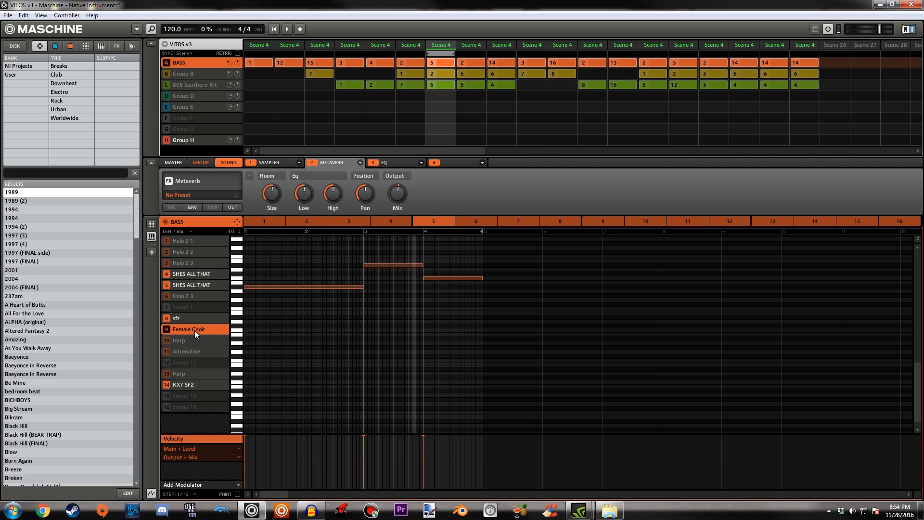
pyautogui.click(151, 224)
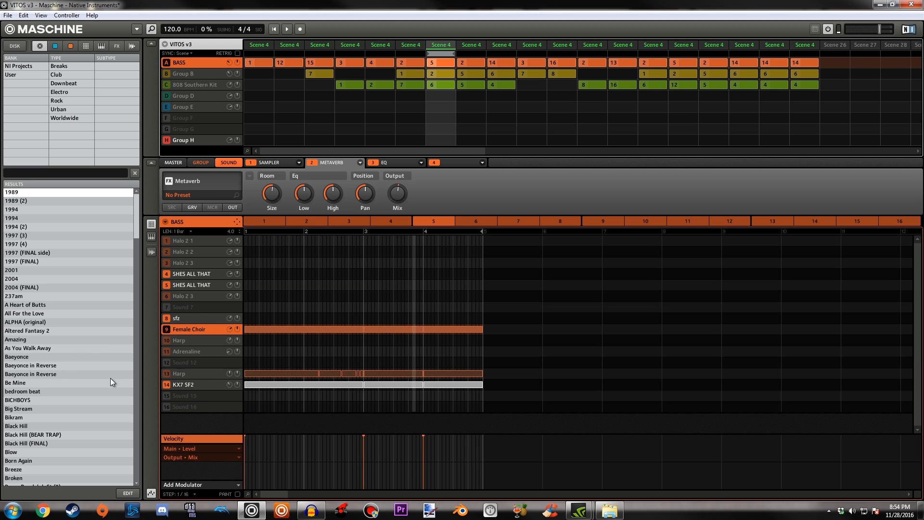
# Inspect the piano-roll notes of sound 13, Harp, in BASS pattern 5 and return to the pattern overview.
pyautogui.click(203, 374)
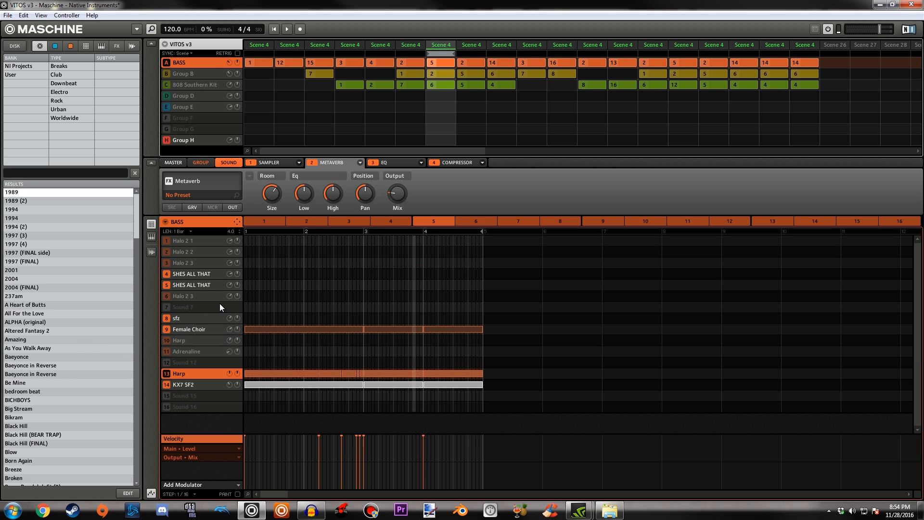
pyautogui.click(154, 236)
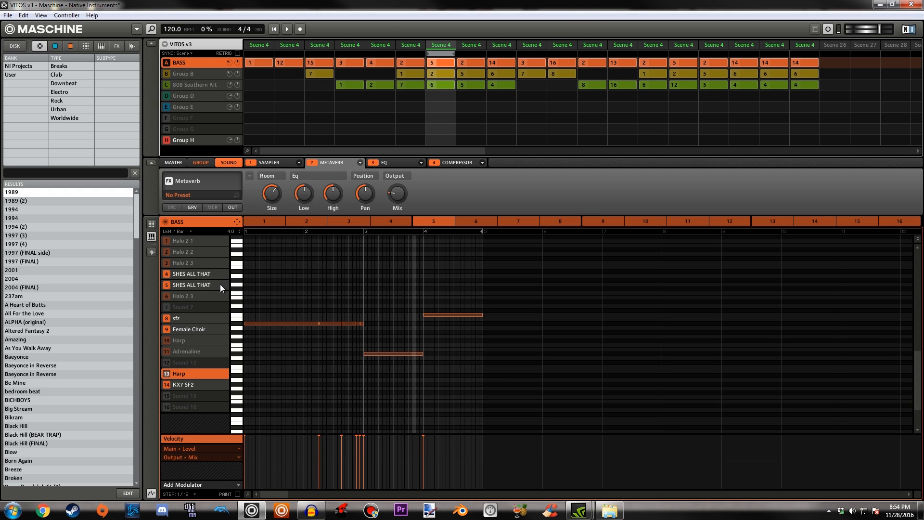
pyautogui.click(151, 228)
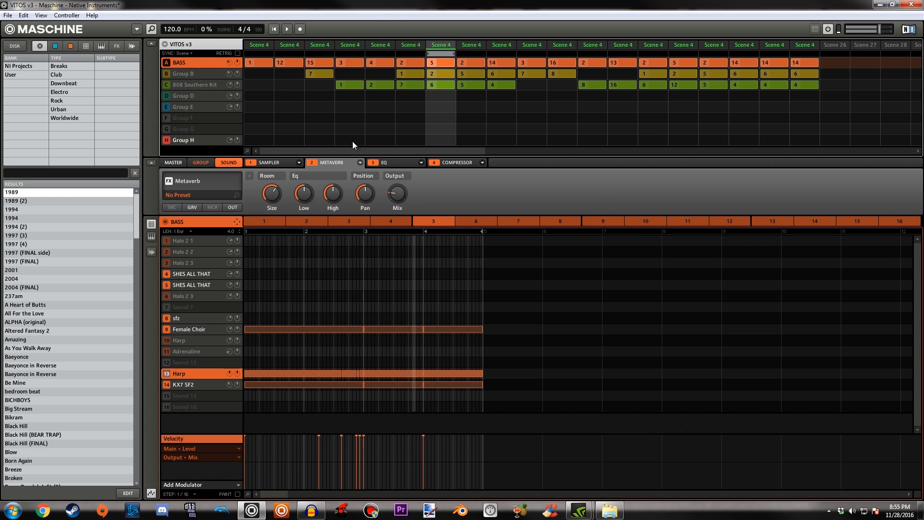
# Return to the scene with BASS pattern 2 and review its Female Choir and Harp sounds alongside Group B's pattern 1.
pyautogui.click(408, 53)
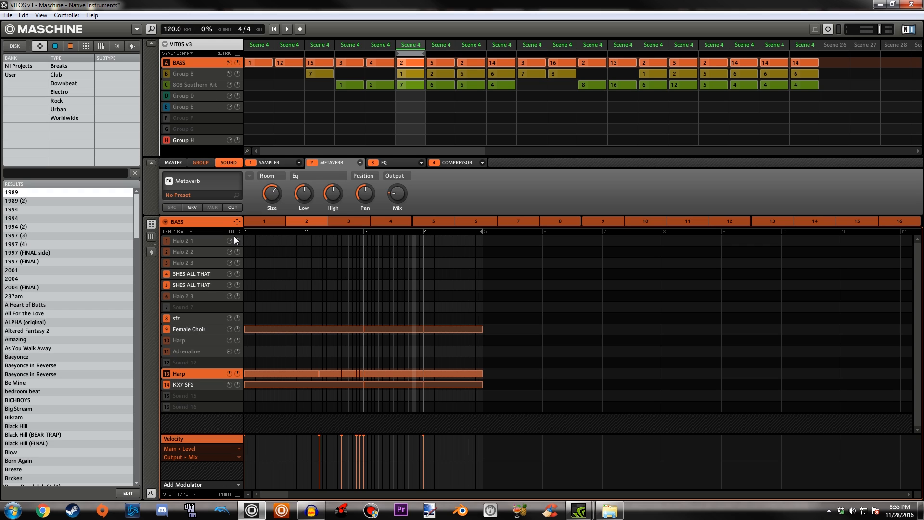
pyautogui.click(195, 330)
pyautogui.click(197, 374)
pyautogui.click(192, 74)
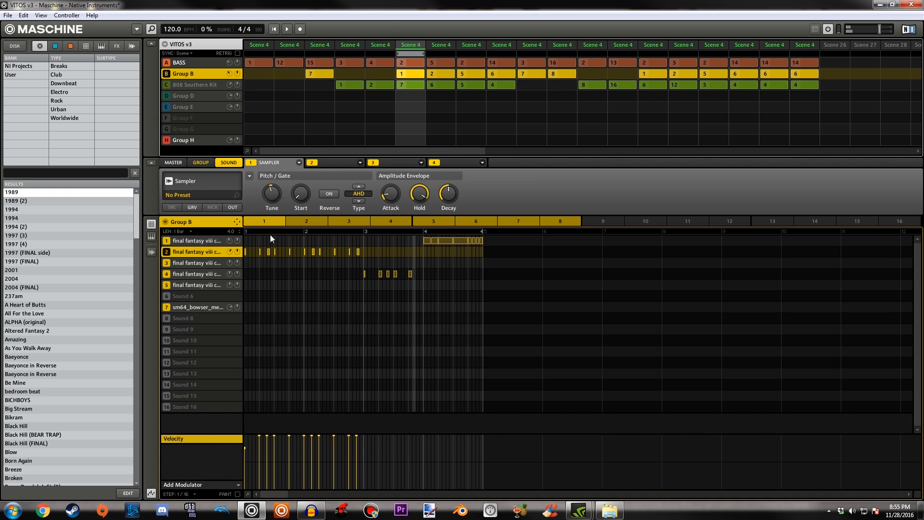
# Unmute the 808 Southern Kit group and solo its JJ - Trap808Kick2 sound in pattern 1.
pyautogui.click(186, 88)
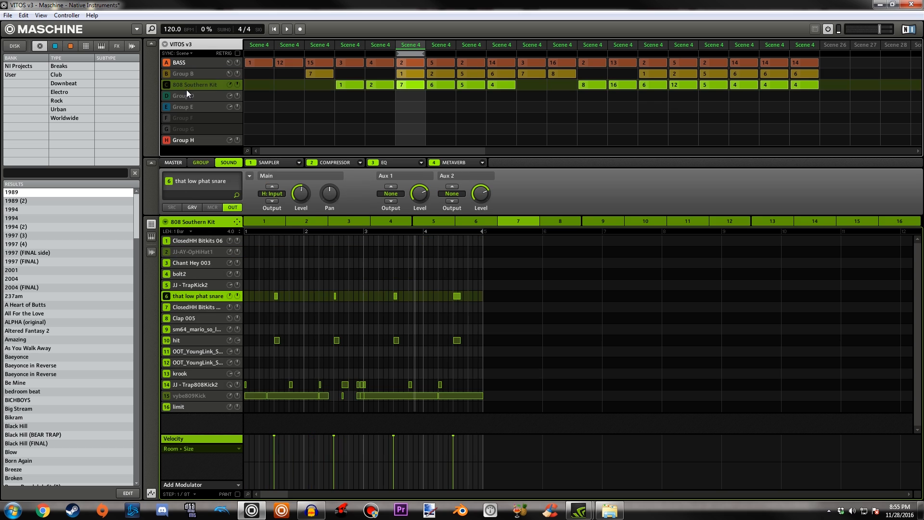
pyautogui.click(349, 55)
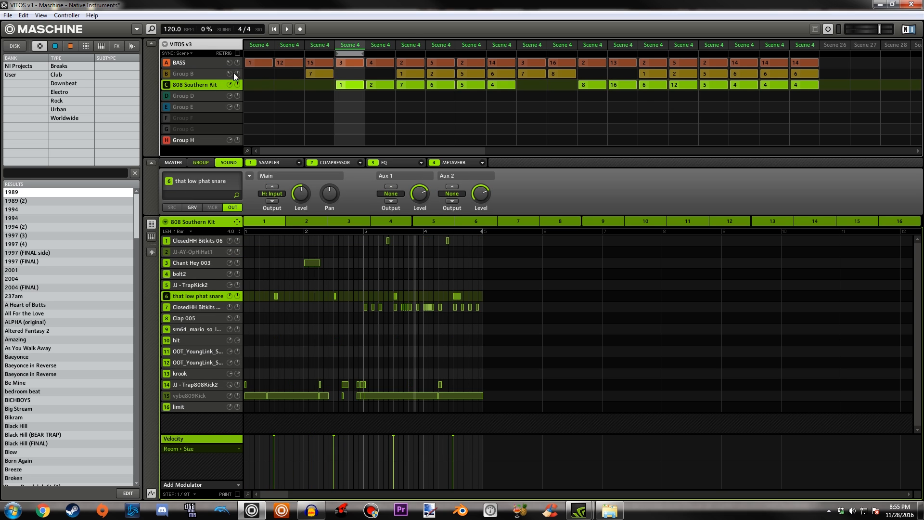
pyautogui.click(189, 72)
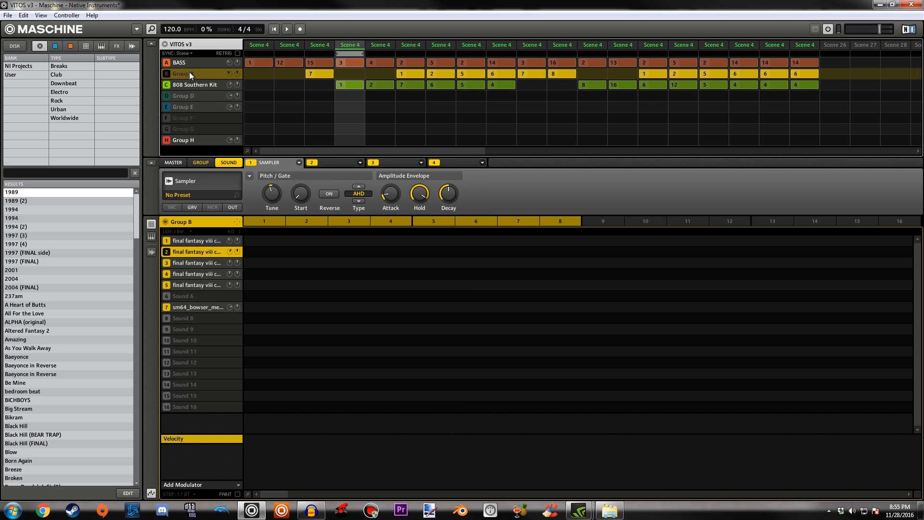
pyautogui.click(340, 63)
pyautogui.click(345, 86)
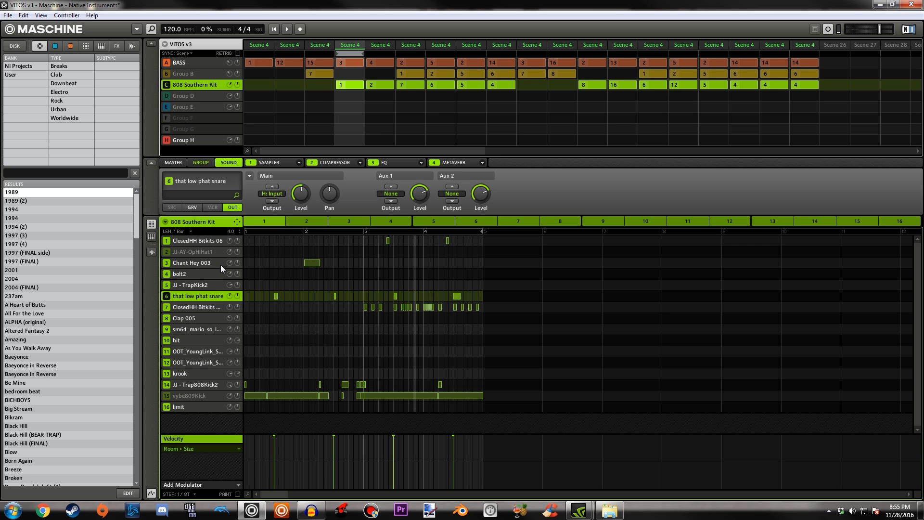
pyautogui.click(166, 386)
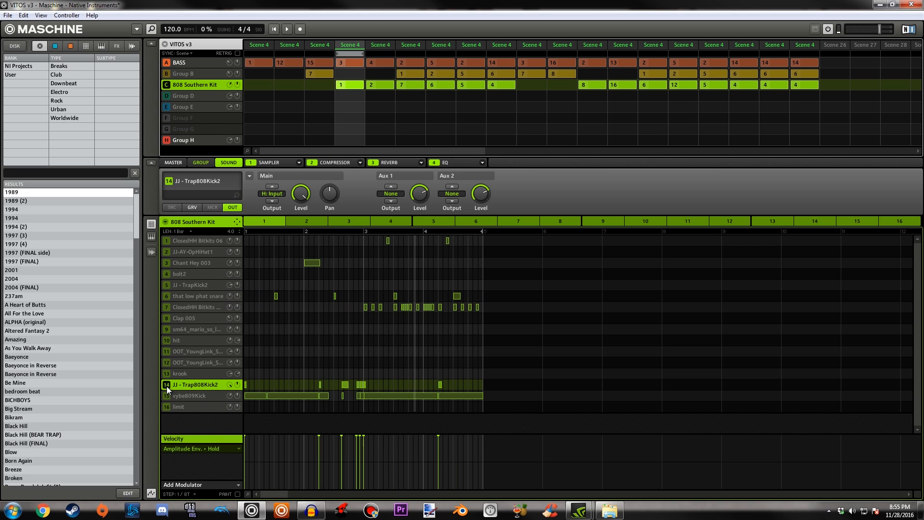
# Play the scene and check the contribution of sound 13, Harp, in BASS pattern 3 by muting and unmuting it.
pyautogui.click(276, 30)
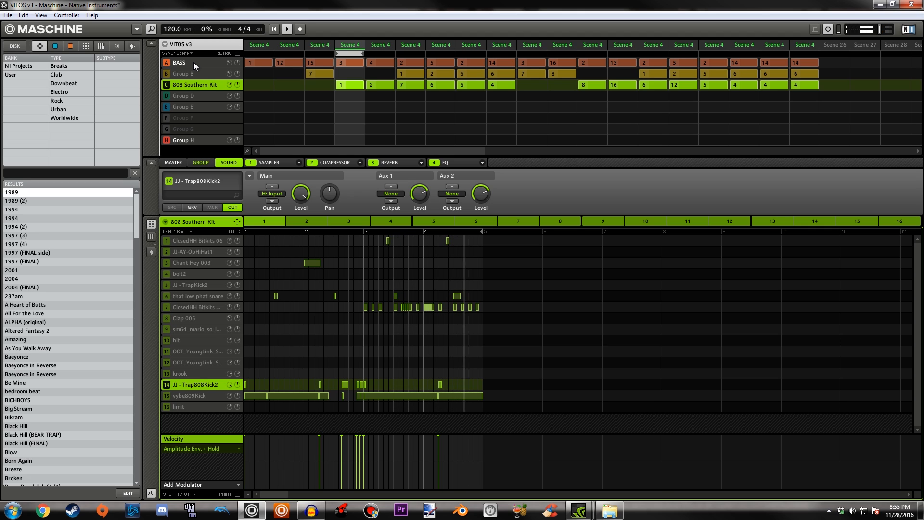
pyautogui.click(194, 62)
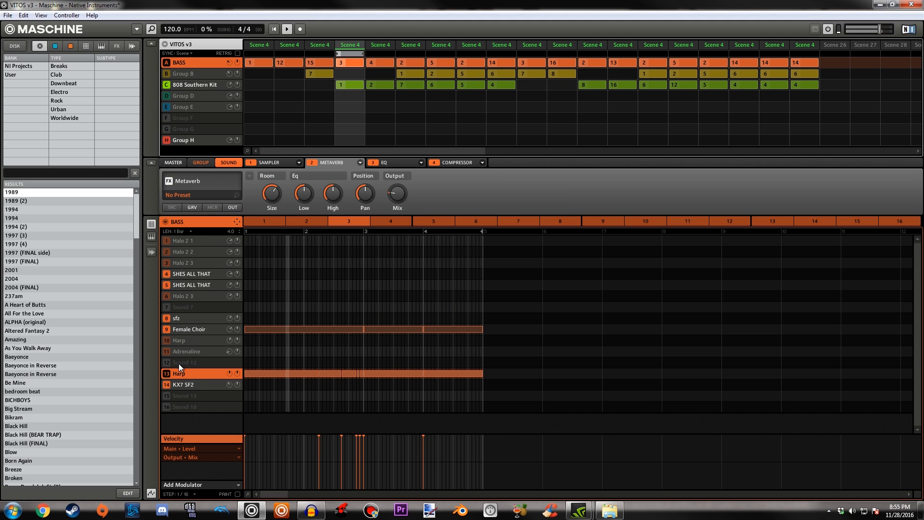
pyautogui.click(170, 371)
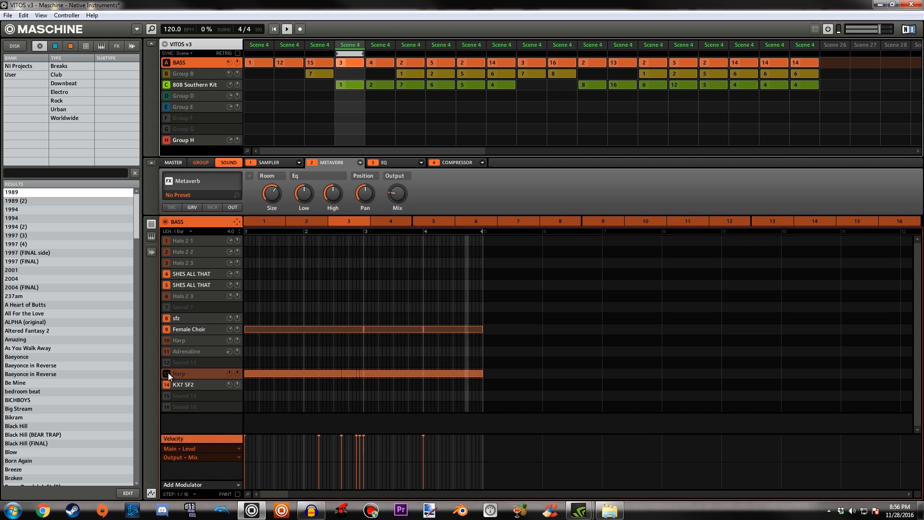
pyautogui.click(169, 372)
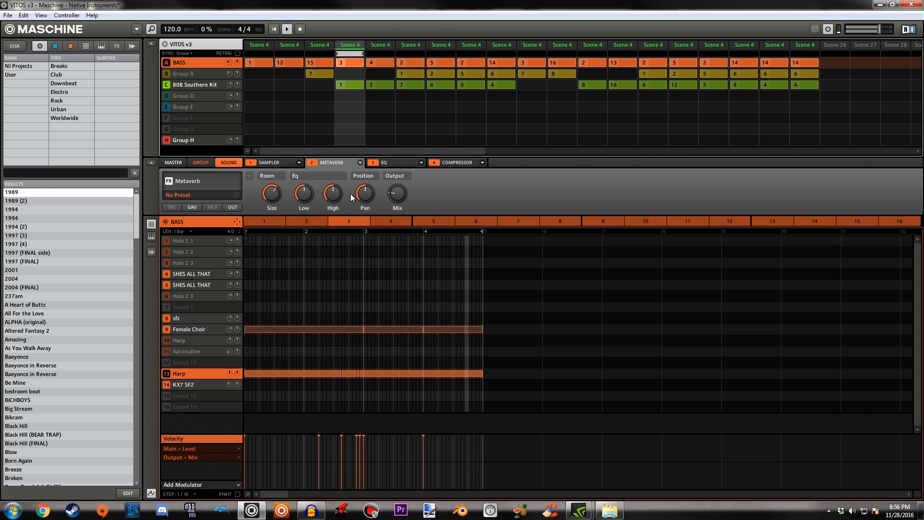
pyautogui.click(289, 29)
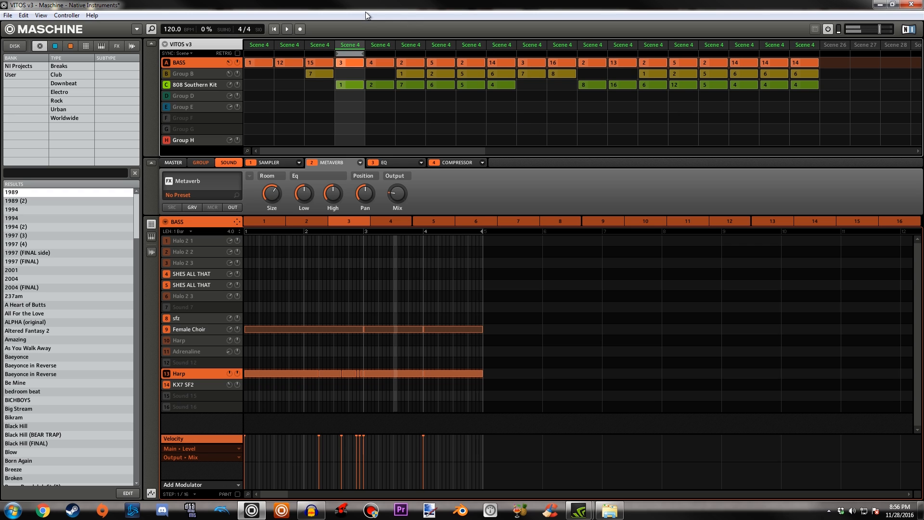
# Return to the 808 Southern Kit, review its bolt2, limit and that low phat snare sounds with vybe809Kick muted, and compare patterns 1 and 2.
pyautogui.click(296, 86)
pyautogui.click(167, 396)
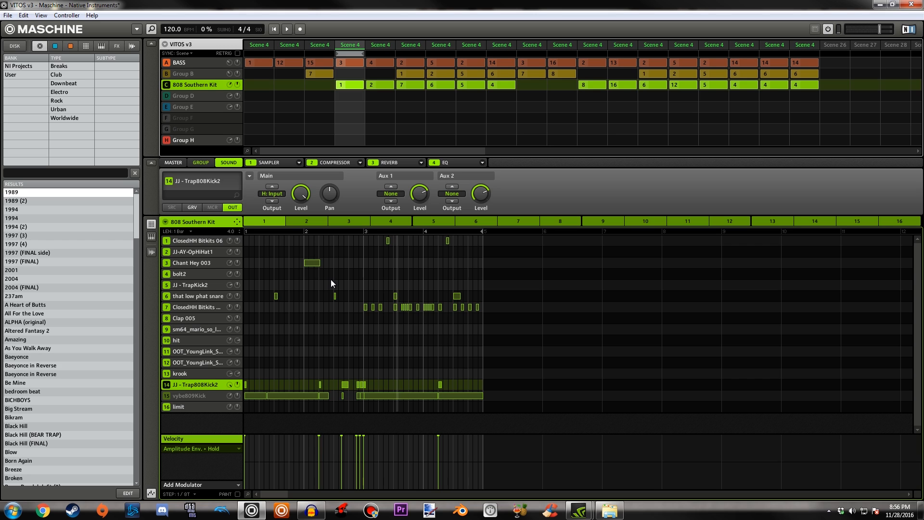
pyautogui.click(200, 275)
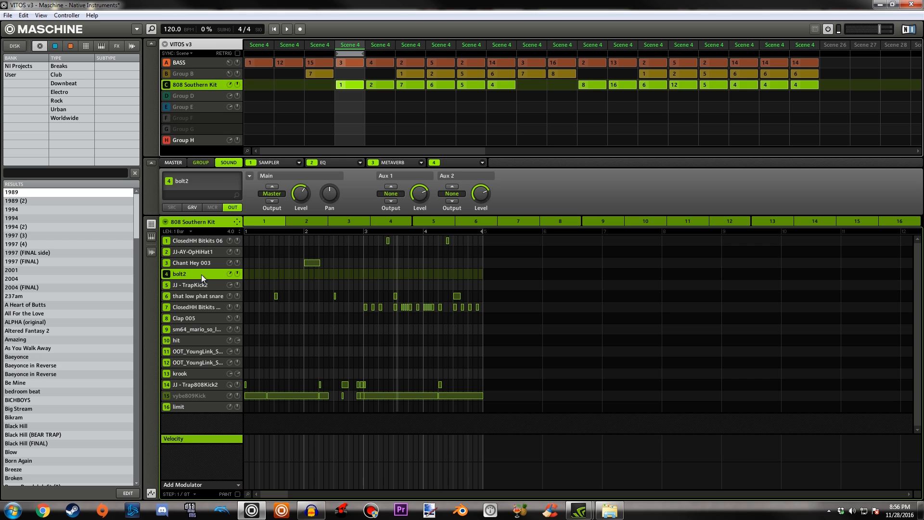
pyautogui.click(193, 408)
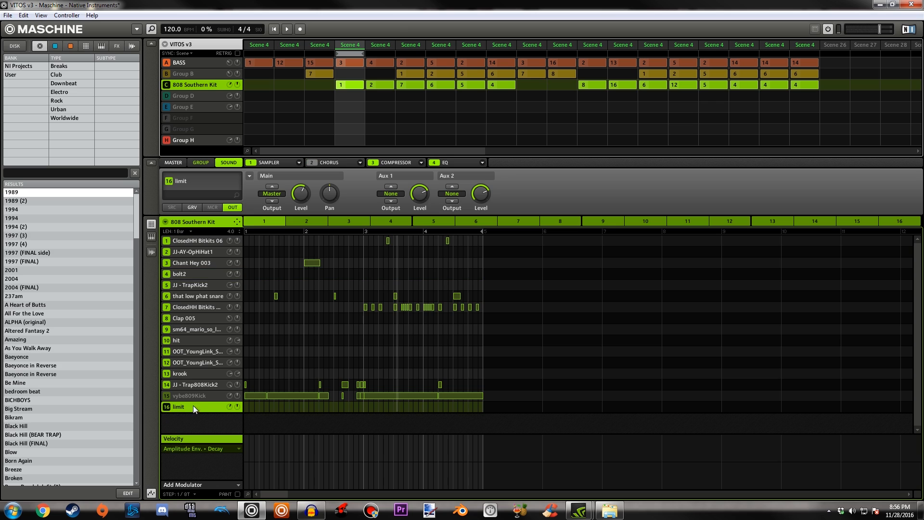
pyautogui.click(203, 296)
pyautogui.click(380, 86)
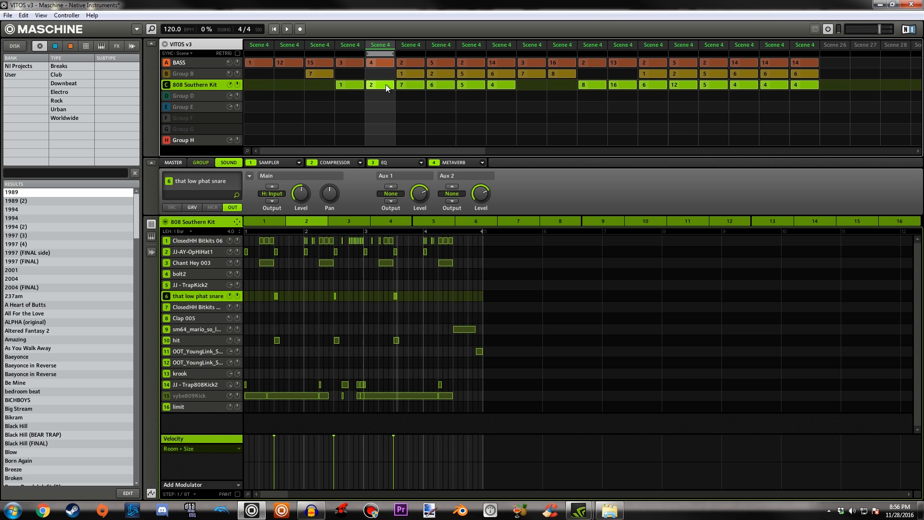
pyautogui.click(348, 84)
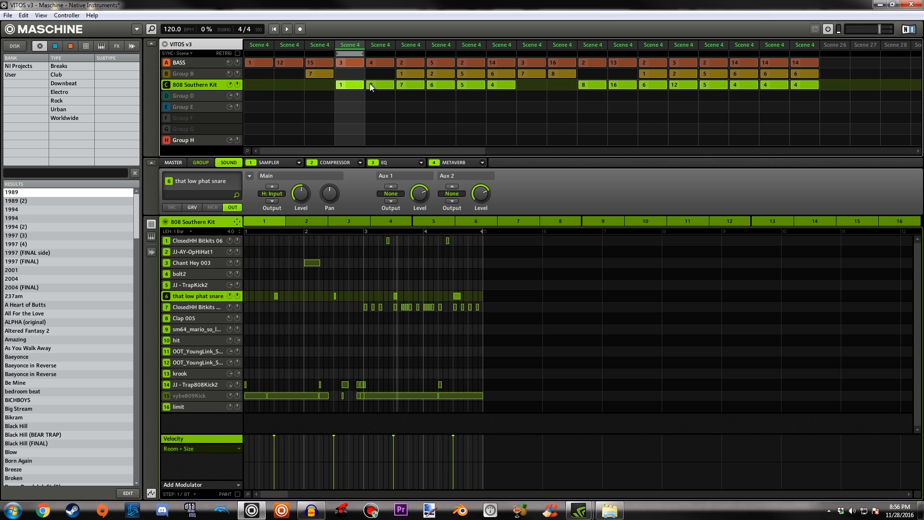
# Inspect the vybe809Kick sound and its available options, and return to the JJ - Trap808Kick2 sound.
pyautogui.click(195, 396)
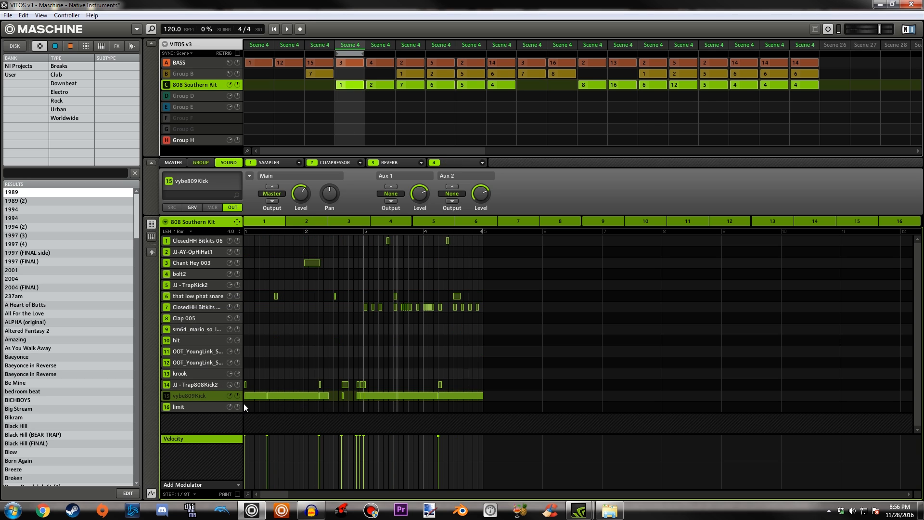
pyautogui.rightClick(187, 397)
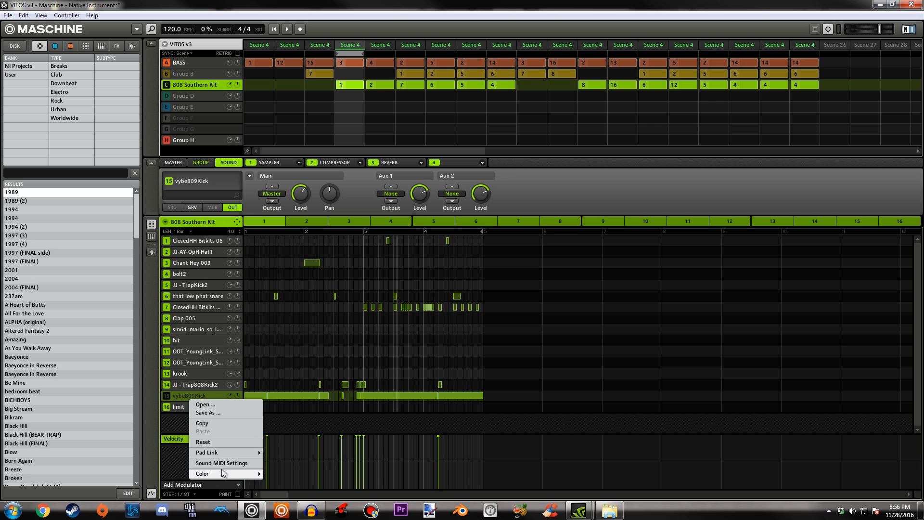
pyautogui.click(180, 400)
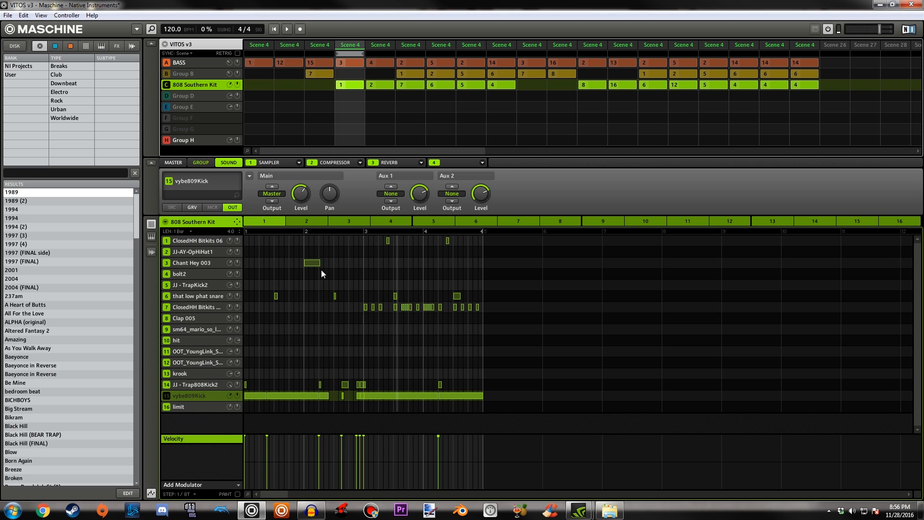
pyautogui.click(192, 385)
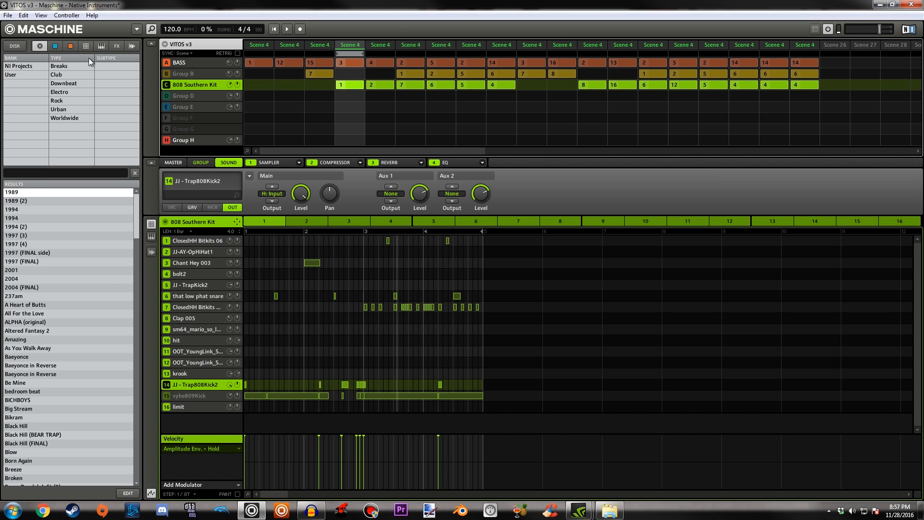
# Browse the sample library's Drums bank, filter the samples to the Bitkits bank, and select vybe809Kick as the sound to replace.
pyautogui.click(132, 47)
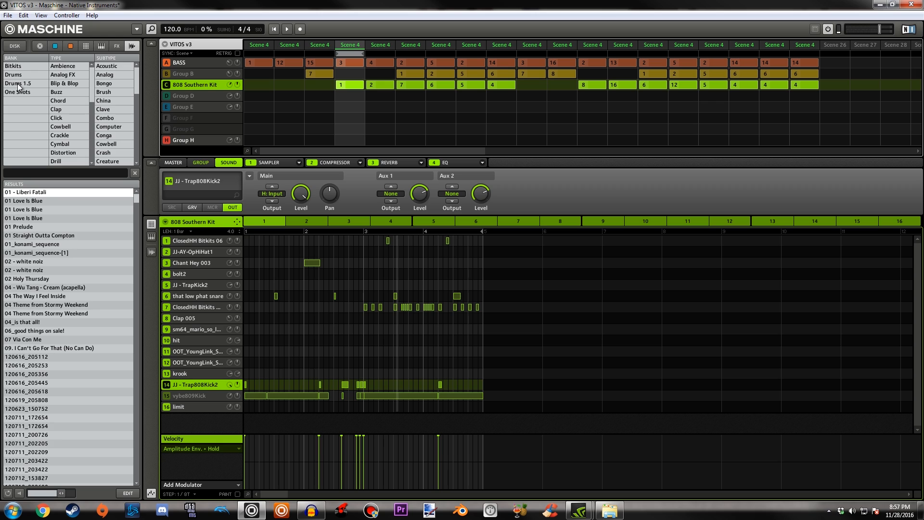
pyautogui.click(41, 76)
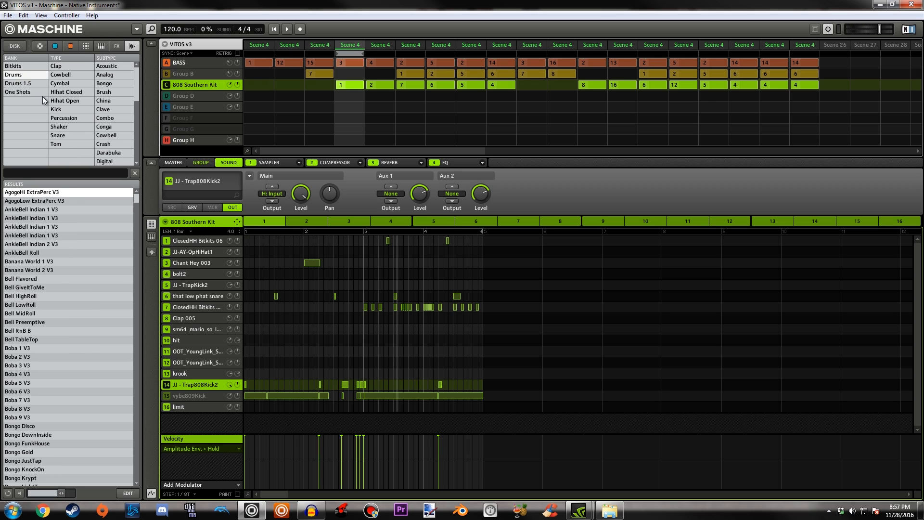
pyautogui.click(13, 66)
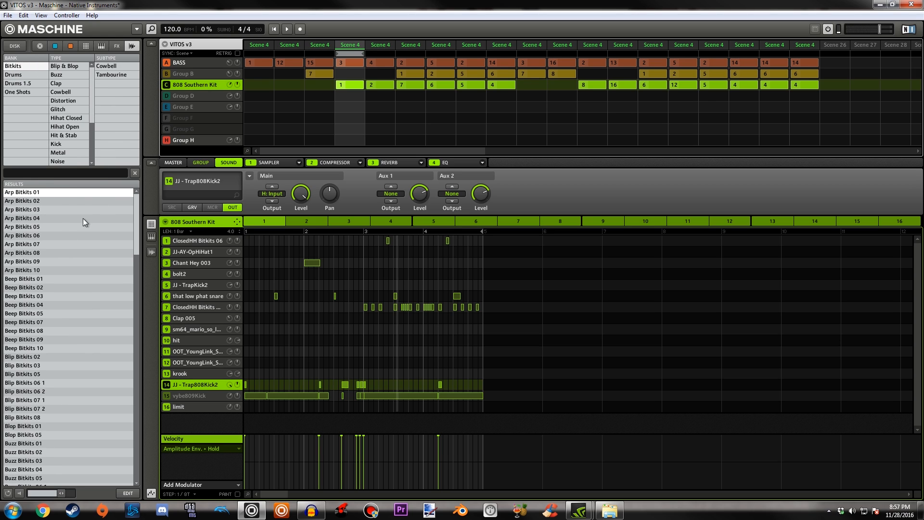
pyautogui.click(181, 396)
# Load OpenHH Bitkits 06 from the Bitkits Hihat Open samples into sound 15 and unmute it.
pyautogui.moveTo(91, 86); pyautogui.dragTo(86, 100)
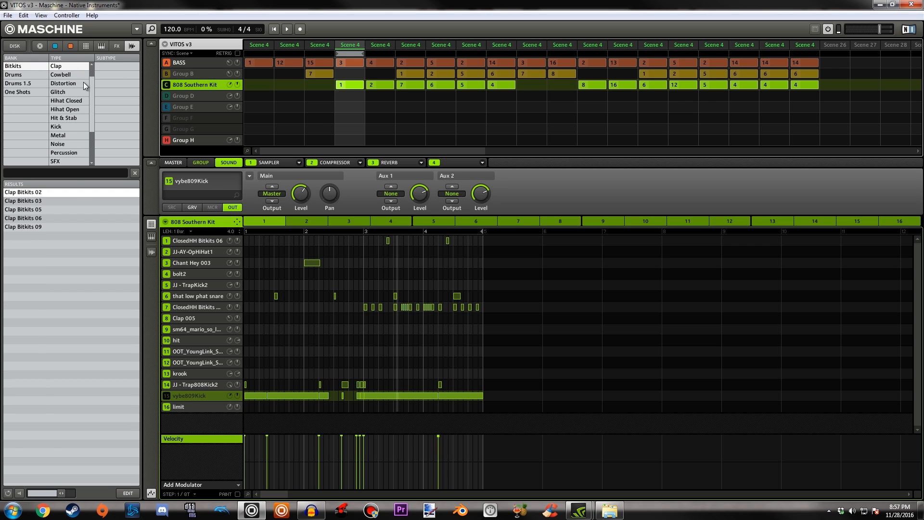
pyautogui.scroll(-1, 93, 94)
pyautogui.click(86, 93)
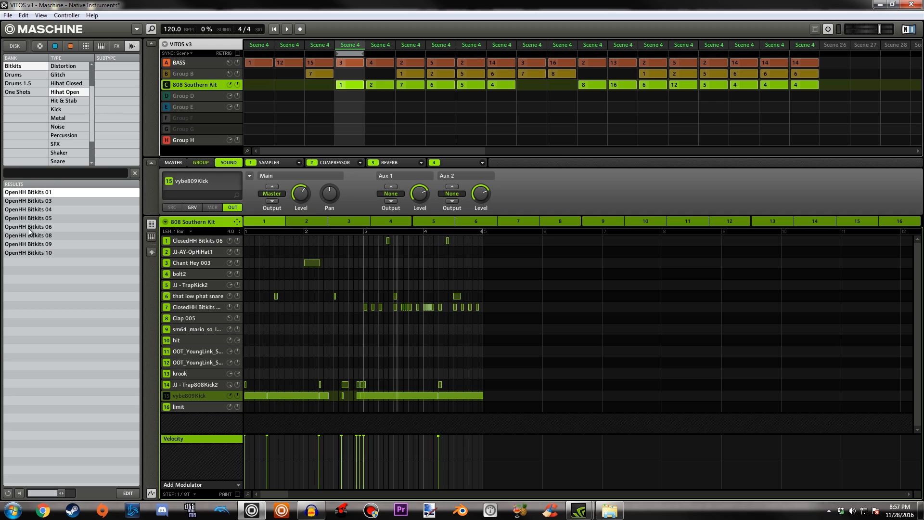
pyautogui.doubleClick(104, 227)
pyautogui.click(167, 394)
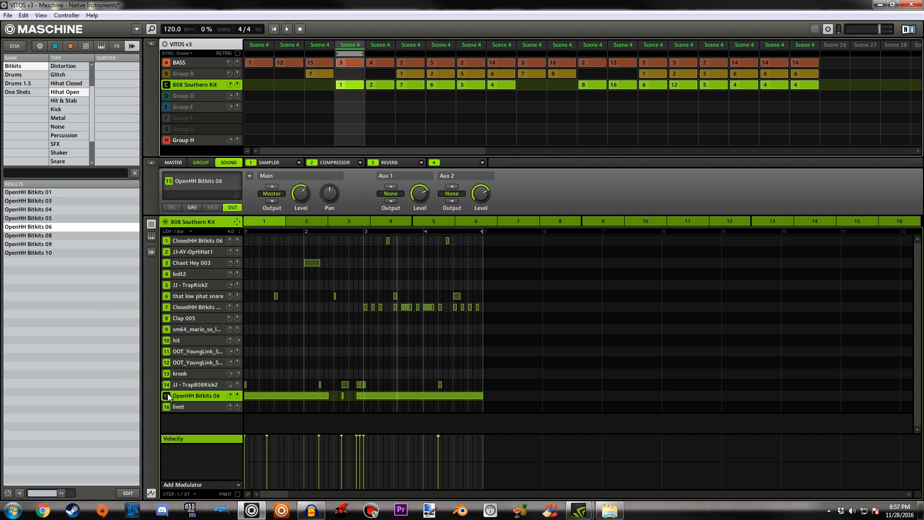
# Load OpenHH Bitkits 09 into sound 15 and adjust the tuning of its sampler.
pyautogui.doubleClick(85, 244)
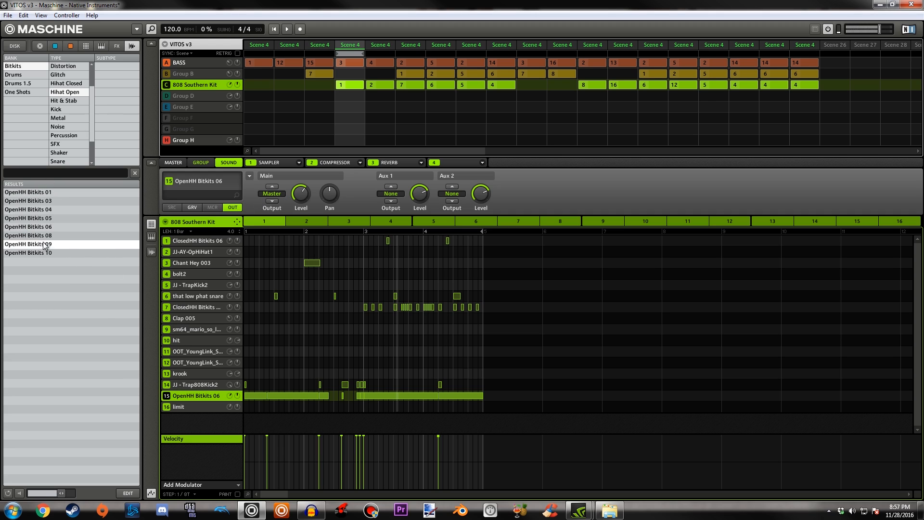
pyautogui.click(270, 163)
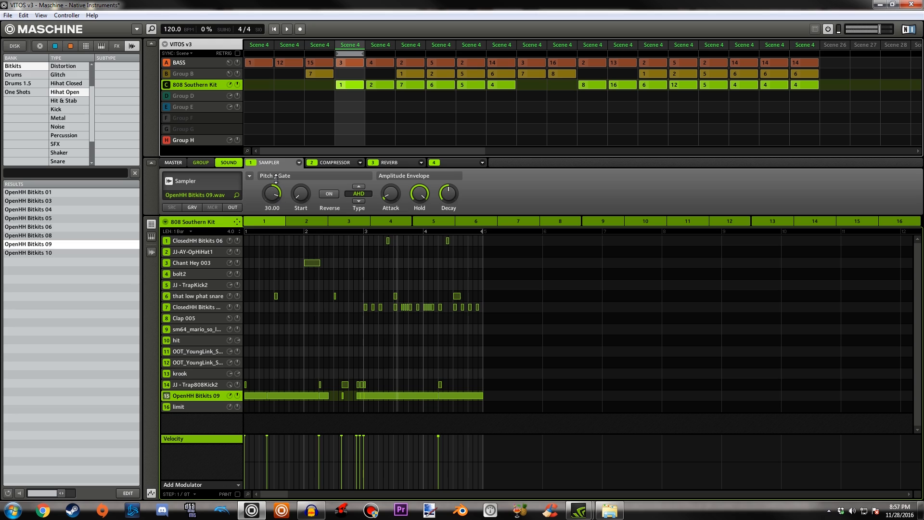
pyautogui.moveTo(278, 194); pyautogui.dragTo(270, 184)
# Try several Bitkits Snare samples on sound 15, leave it on Snare Bitkits 07, and mute the sound.
pyautogui.scroll(2, 93, 106)
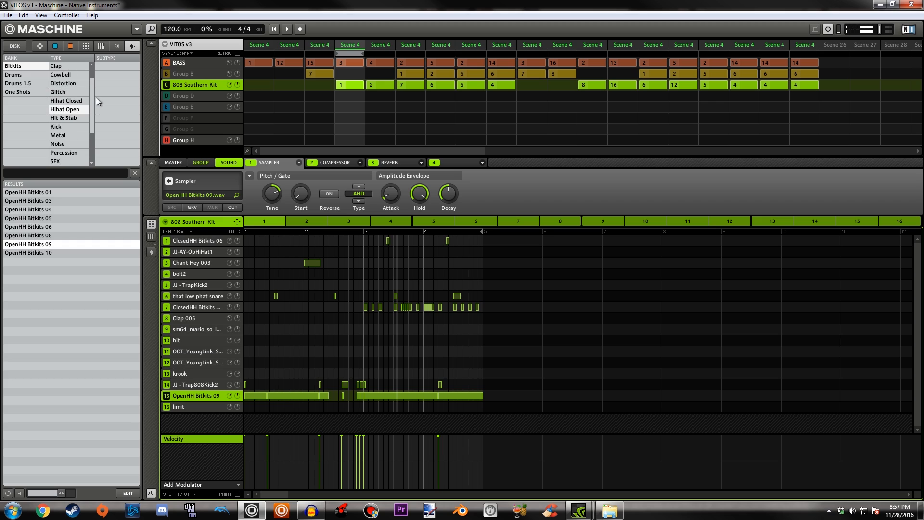
pyautogui.scroll(2, 90, 98)
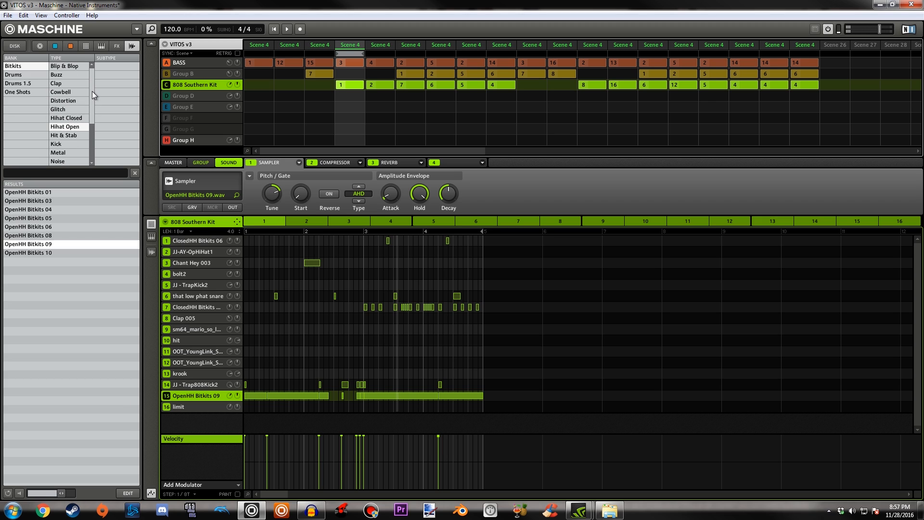
pyautogui.scroll(-8, 91, 101)
pyautogui.click(70, 126)
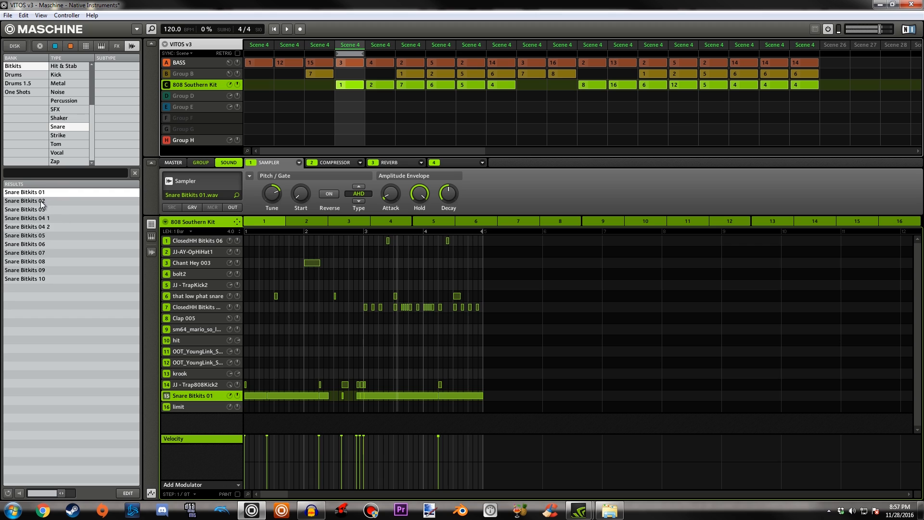
pyautogui.click(38, 230)
pyautogui.click(41, 236)
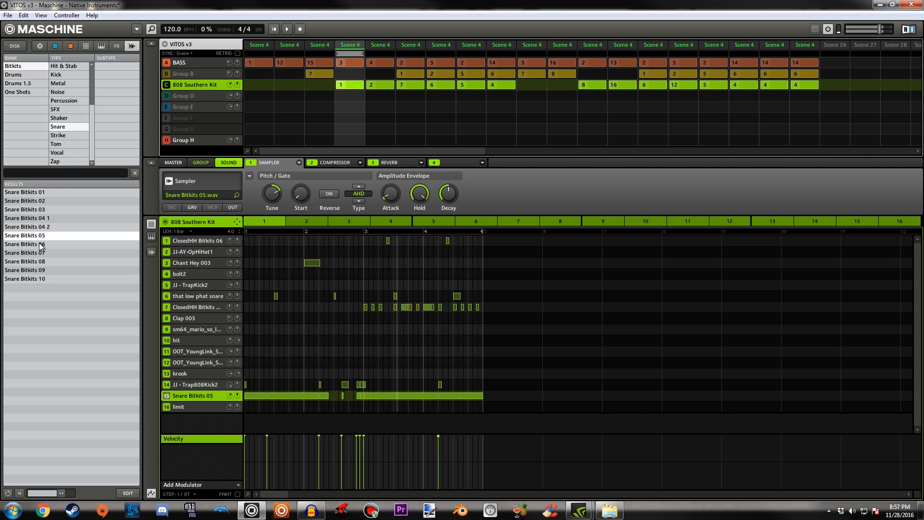
pyautogui.click(42, 244)
pyautogui.click(41, 253)
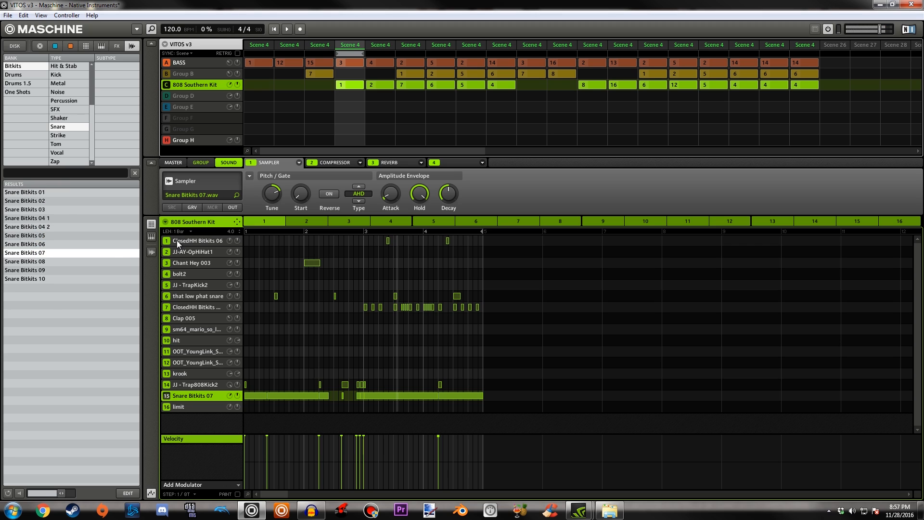
pyautogui.click(167, 396)
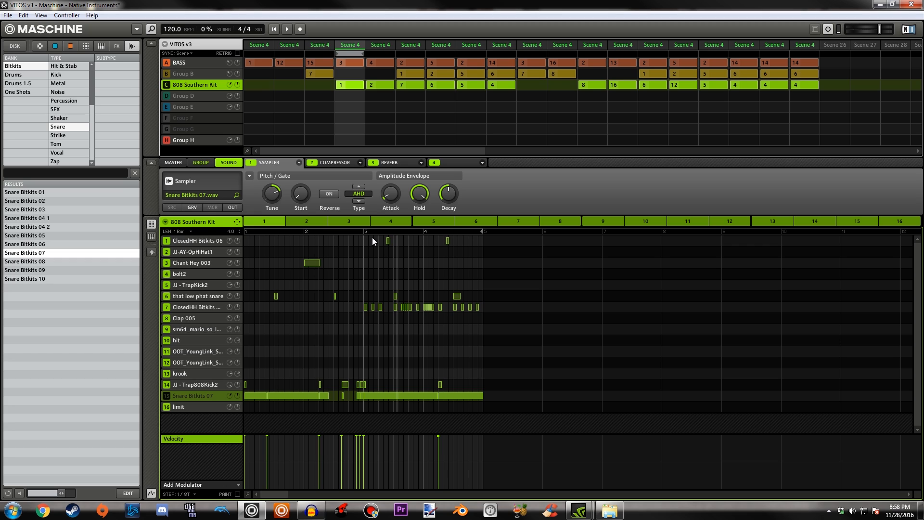
# Check Group B's sounds, return to the 808 Southern Kit, search the sample library for "batma", and clear the search.
pyautogui.click(191, 75)
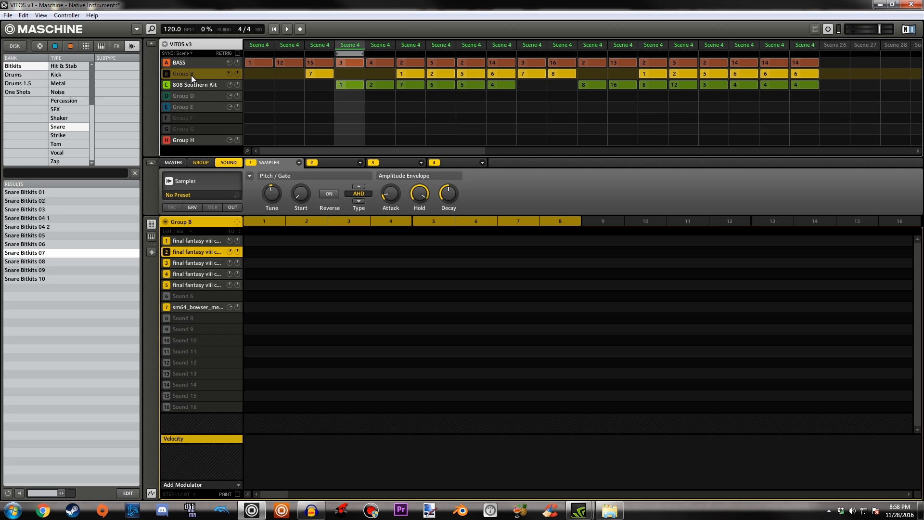
pyautogui.click(201, 86)
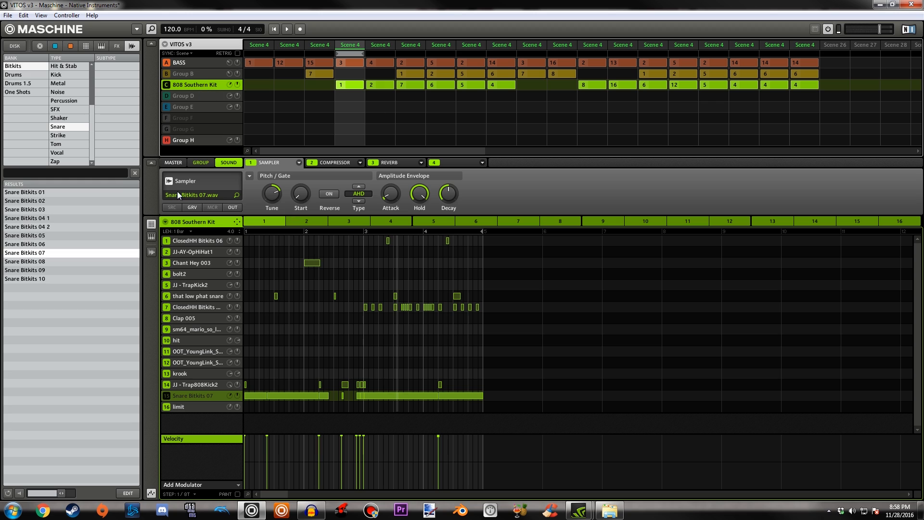
pyautogui.click(22, 76)
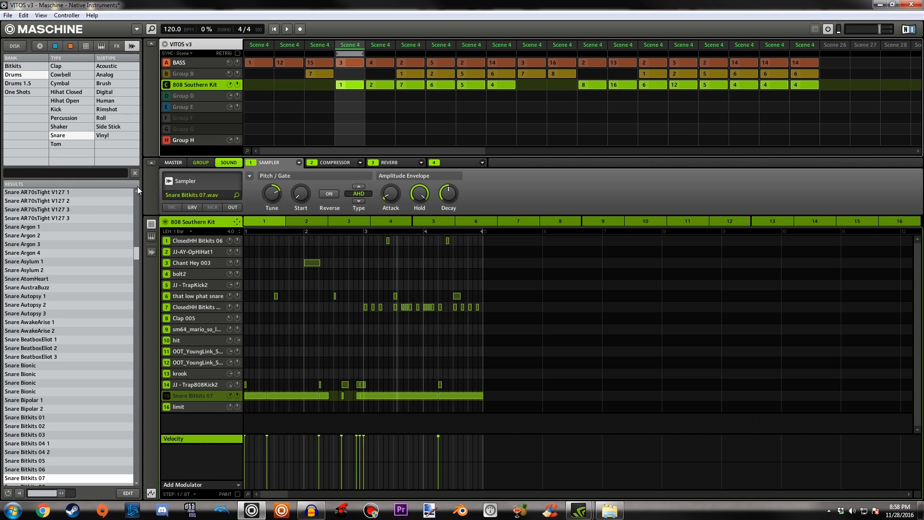
pyautogui.click(134, 174)
pyautogui.click(101, 174)
pyautogui.write('bat')
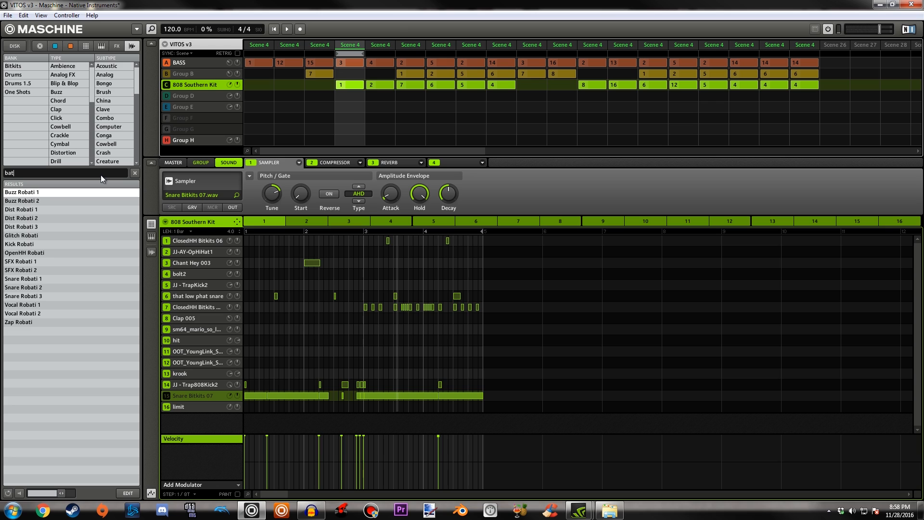
pyautogui.write('ma')
pyautogui.click(134, 173)
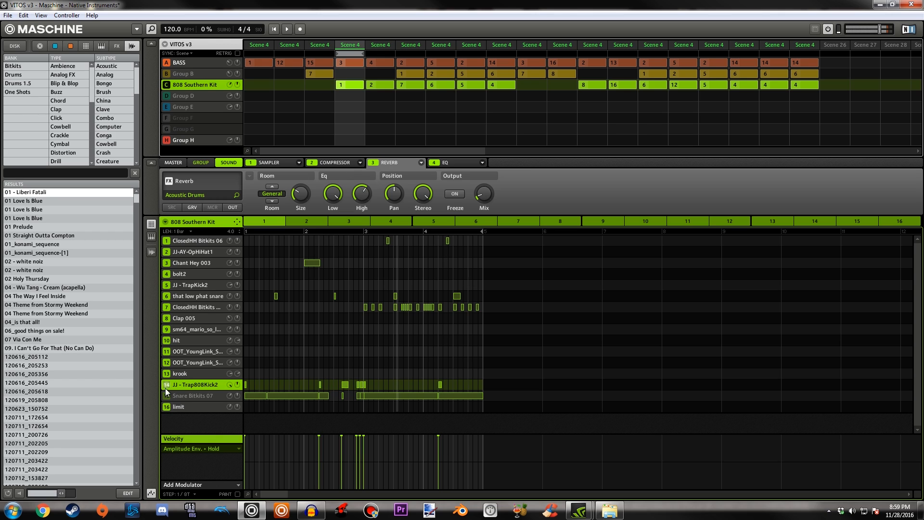
# Play JJ - Trap808Kick2 soloed in 808 Southern Kit pattern 1 and stop playback.
pyautogui.click(287, 29)
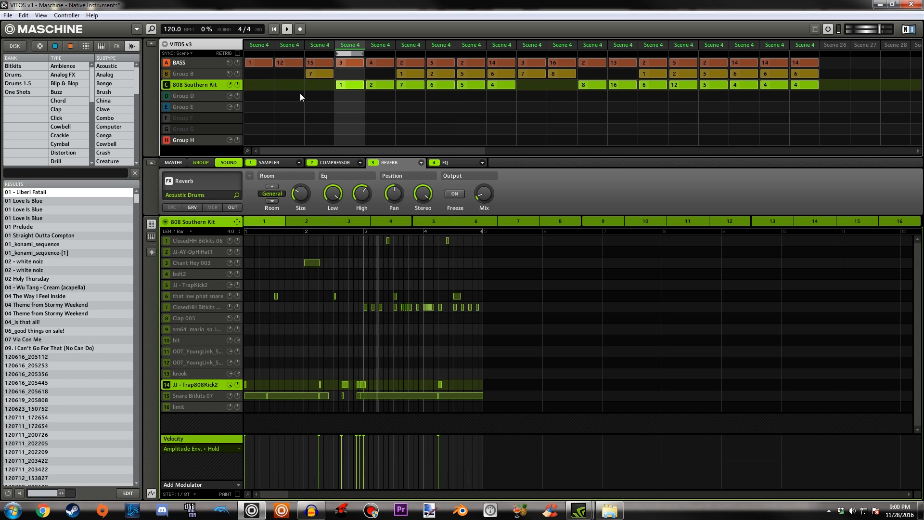
pyautogui.click(286, 30)
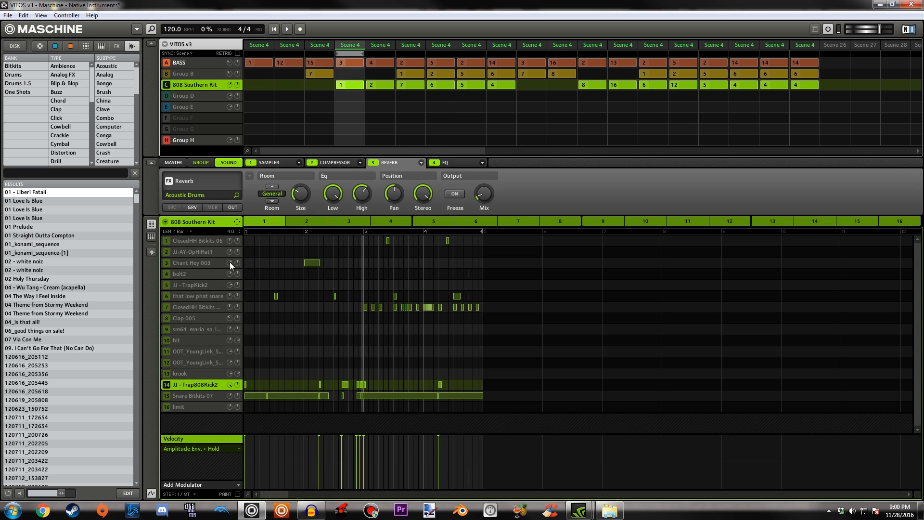
# Unmute that low phat snare and examine its sampler tuning and the Clap AllOver.wav waveform in the sample editor.
pyautogui.click(194, 296)
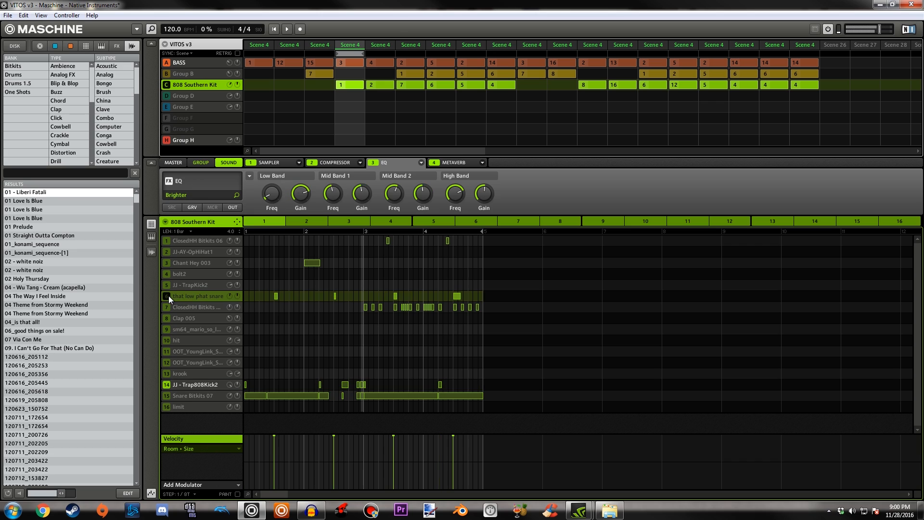
pyautogui.click(231, 207)
pyautogui.click(275, 160)
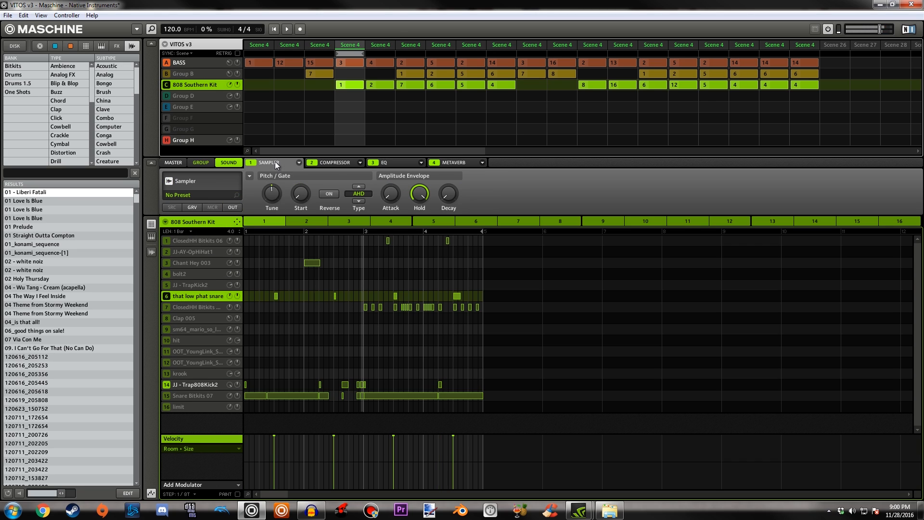
pyautogui.click(152, 252)
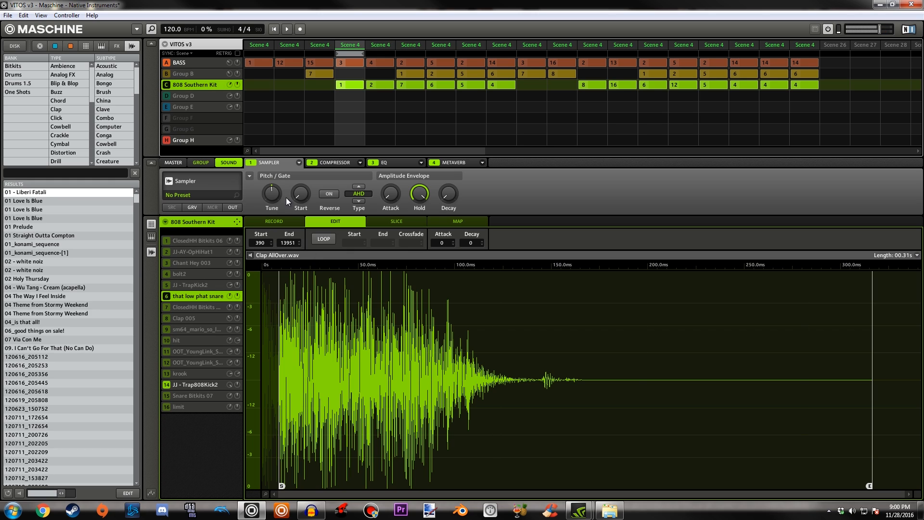
pyautogui.moveTo(271, 202)
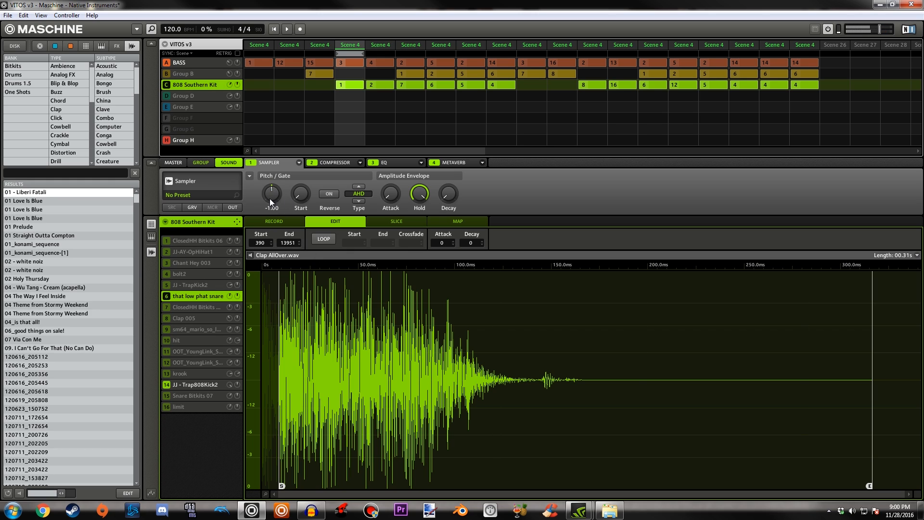
# Toggle the snare's Metaverb off and on, review its Compressor and Metaverb settings, and return to the pattern view.
pyautogui.click(435, 164)
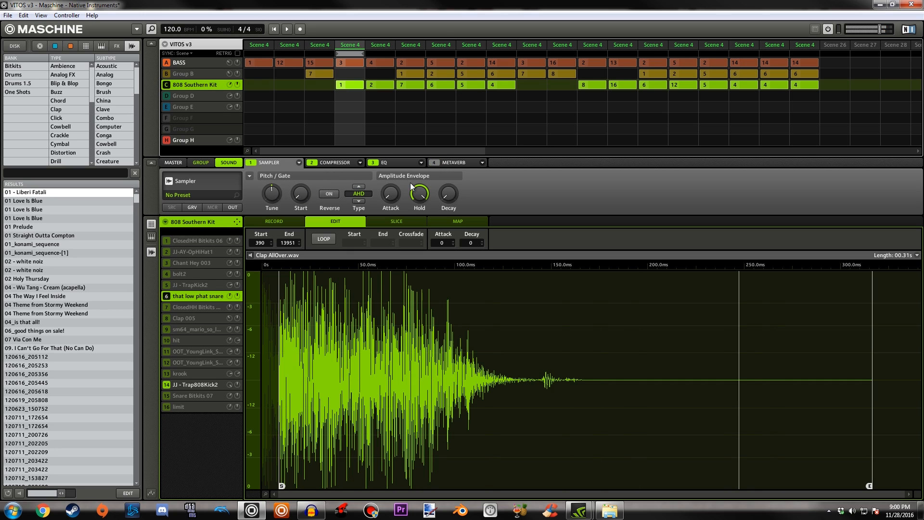
pyautogui.click(434, 162)
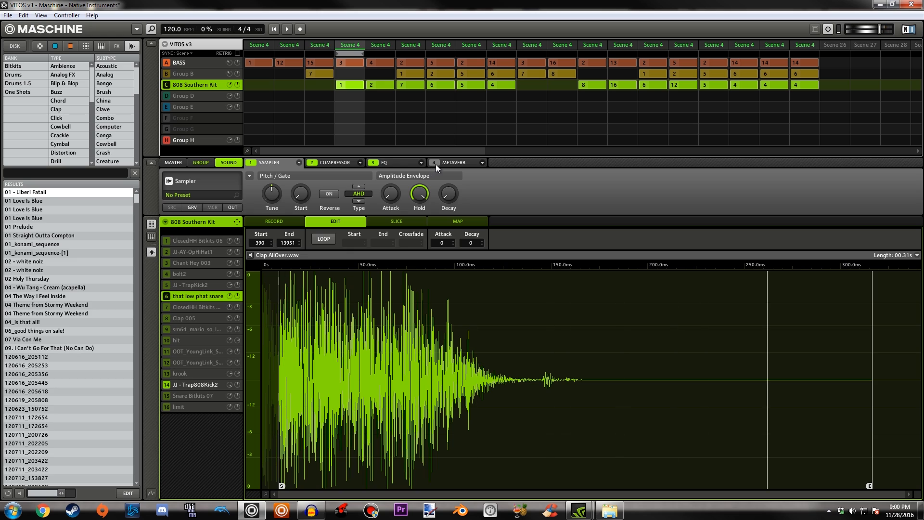
pyautogui.click(403, 163)
pyautogui.click(339, 161)
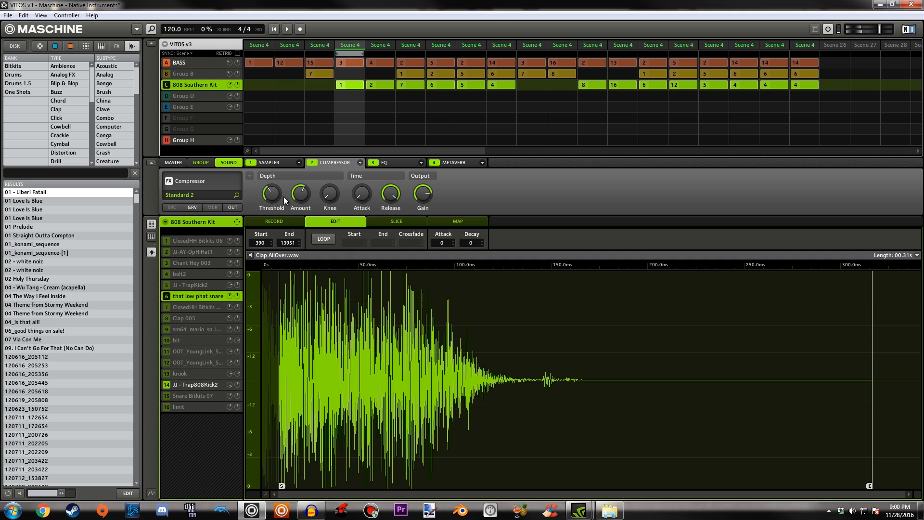
pyautogui.click(447, 165)
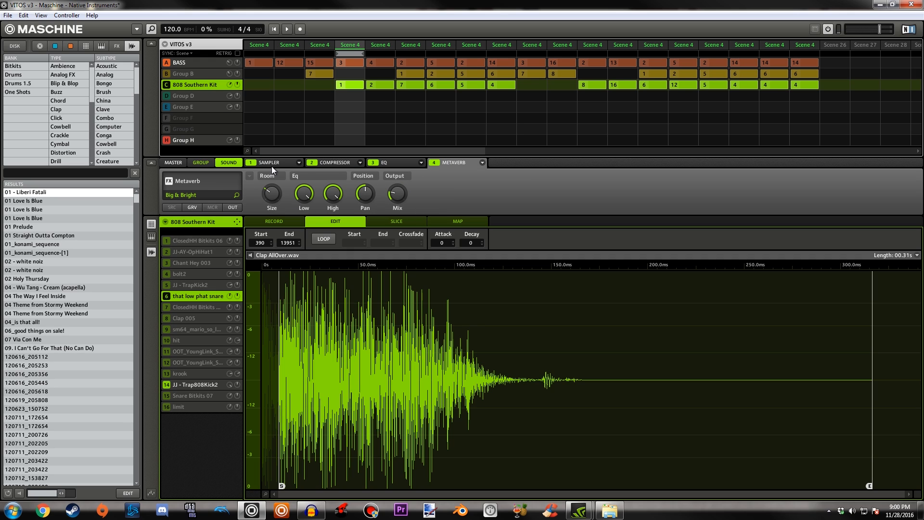
pyautogui.click(152, 252)
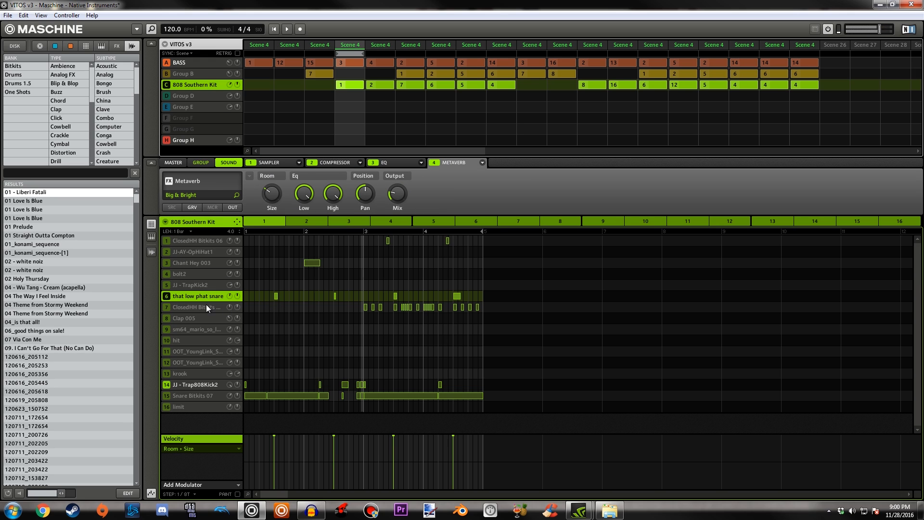
# Unmute Chant Hey 003, check its sampler tuning, and unmute the kit's other drum sounds.
pyautogui.click(166, 262)
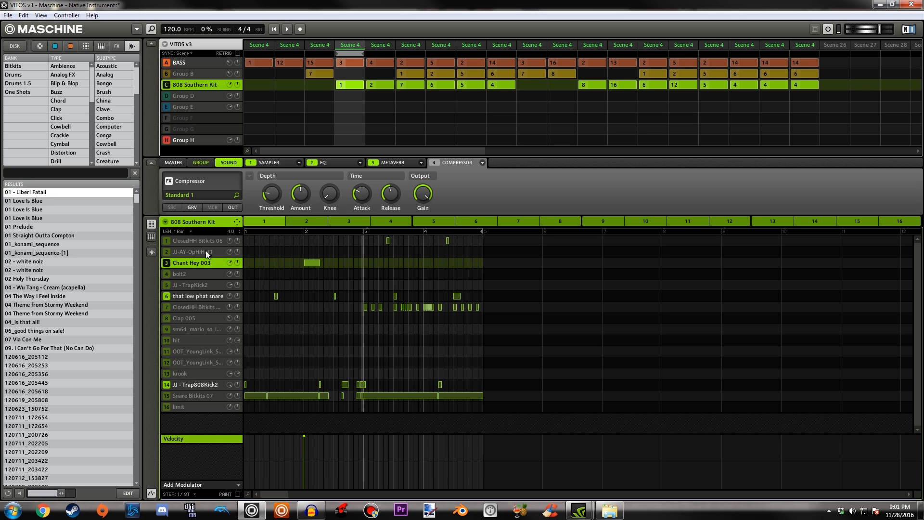
pyautogui.click(270, 161)
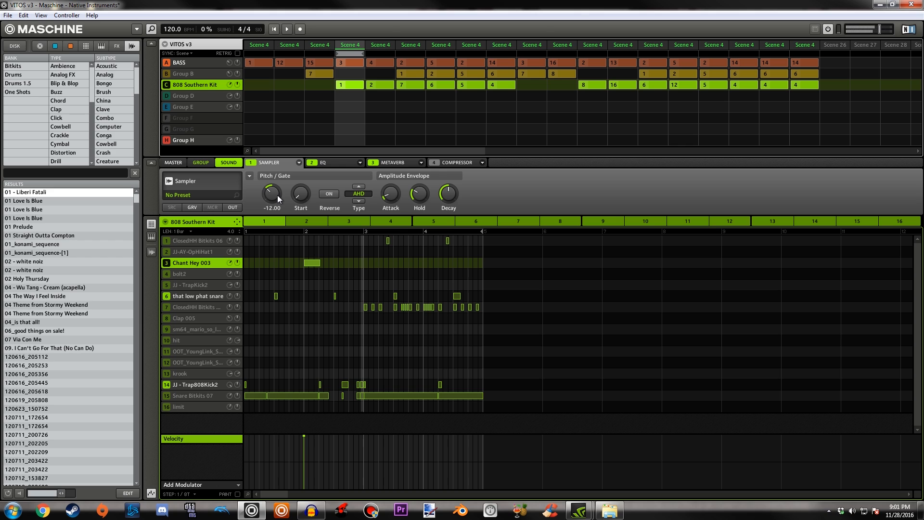
pyautogui.click(169, 240)
pyautogui.click(169, 252)
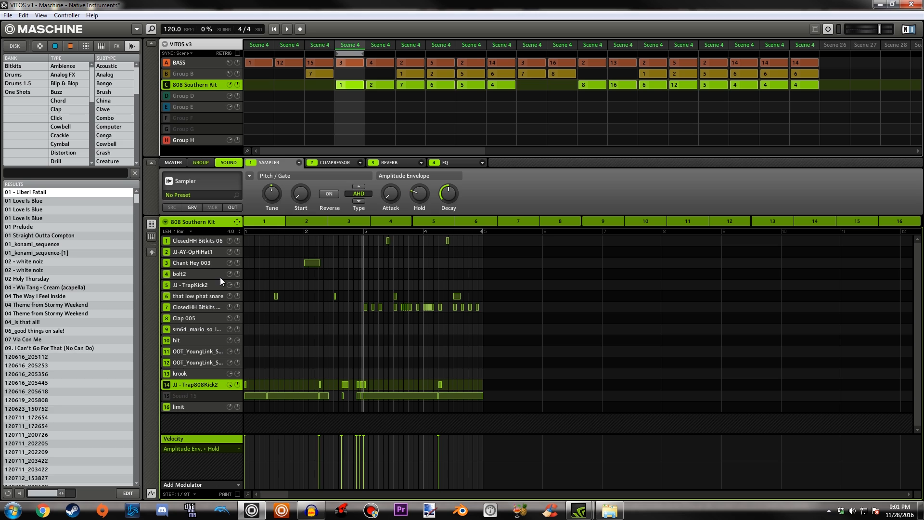
# Play 808 Southern Kit pattern 1 with Chant Hey 003 selected, check BASS pattern 3, and return to the drum kit.
pyautogui.click(209, 297)
pyautogui.click(207, 263)
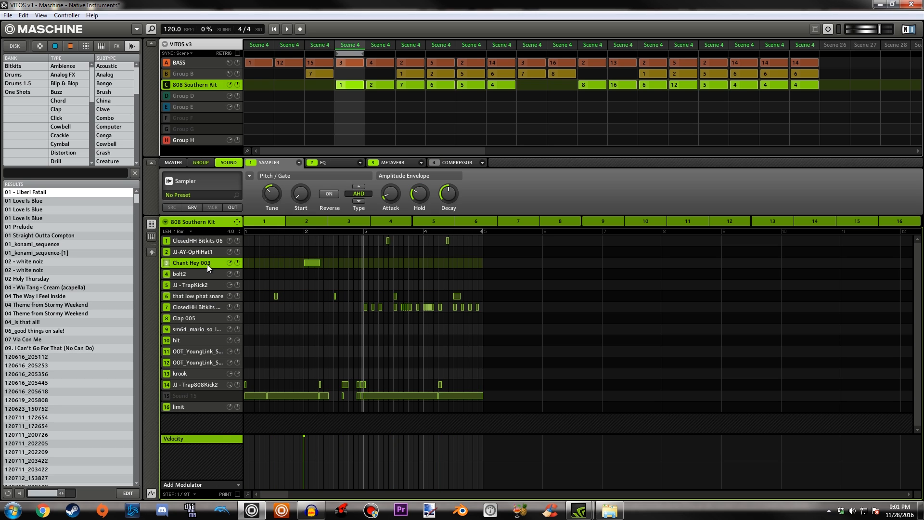
pyautogui.click(287, 29)
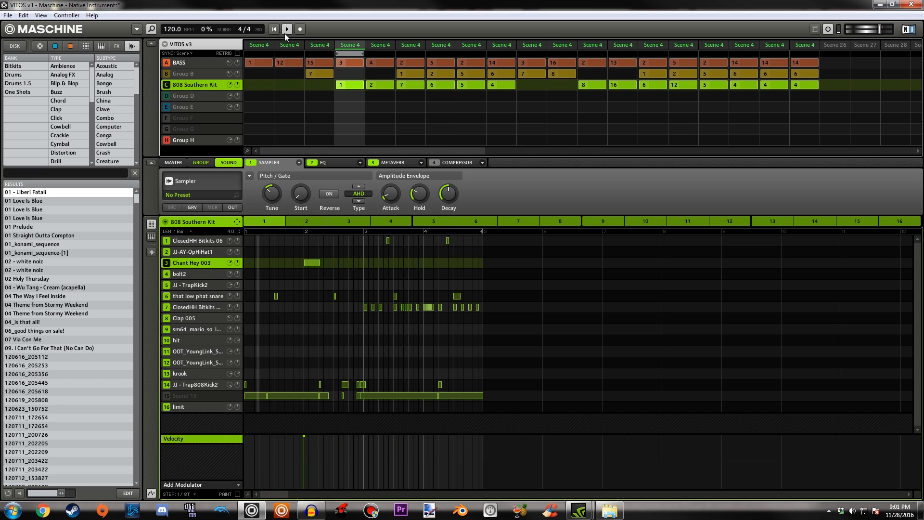
pyautogui.click(344, 63)
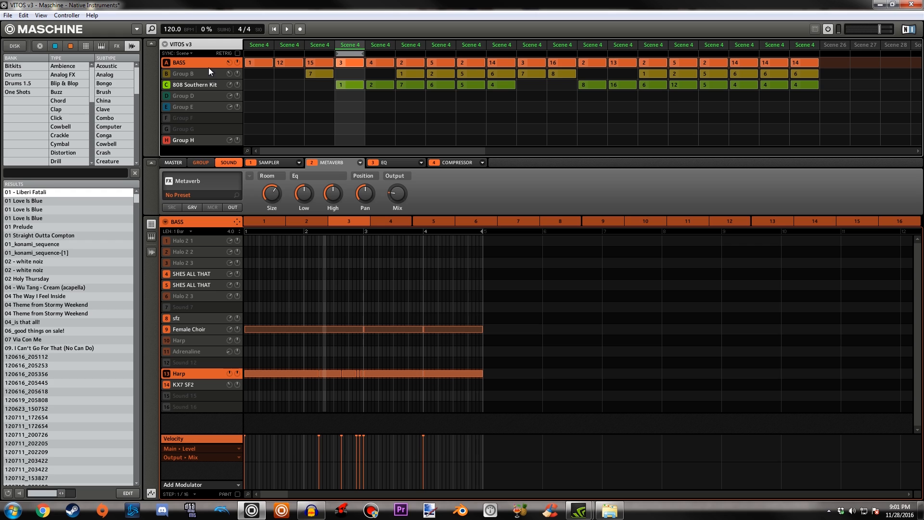
pyautogui.click(215, 85)
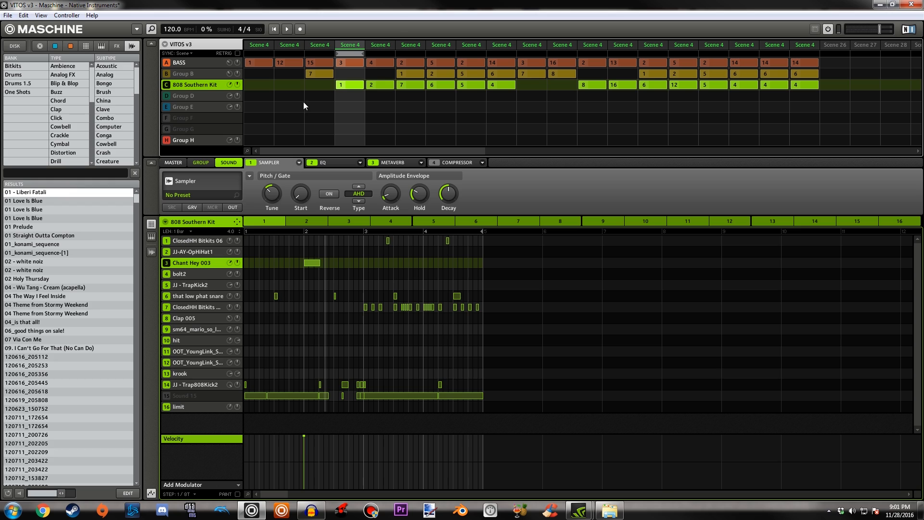
# Review the sampler settings of that low phat snare and both ClosedHH Bitkits sounds.
pyautogui.click(200, 296)
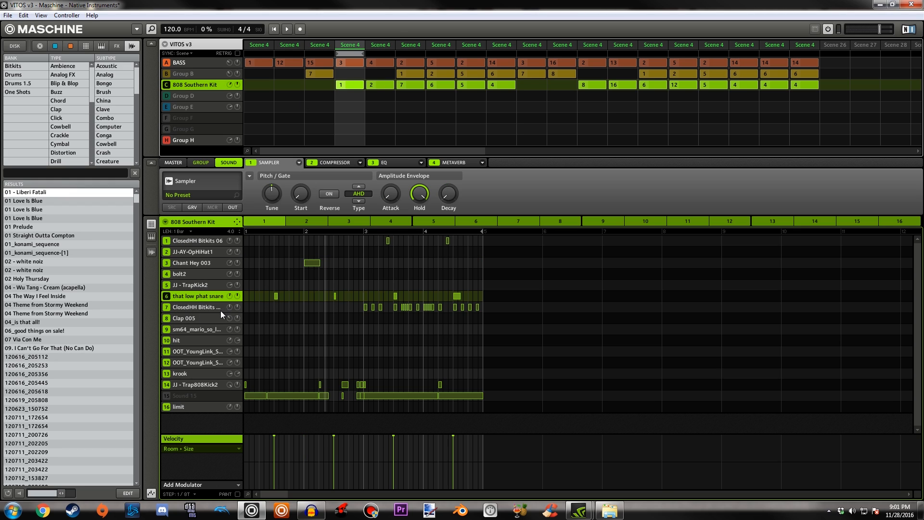
pyautogui.click(199, 308)
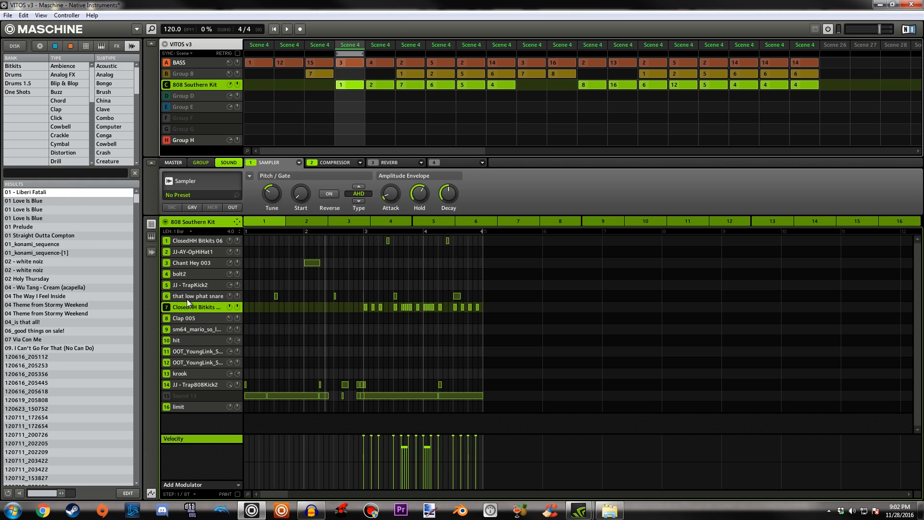
pyautogui.moveTo(276, 192); pyautogui.dragTo(276, 192)
pyautogui.click(211, 296)
pyautogui.click(201, 241)
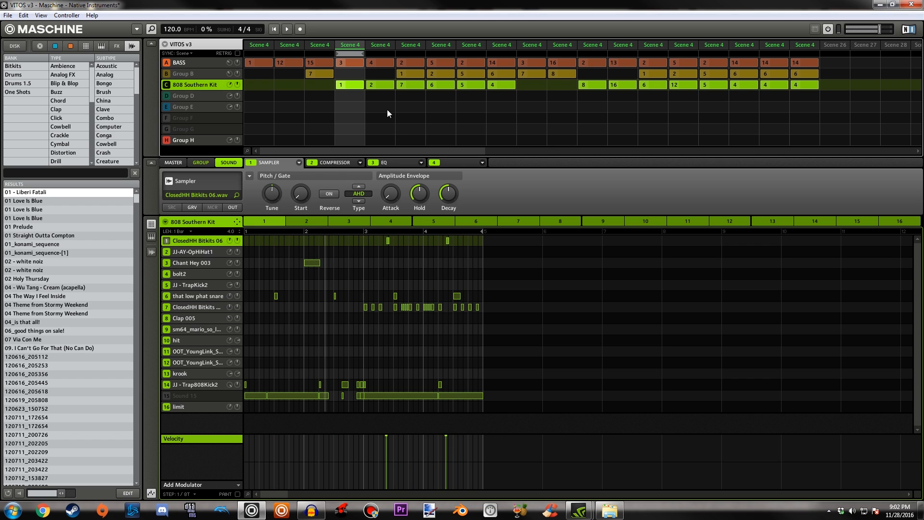
# Play pattern 1 and stop playback, and switch to the scene that uses 808 Southern Kit pattern 2.
pyautogui.click(287, 29)
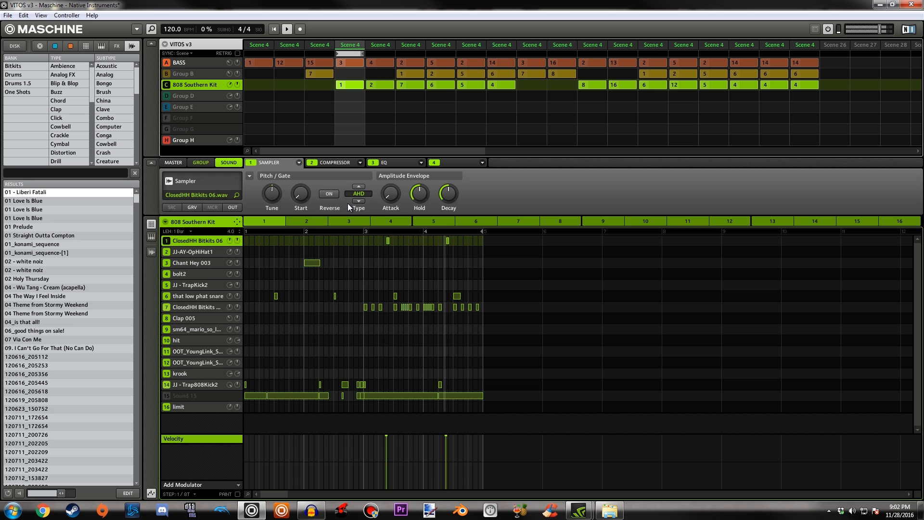
pyautogui.click(287, 30)
pyautogui.click(376, 55)
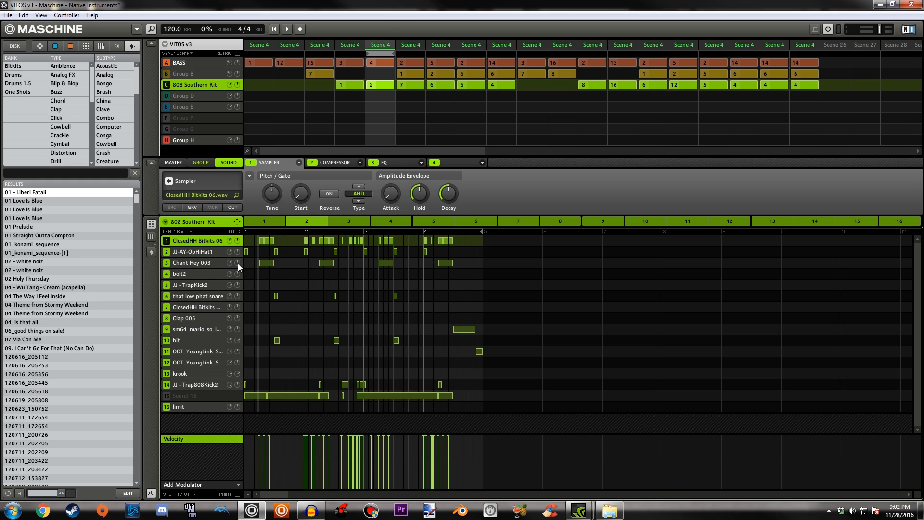
pyautogui.click(361, 64)
pyautogui.click(382, 72)
pyautogui.click(377, 84)
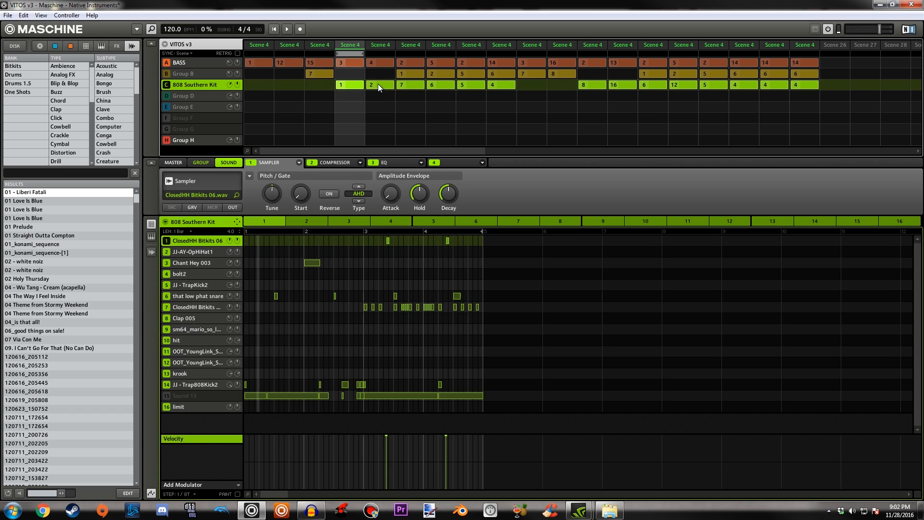
# Compare the hit sound with that low phat snare in pattern 2 and check hit's sample and Compressor.
pyautogui.click(195, 340)
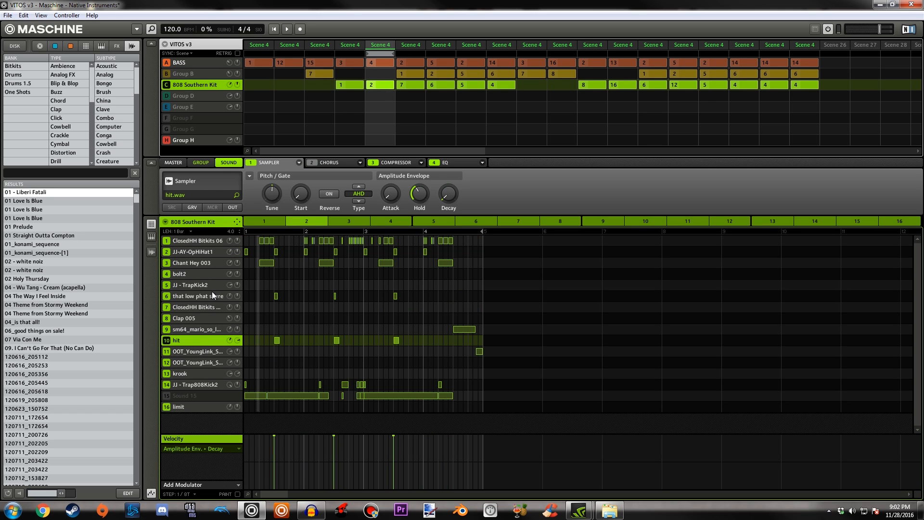
pyautogui.click(213, 294)
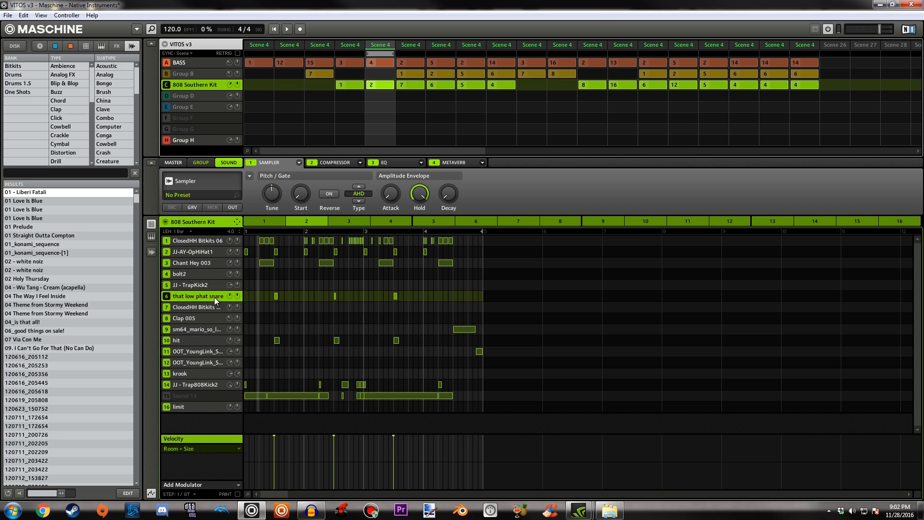
pyautogui.click(194, 343)
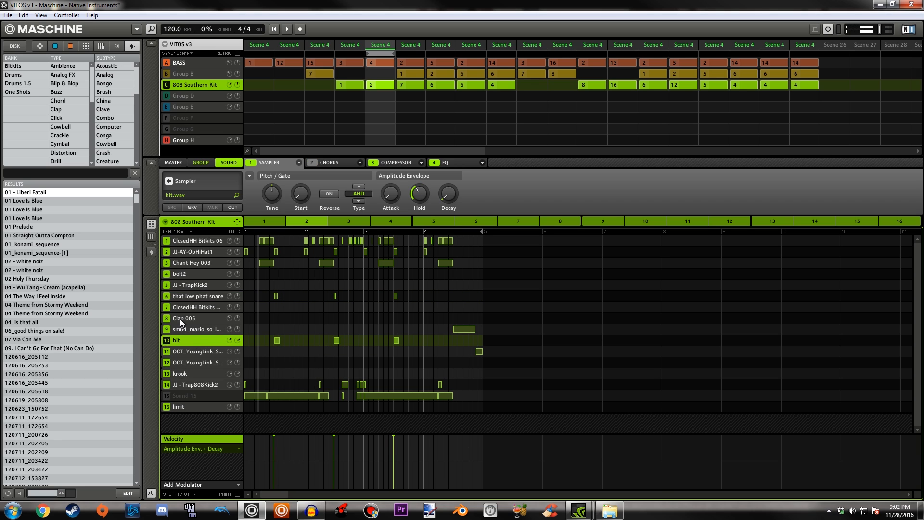
pyautogui.click(151, 252)
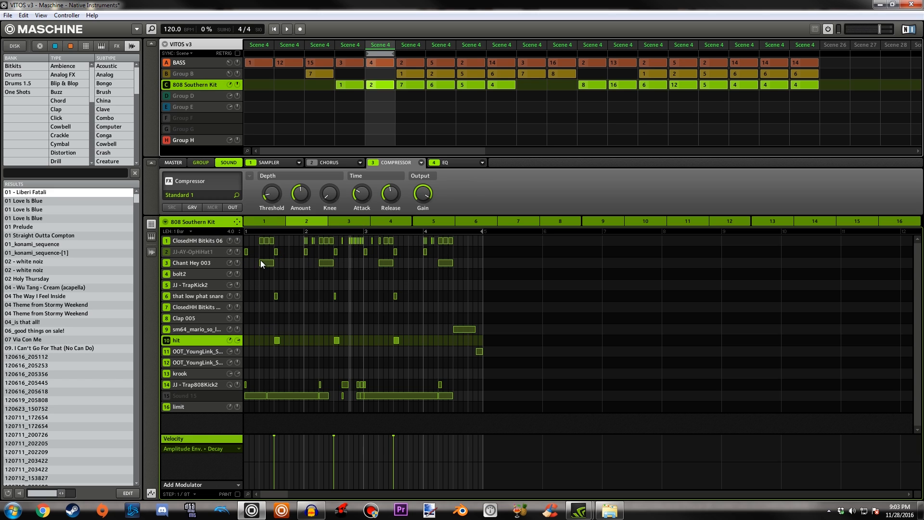
# Play pattern 2 from its start and stop it, select the sm64_mario sound, and check BASS pattern 4 against the drum pattern.
pyautogui.click(276, 30)
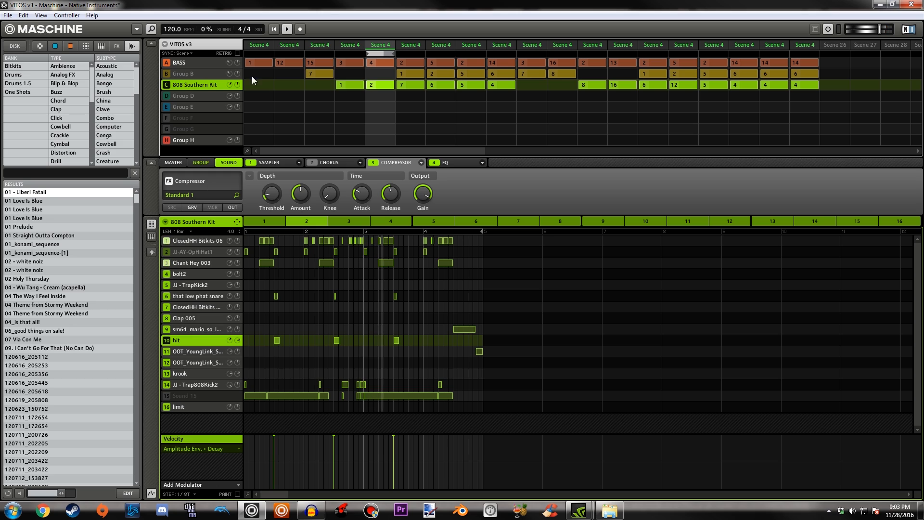
pyautogui.click(287, 29)
pyautogui.click(180, 330)
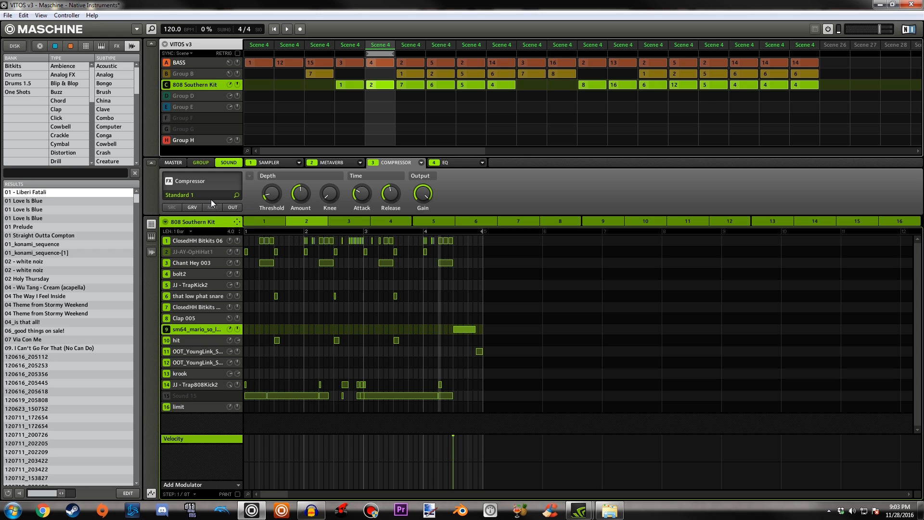
pyautogui.click(380, 58)
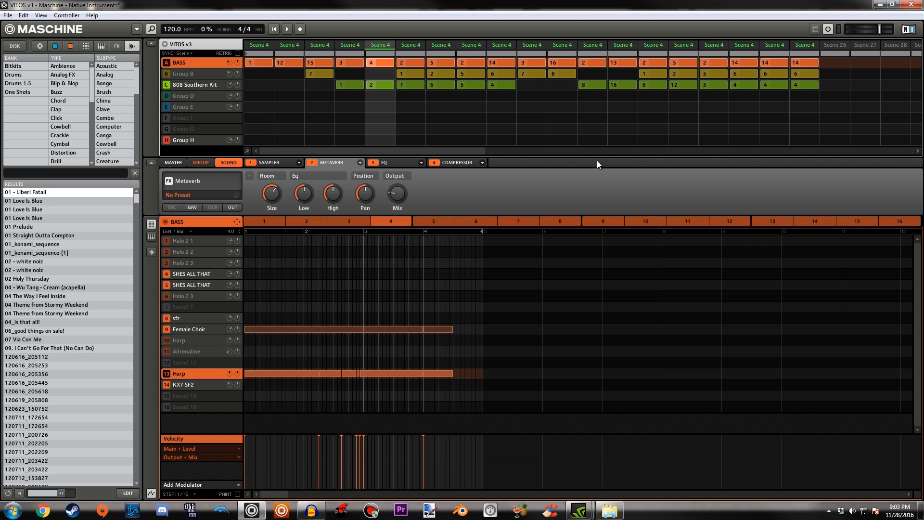
pyautogui.click(372, 85)
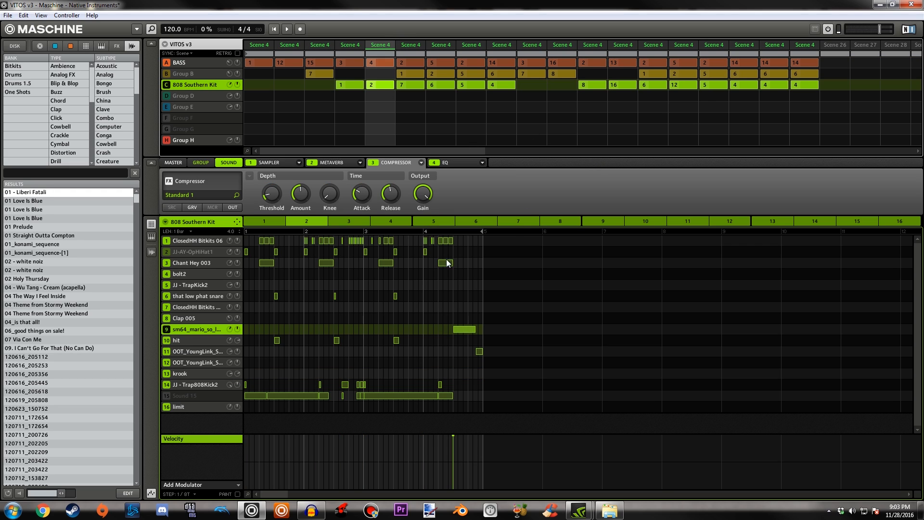
# Review the sampler settings of the sm64_mario, OOT_YoungLink and krook sounds, ending on the sm64_mario sound.
pyautogui.click(271, 162)
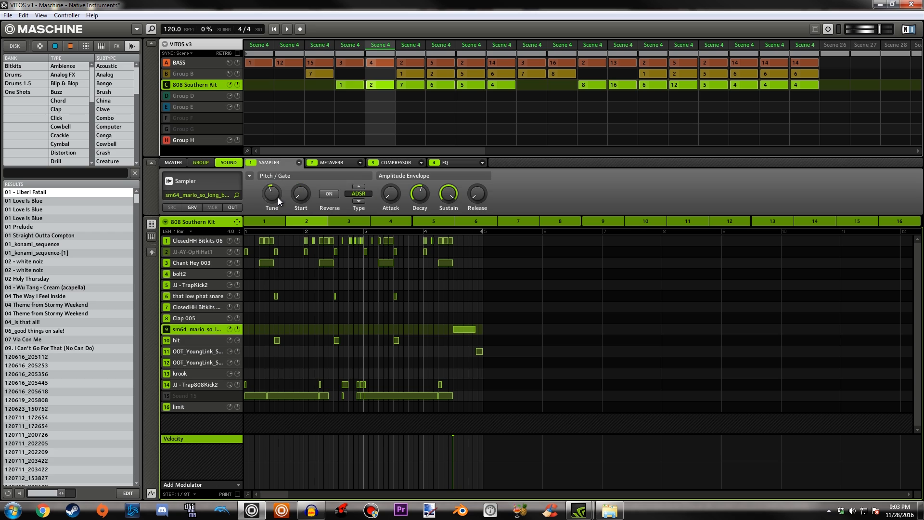
pyautogui.click(207, 352)
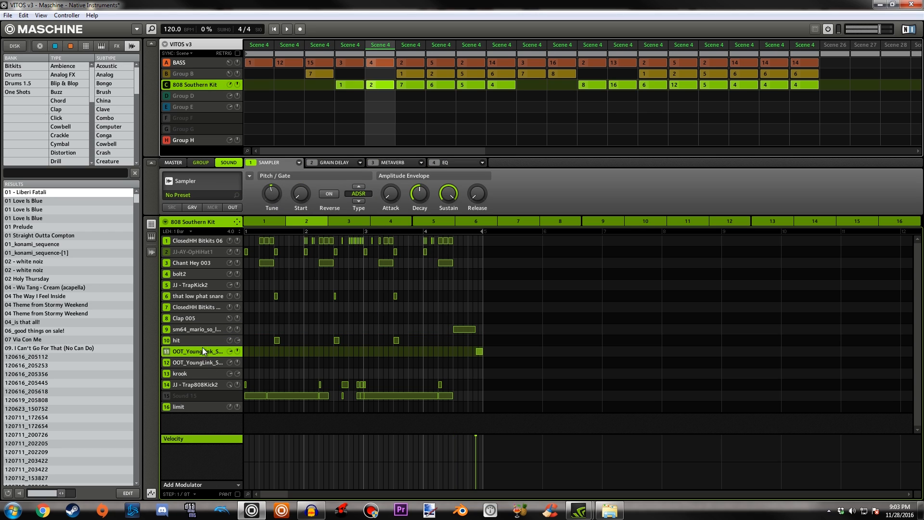
pyautogui.click(199, 331)
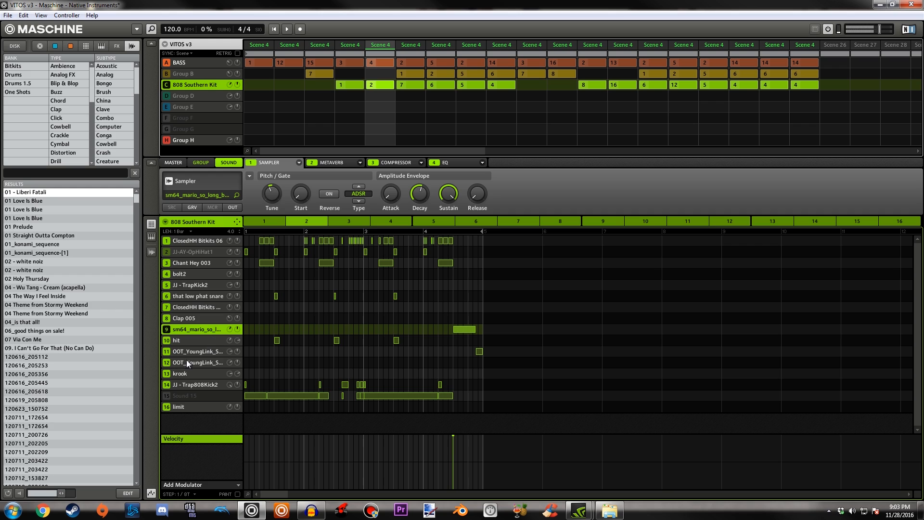
pyautogui.click(202, 352)
pyautogui.click(204, 362)
pyautogui.click(205, 375)
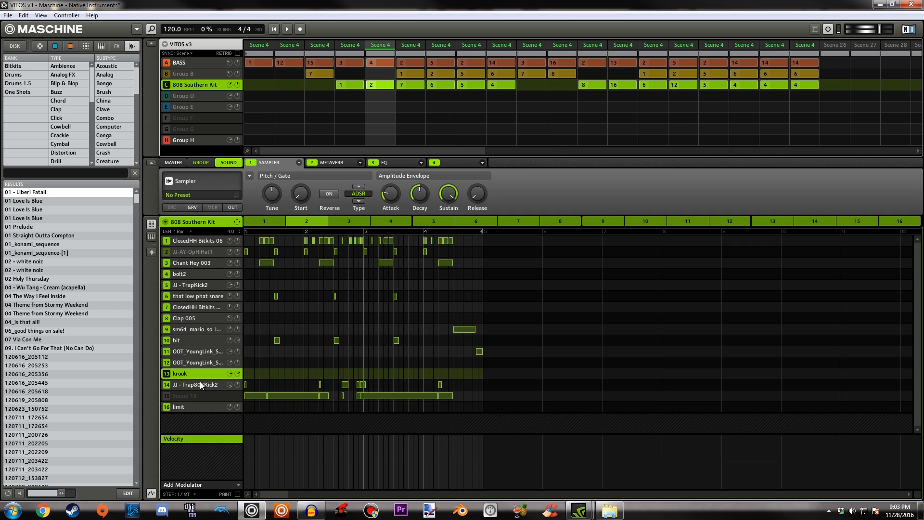
pyautogui.click(201, 352)
pyautogui.click(203, 328)
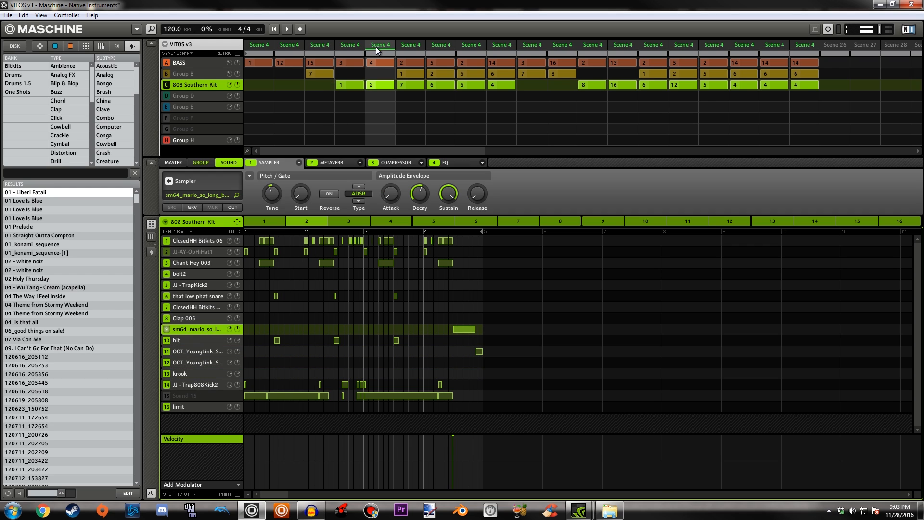
# Play the scene that uses 808 Southern Kit pattern 2, unmute Group B and stop playback.
pyautogui.click(287, 29)
pyautogui.click(169, 74)
pyautogui.click(287, 30)
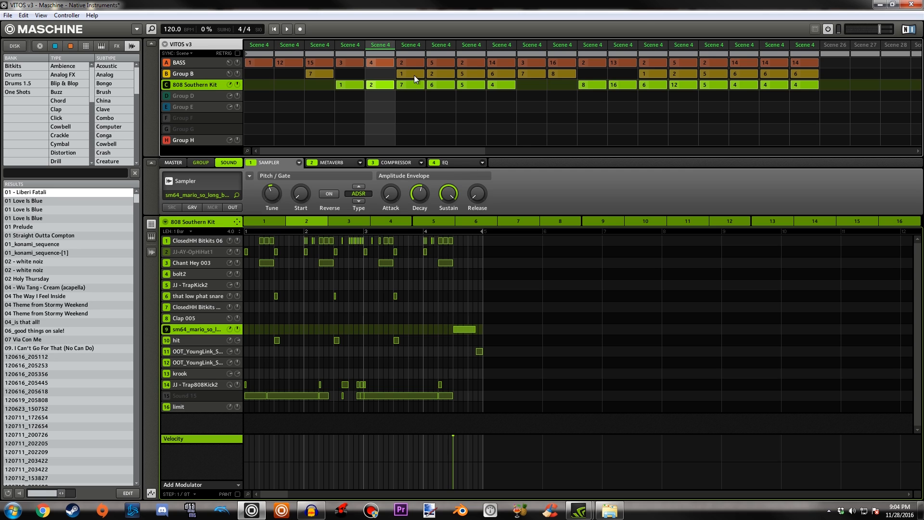
# Review the scenes using BASS patterns 3, 16, 14 and 2, and check Group B pattern 6.
pyautogui.moveTo(386, 54); pyautogui.dragTo(804, 51)
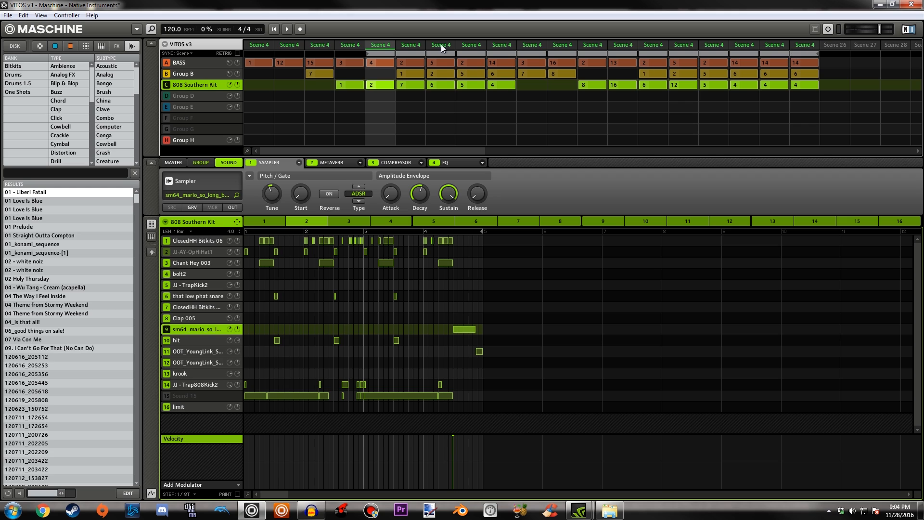
pyautogui.click(535, 62)
pyautogui.click(535, 54)
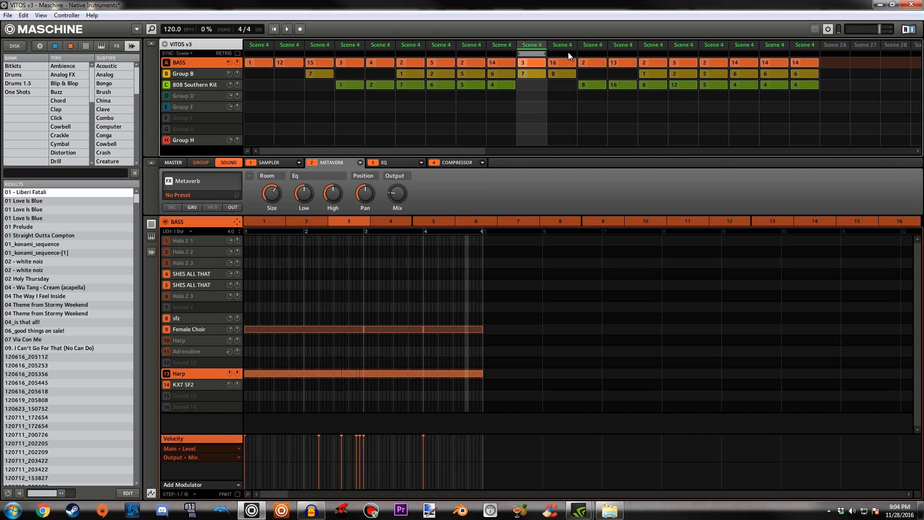
pyautogui.click(560, 54)
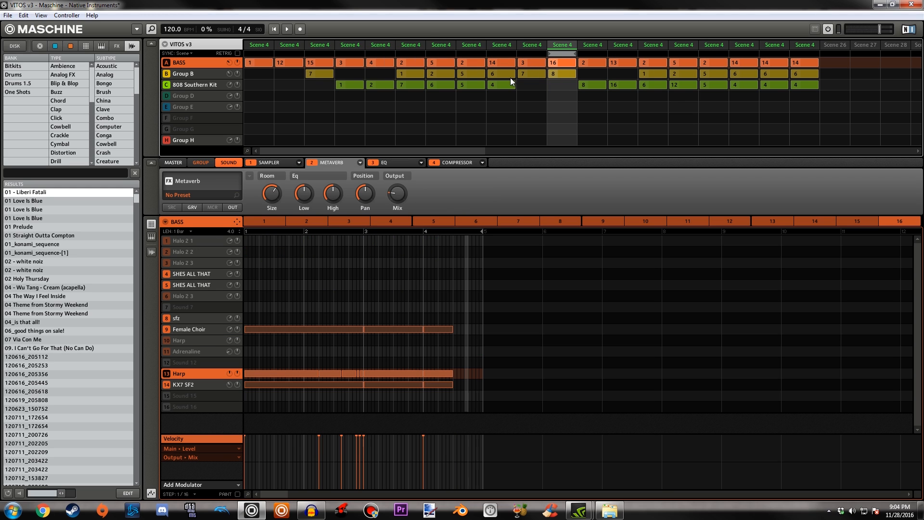
pyautogui.click(510, 54)
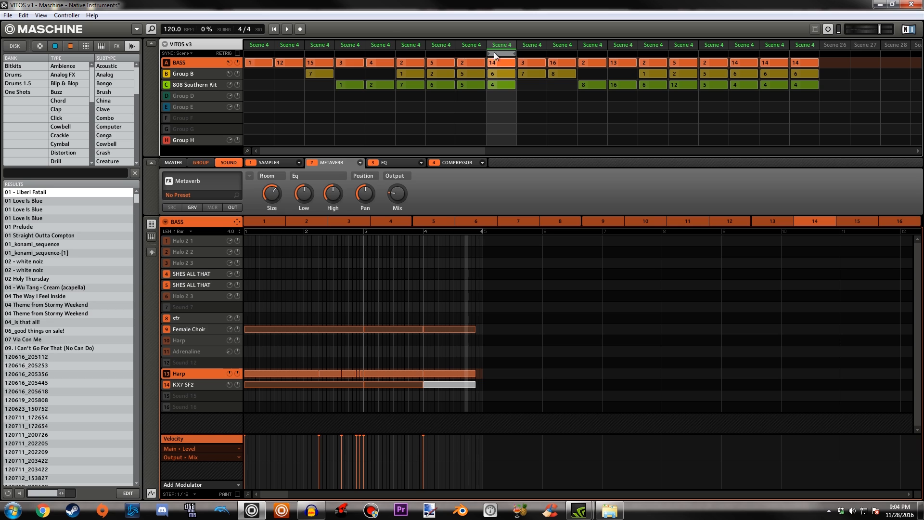
pyautogui.moveTo(494, 54); pyautogui.dragTo(472, 55)
pyautogui.click(190, 73)
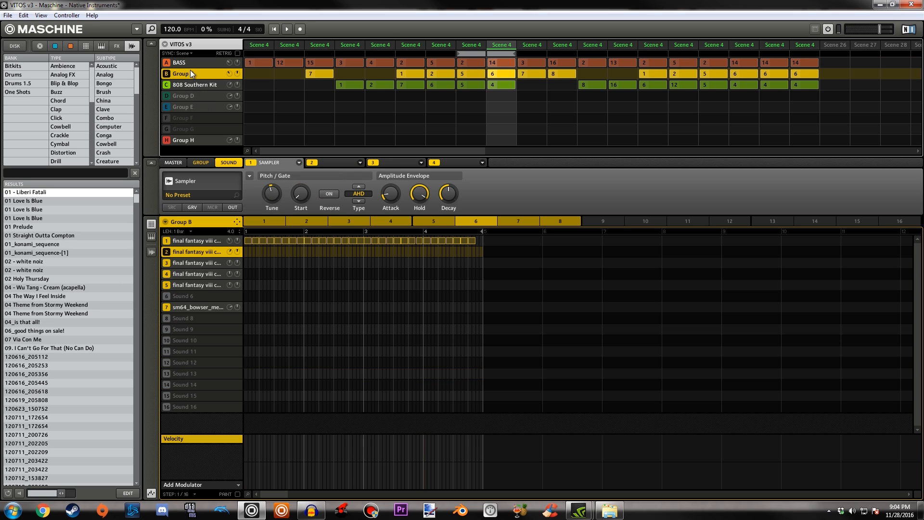
pyautogui.click(466, 65)
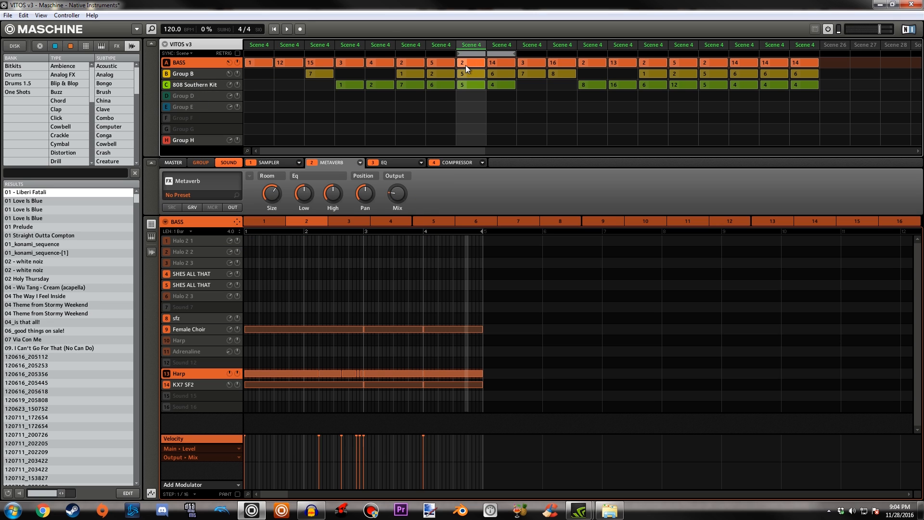
# Compare 808 Southern Kit patterns 7, 6, 5 and 4 across the four consecutive middle scenes.
pyautogui.click(451, 85)
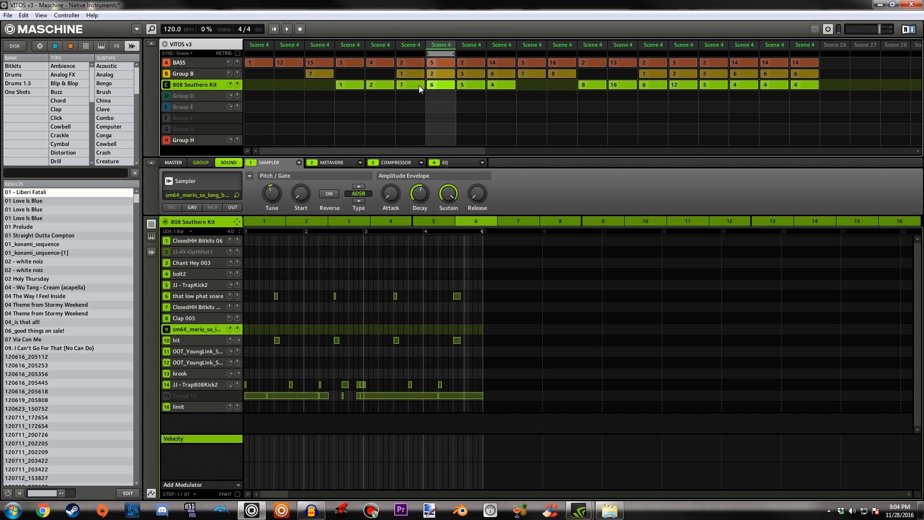
pyautogui.click(418, 86)
pyautogui.click(467, 86)
pyautogui.click(440, 86)
pyautogui.click(406, 86)
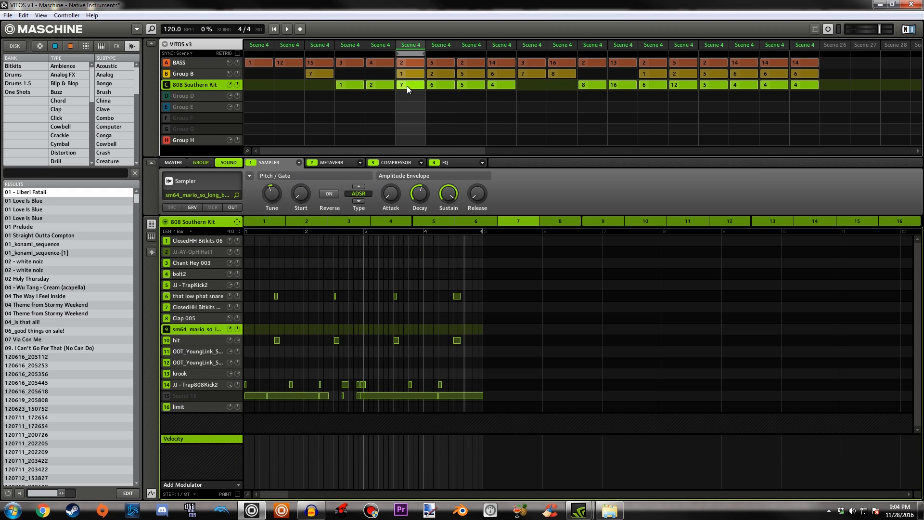
pyautogui.click(442, 87)
pyautogui.click(482, 85)
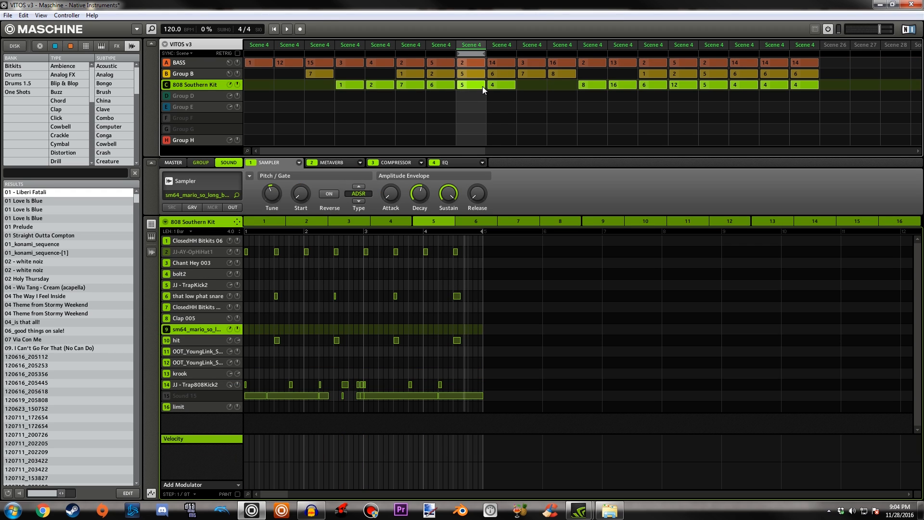
pyautogui.click(489, 89)
pyautogui.click(481, 88)
pyautogui.click(498, 87)
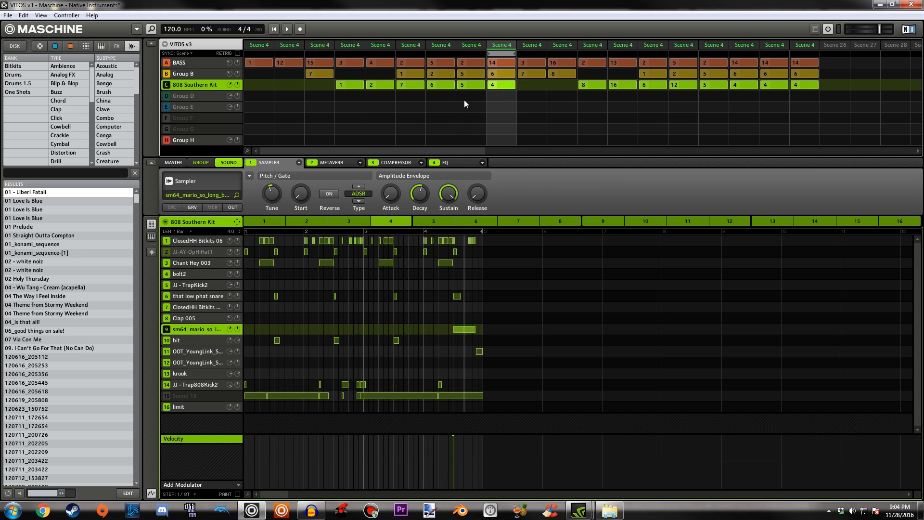
# Check BASS patterns 14, 2 and 5 across the same four scenes, going back to the one with 808 Southern Kit pattern 7.
pyautogui.click(492, 63)
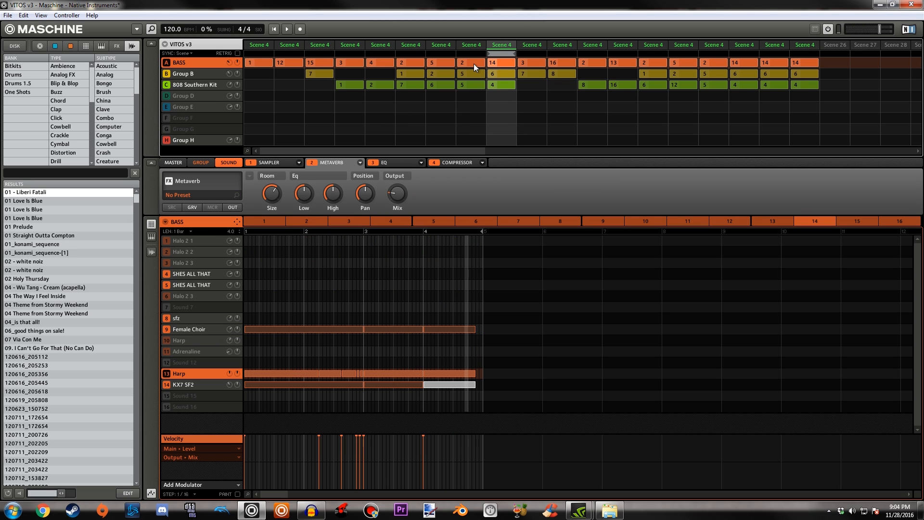
pyautogui.click(474, 63)
pyautogui.click(446, 63)
pyautogui.click(408, 62)
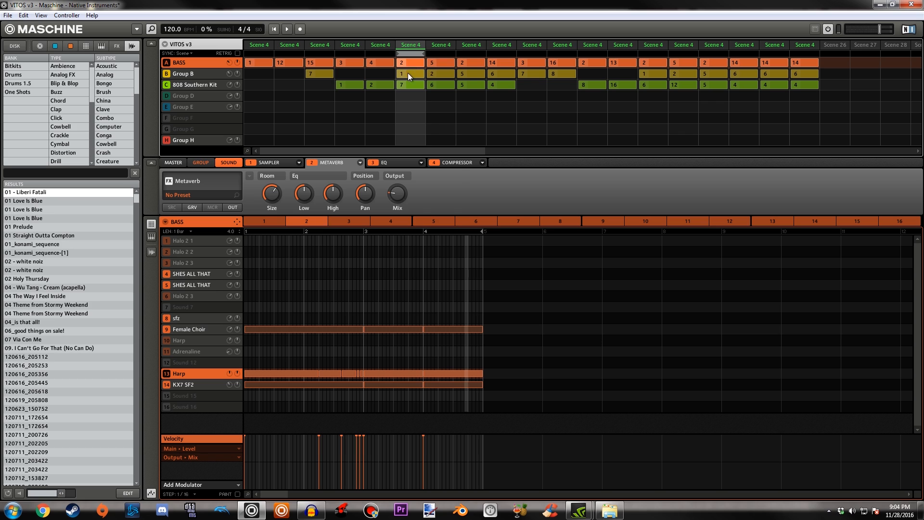
# Compare Group B patterns 1, 2, 5 and 6 across the four scenes, ending on pattern 6.
pyautogui.click(408, 74)
pyautogui.click(448, 76)
pyautogui.click(476, 83)
pyautogui.click(519, 82)
pyautogui.click(476, 75)
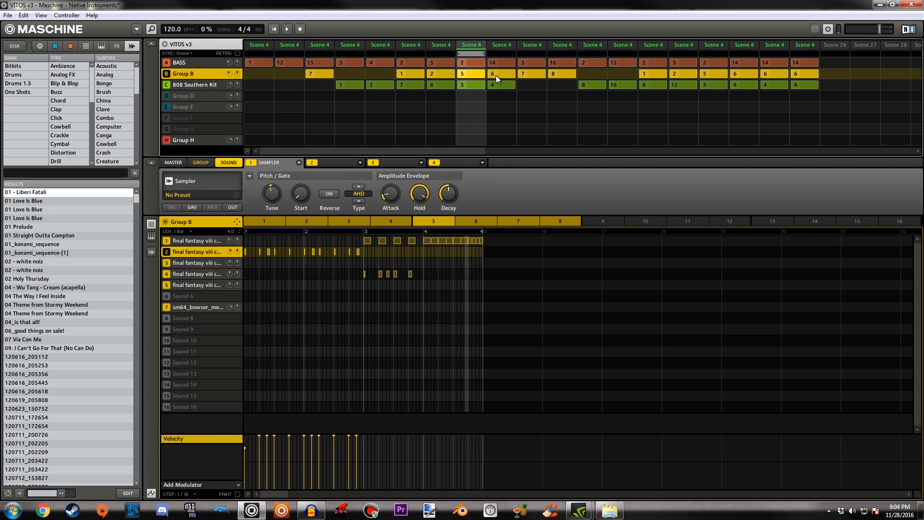
pyautogui.click(496, 75)
pyautogui.click(467, 74)
pyautogui.click(437, 72)
pyautogui.click(476, 74)
pyautogui.click(494, 76)
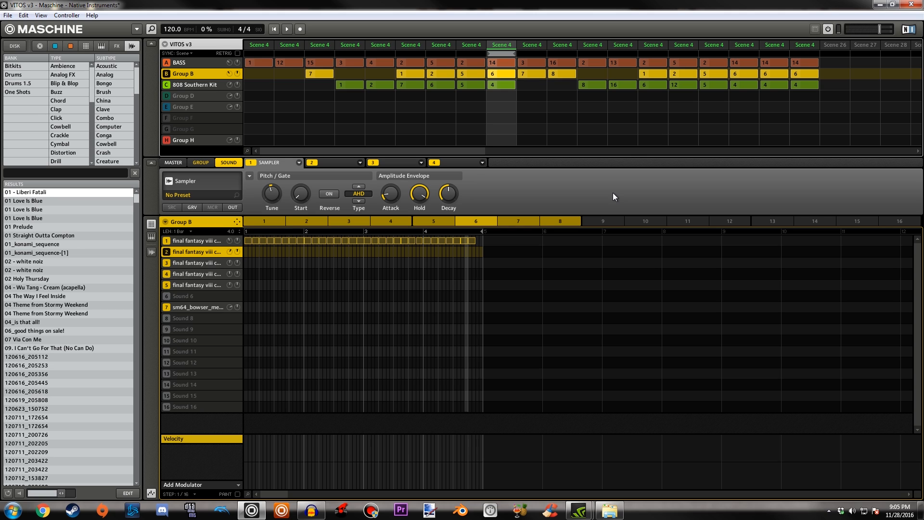
# Review the four-scene section and step through the scenes after BASS pattern 13 up to the last one.
pyautogui.moveTo(408, 56); pyautogui.dragTo(507, 51)
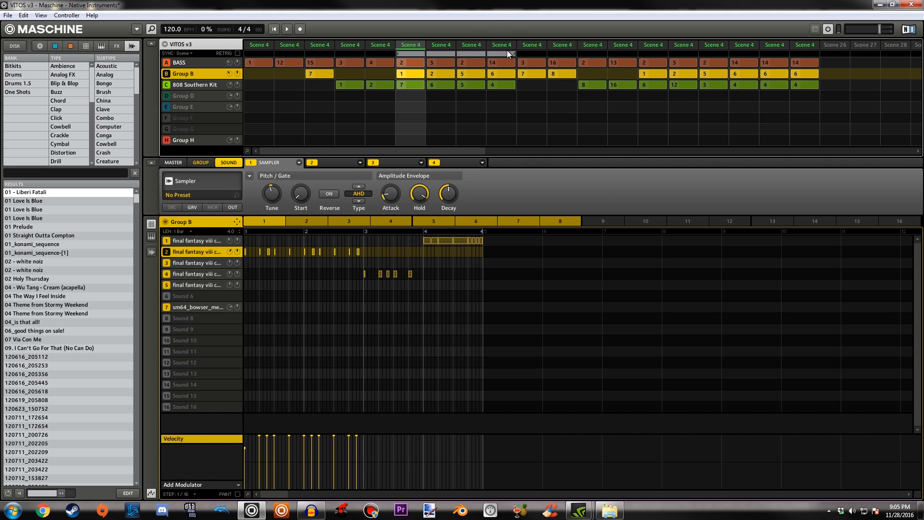
pyautogui.click(508, 52)
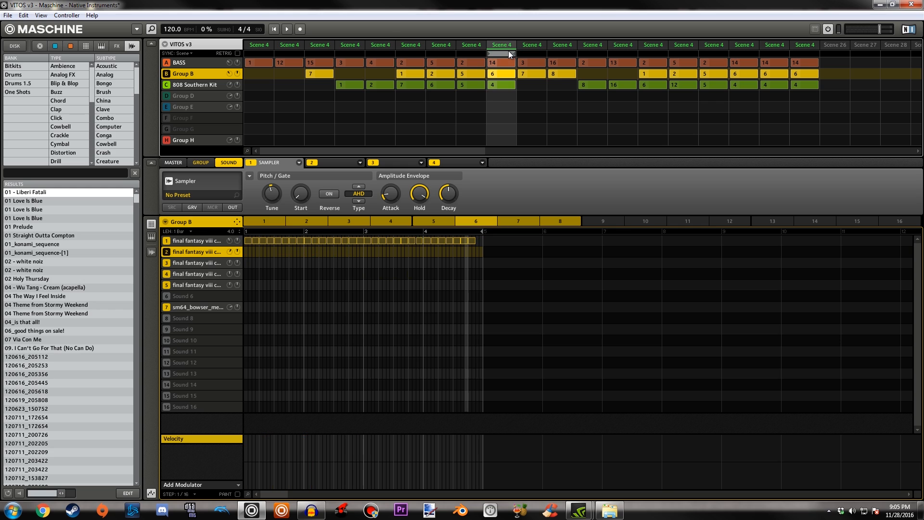
pyautogui.click(621, 63)
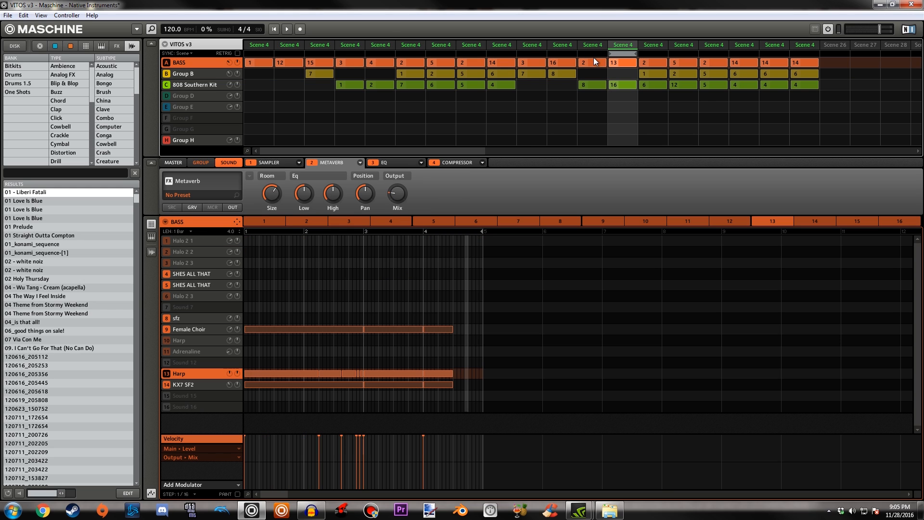
pyautogui.moveTo(594, 54); pyautogui.dragTo(752, 54)
pyautogui.click(656, 53)
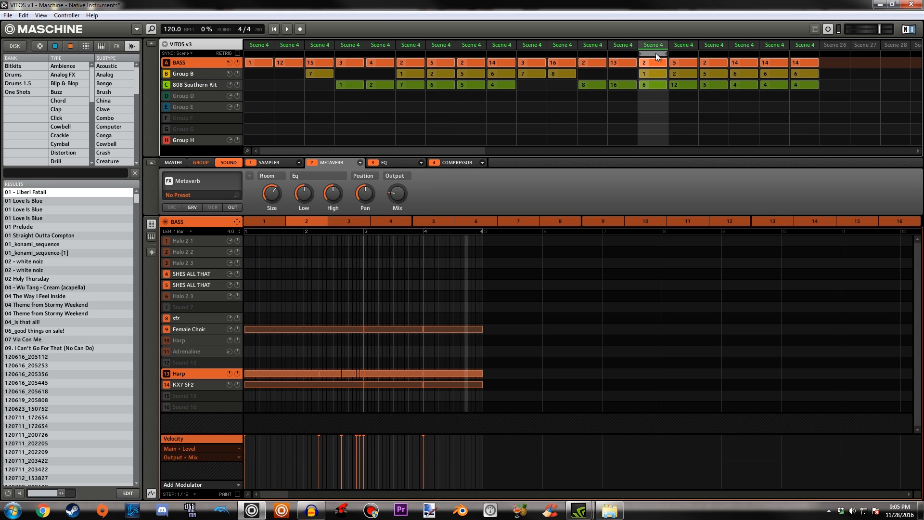
pyautogui.click(688, 55)
pyautogui.click(719, 56)
pyautogui.click(749, 55)
pyautogui.click(798, 53)
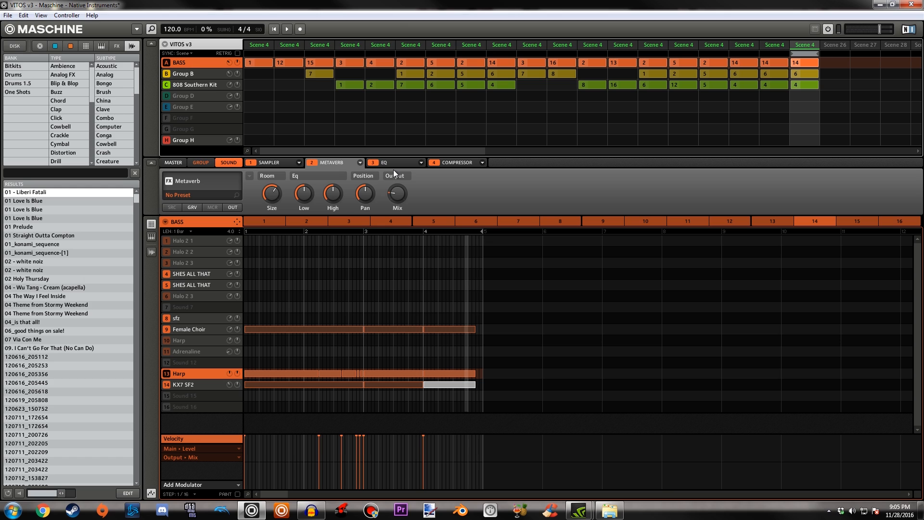
# Set the loop range to cover the whole arrangement, from the first scene to the last BASS pattern 14 scene.
pyautogui.moveTo(258, 56); pyautogui.dragTo(811, 90)
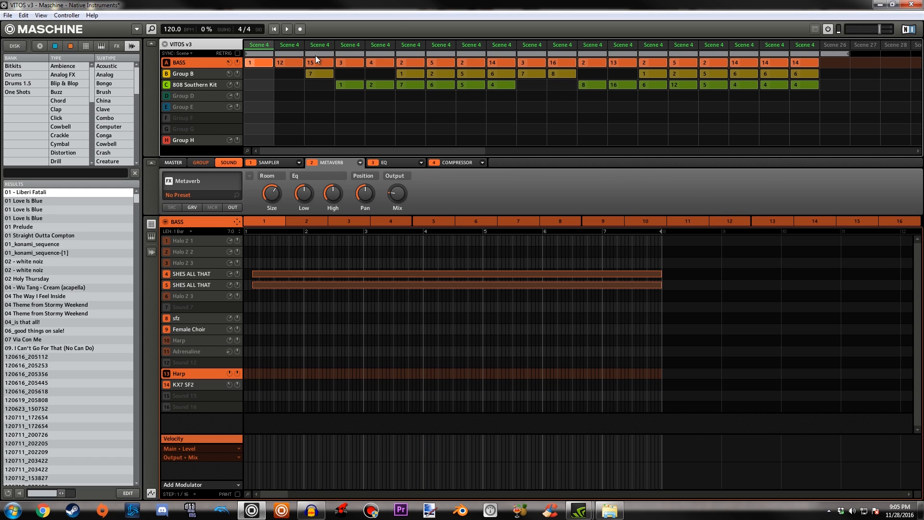
pyautogui.moveTo(270, 51); pyautogui.dragTo(791, 54)
pyautogui.moveTo(255, 54); pyautogui.dragTo(804, 51)
pyautogui.moveTo(259, 54); pyautogui.dragTo(813, 68)
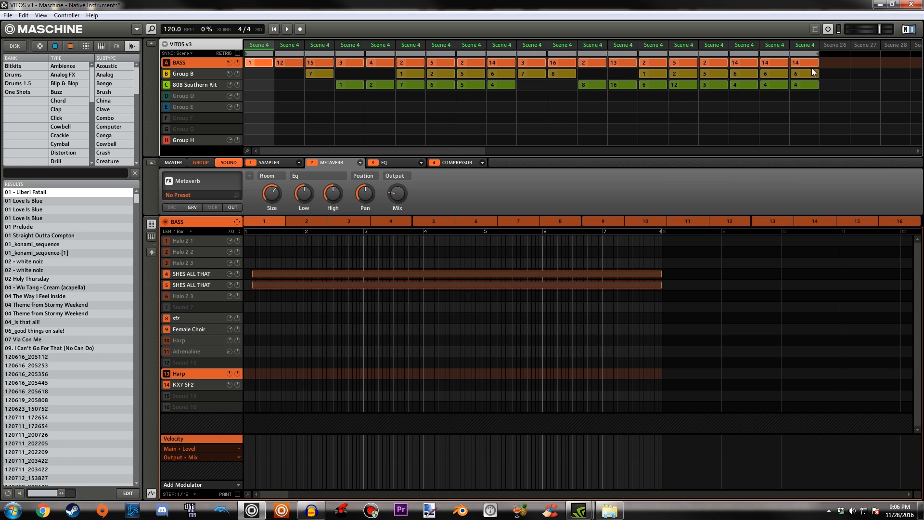
# Inspect the waveform of the first SHES ALL THAT sound in BASS and return to the pattern view.
pyautogui.click(202, 275)
pyautogui.click(151, 252)
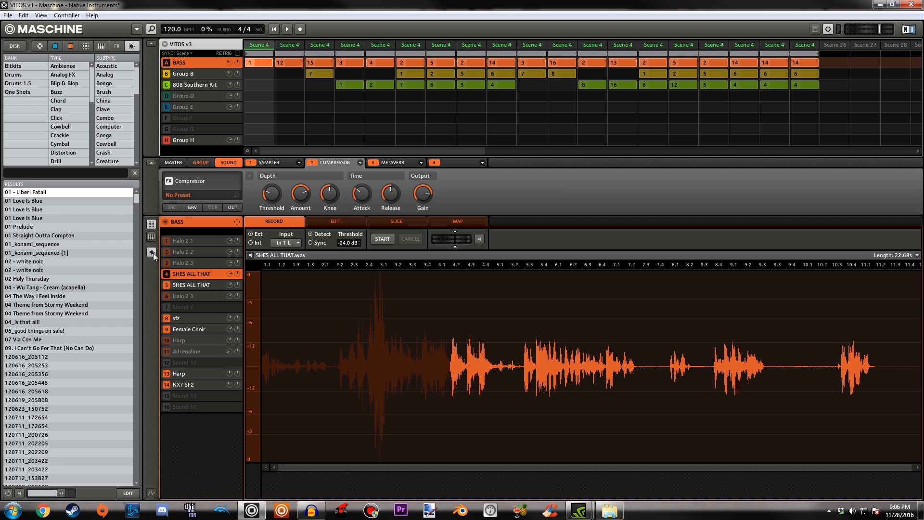
pyautogui.click(152, 253)
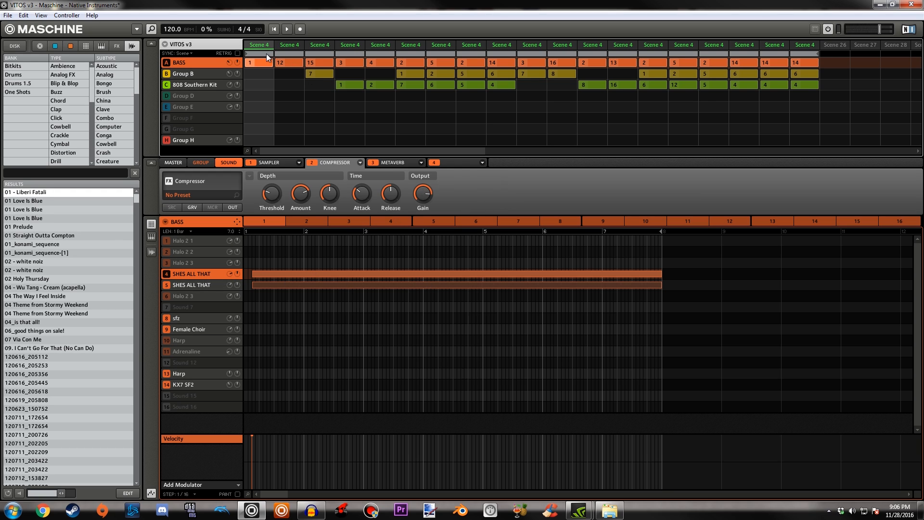
# Play the whole looped arrangement from its start while viewing Group B, 808 Southern Kit and BASS.
pyautogui.moveTo(262, 53); pyautogui.dragTo(808, 67)
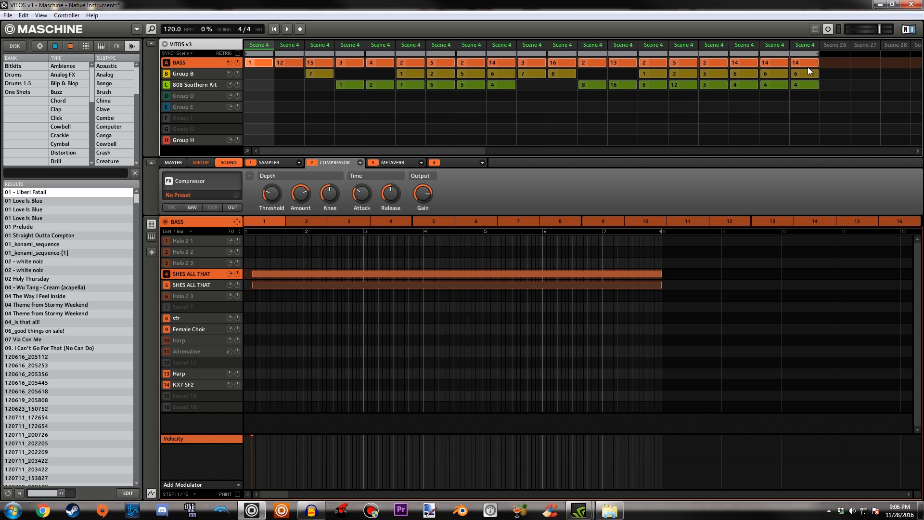
pyautogui.click(274, 30)
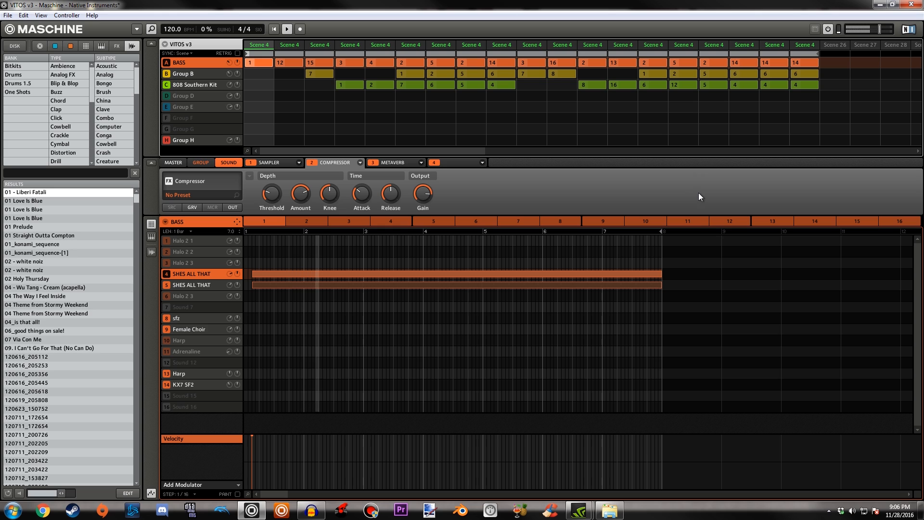
pyautogui.click(193, 75)
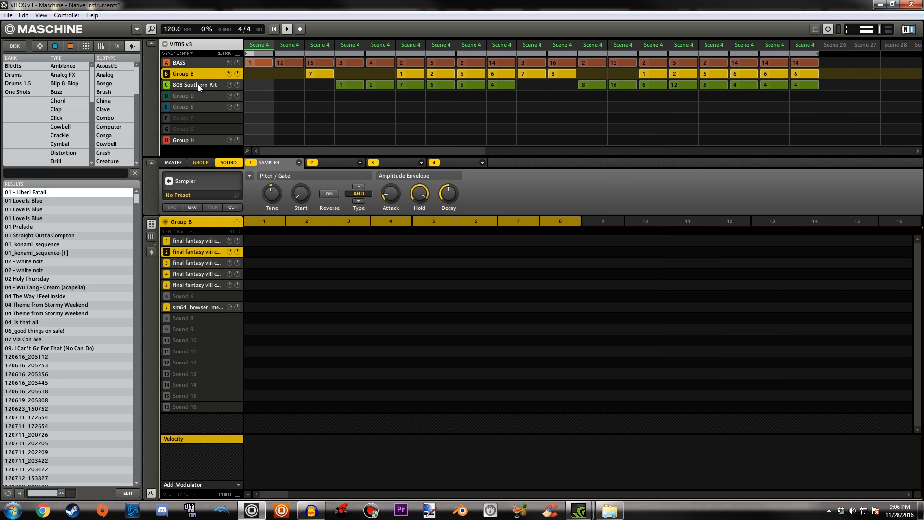
pyautogui.click(202, 86)
pyautogui.click(187, 63)
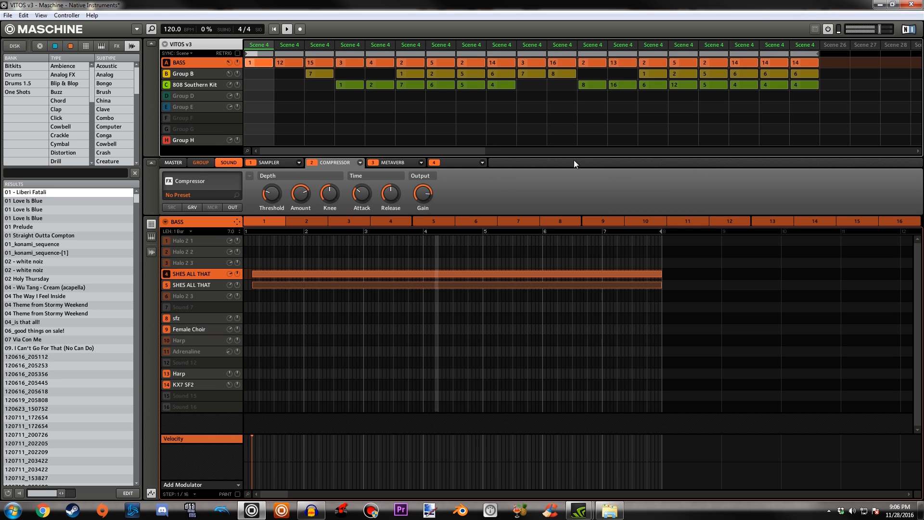